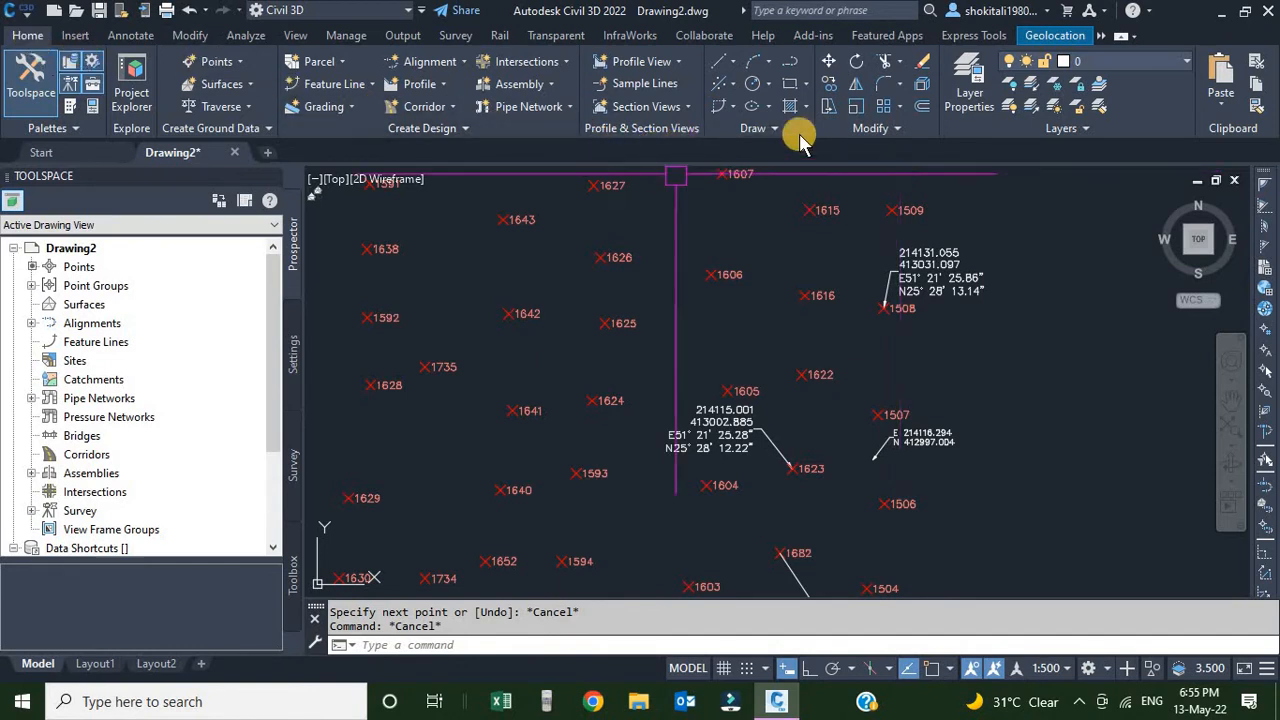
{"action": "left_click", "coordinate": [734, 60]}
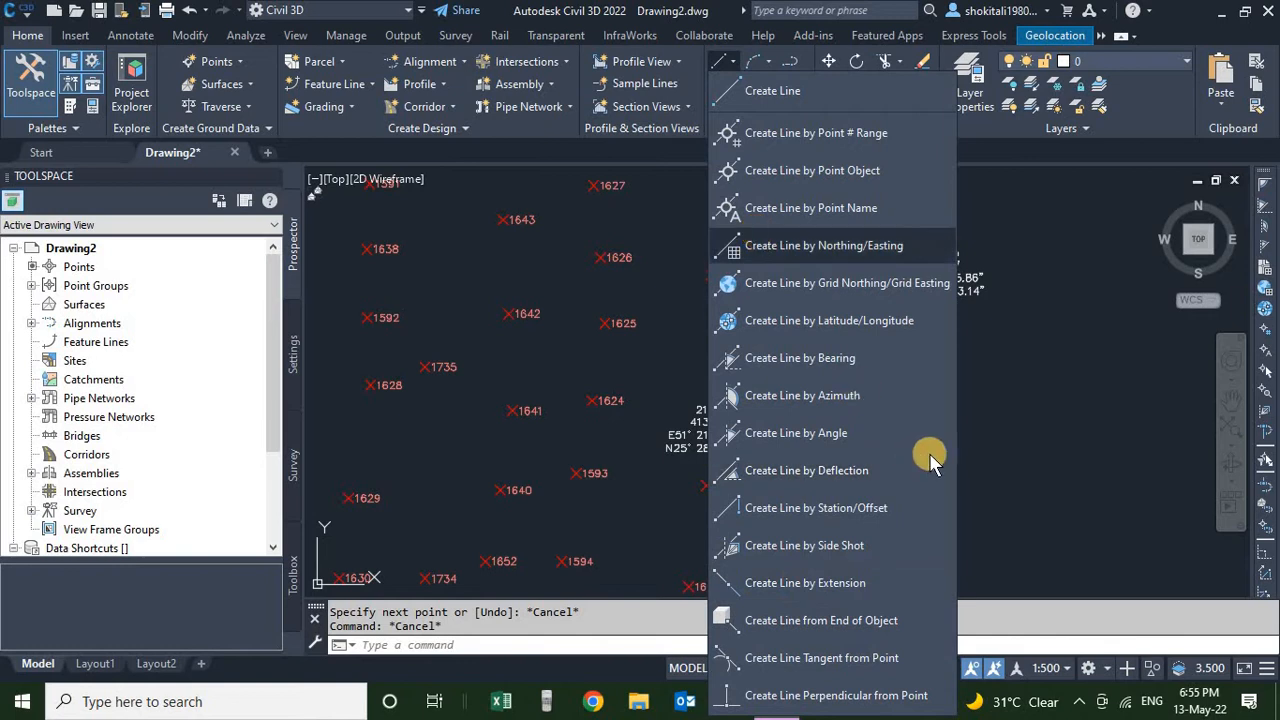
{"action": "key", "text": "Escape"}
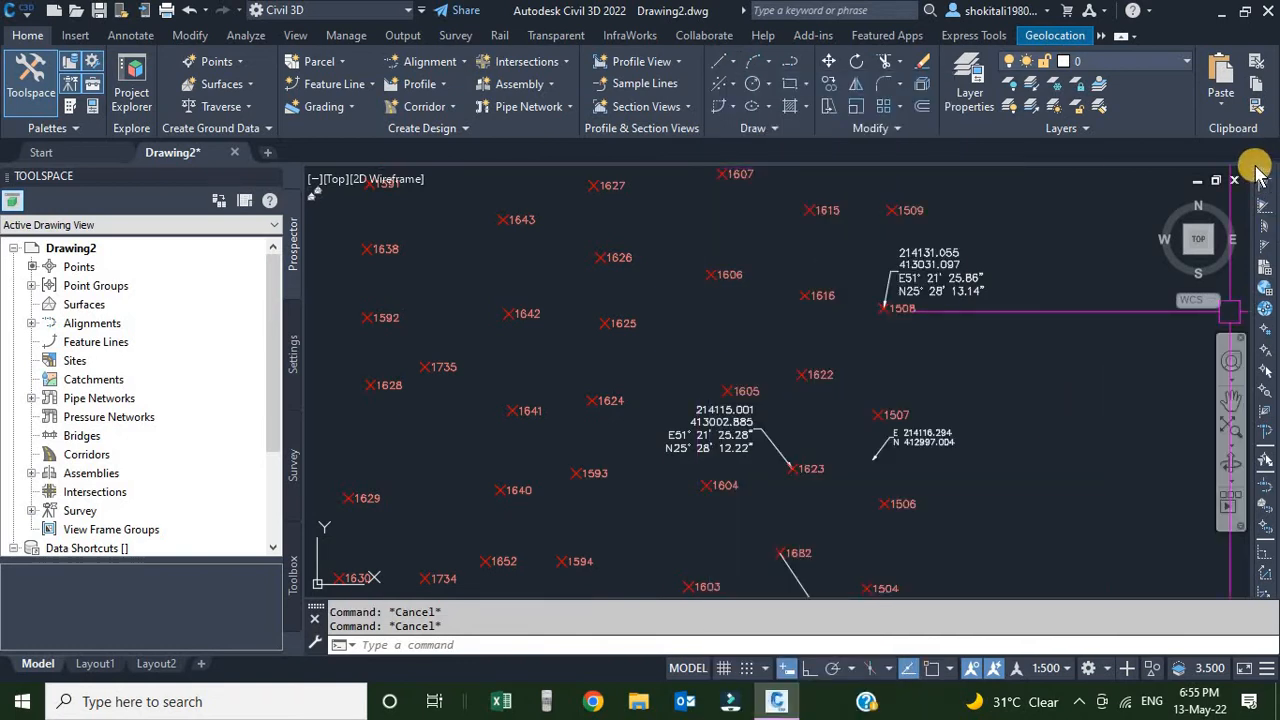
Hide the Civil Transparent Commands toolbar and display it again
{"action": "left_click", "coordinate": [296, 37]}
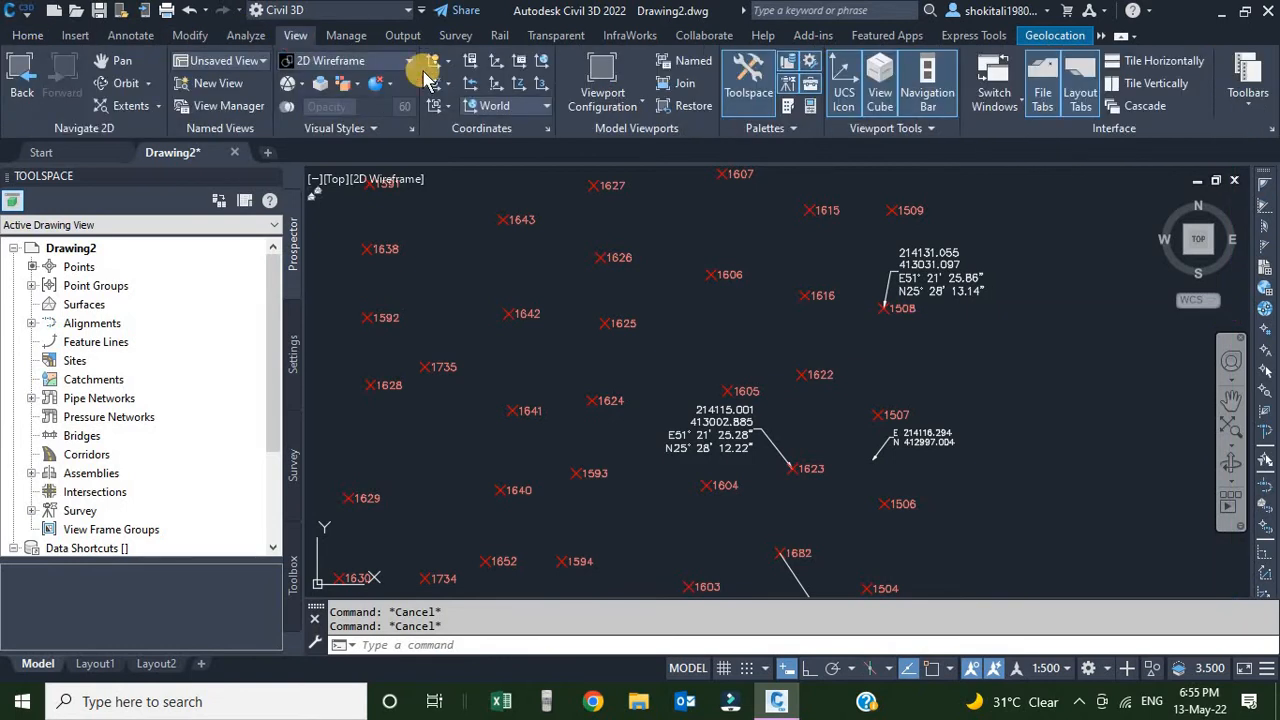
{"action": "left_click", "coordinate": [1250, 105]}
{"action": "mouse_move", "coordinate": [1232, 153]}
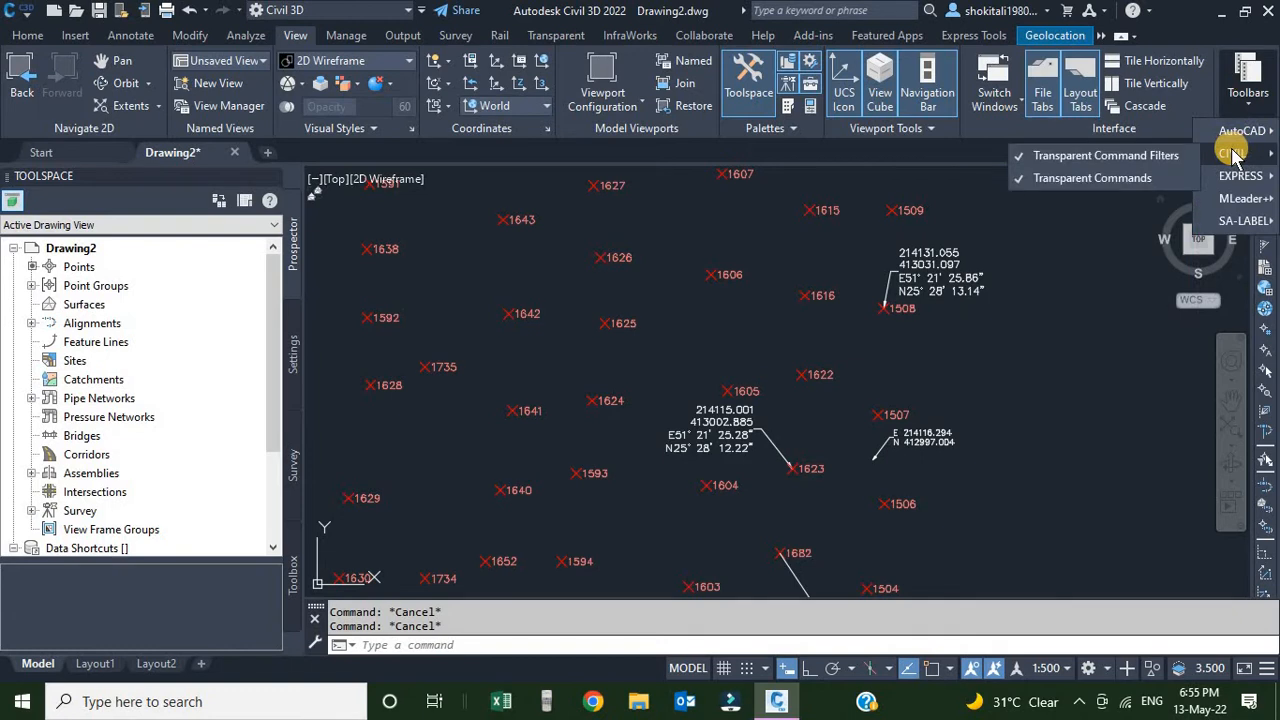
{"action": "left_click", "coordinate": [1020, 178]}
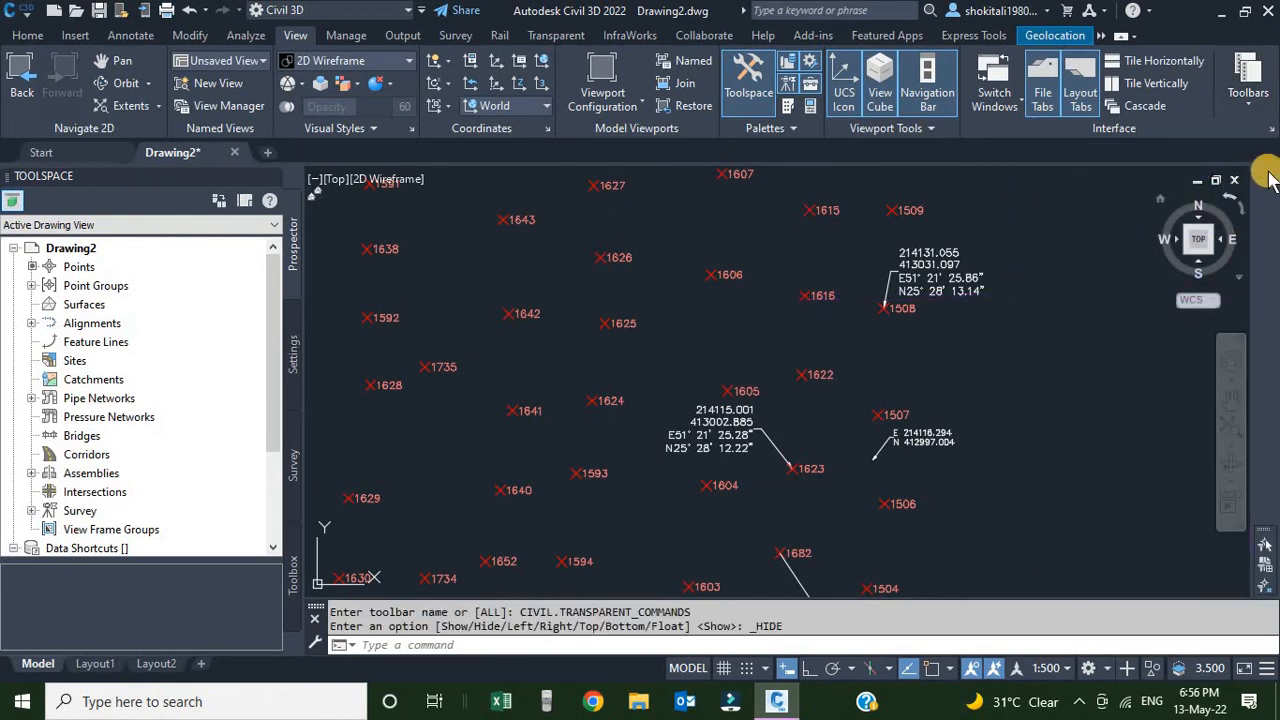
{"action": "left_click", "coordinate": [1249, 100]}
{"action": "mouse_move", "coordinate": [1235, 153]}
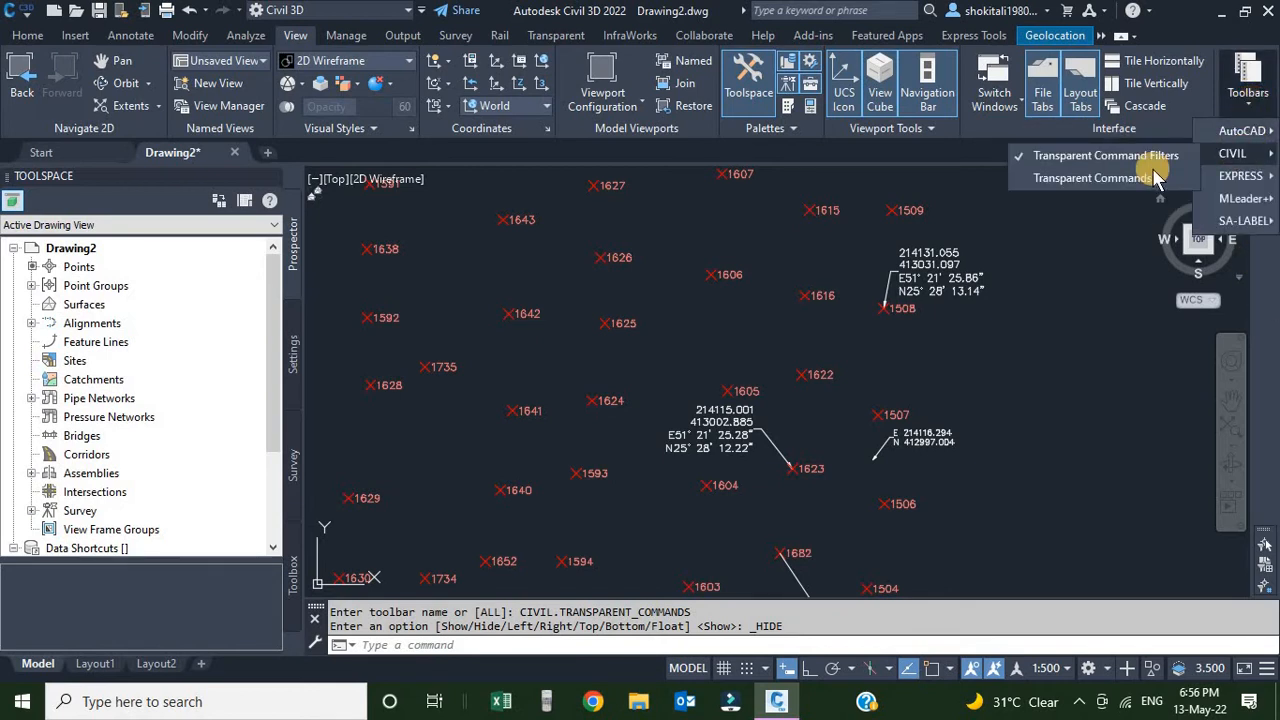
{"action": "left_click", "coordinate": [1065, 180]}
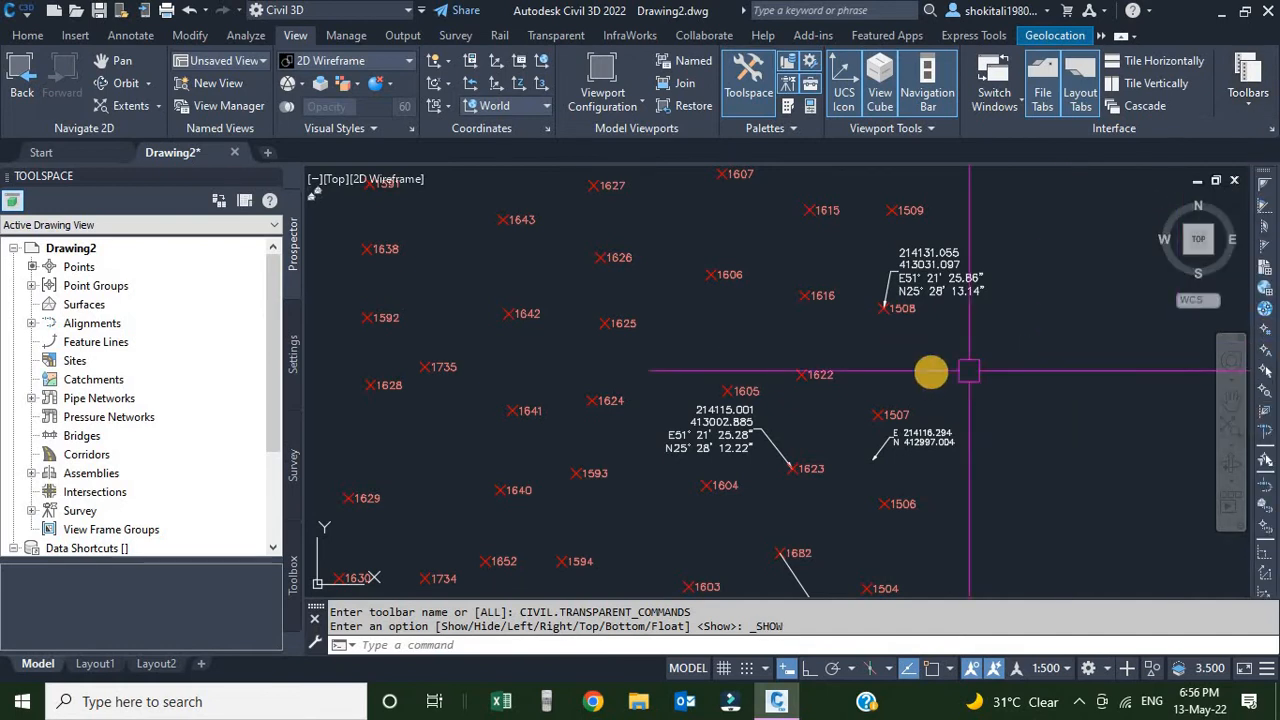
Start a line at point 1514, using a one-time Node snap for its first point
{"action": "scroll", "coordinate": [916, 410], "scroll_direction": "down", "scroll_amount": 2}
{"action": "scroll", "coordinate": [846, 430], "scroll_direction": "up", "scroll_amount": 5}
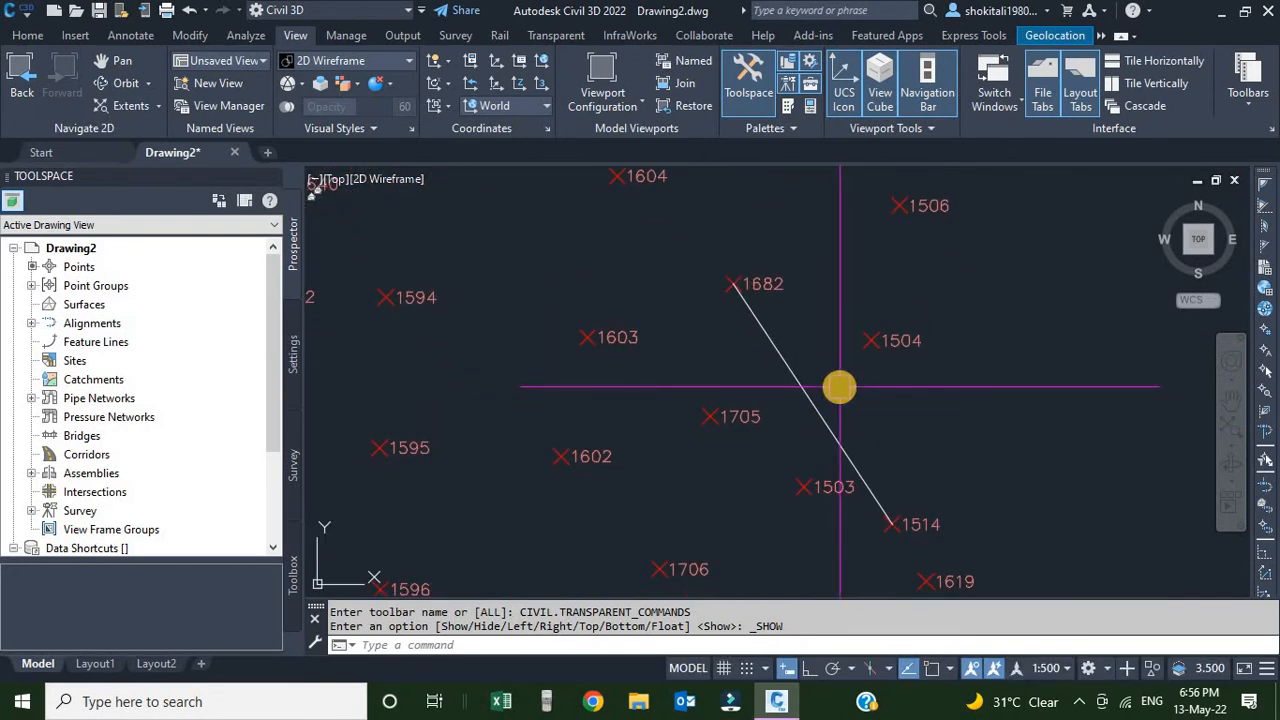
{"action": "scroll", "coordinate": [840, 387], "scroll_direction": "down", "scroll_amount": 2}
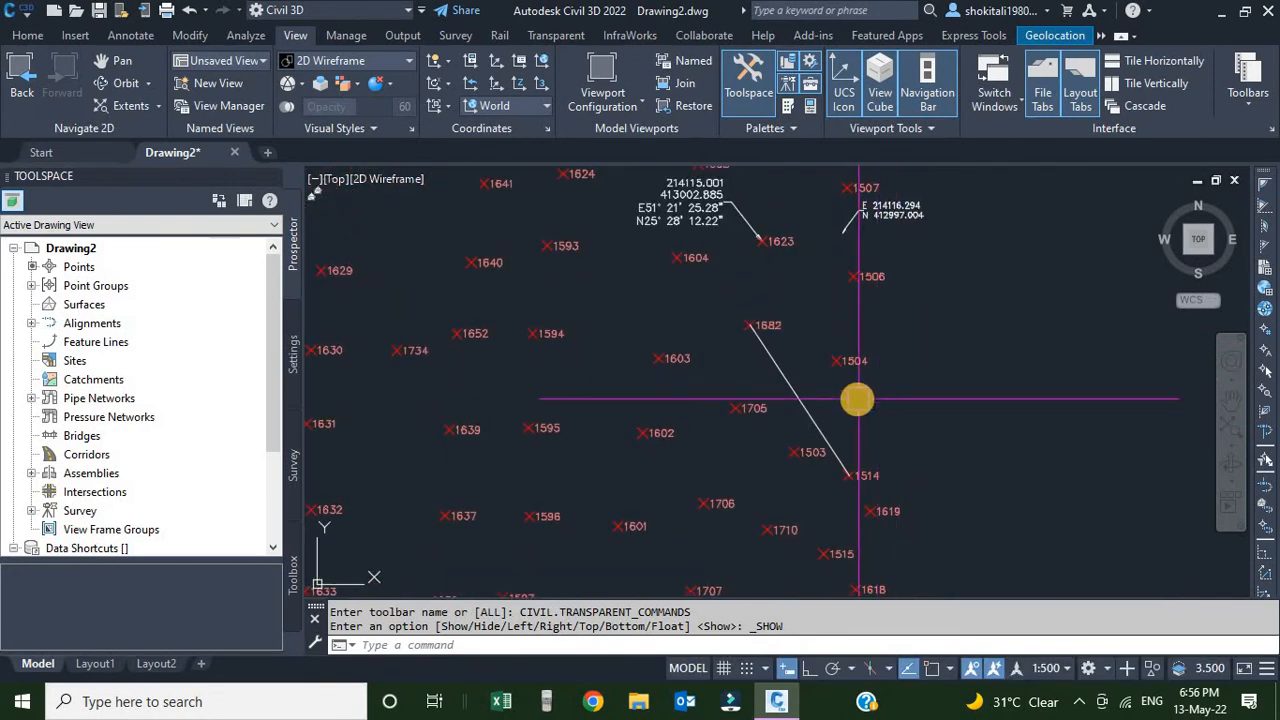
{"action": "middle_click_drag", "start_coordinate": [930, 308], "coordinate": [898, 344]}
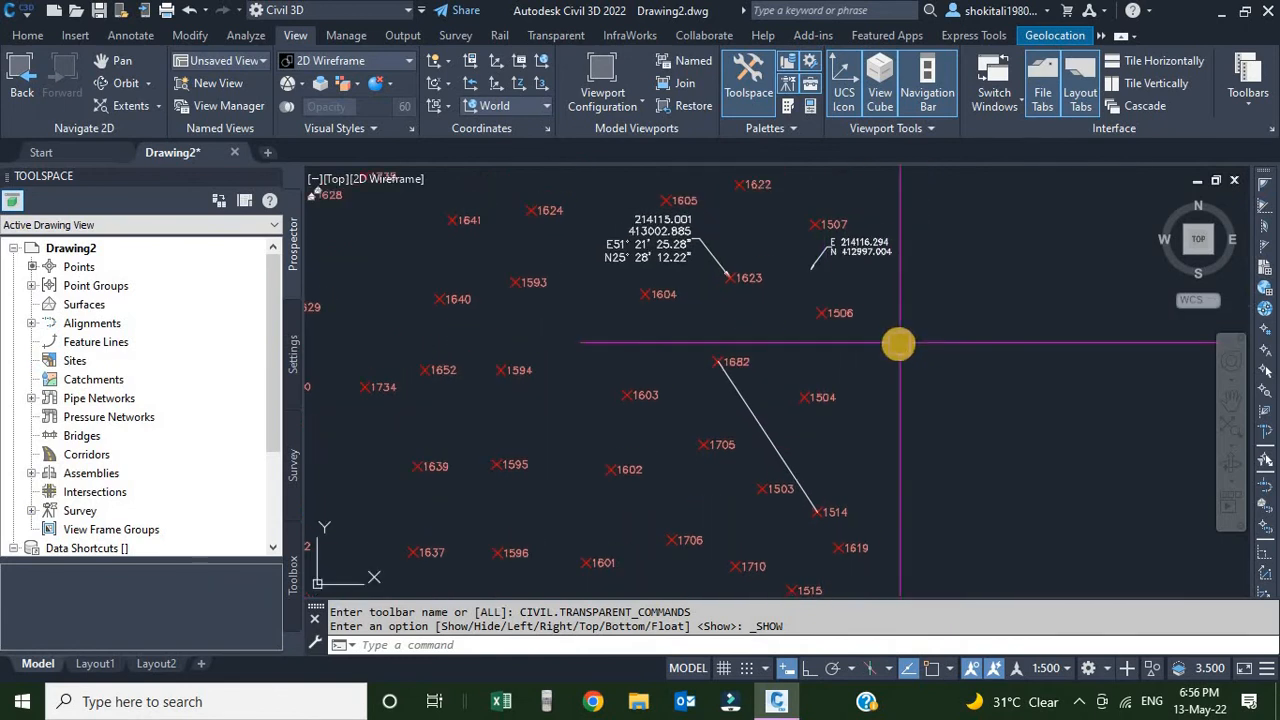
{"action": "scroll", "coordinate": [800, 514], "scroll_direction": "up", "scroll_amount": 2}
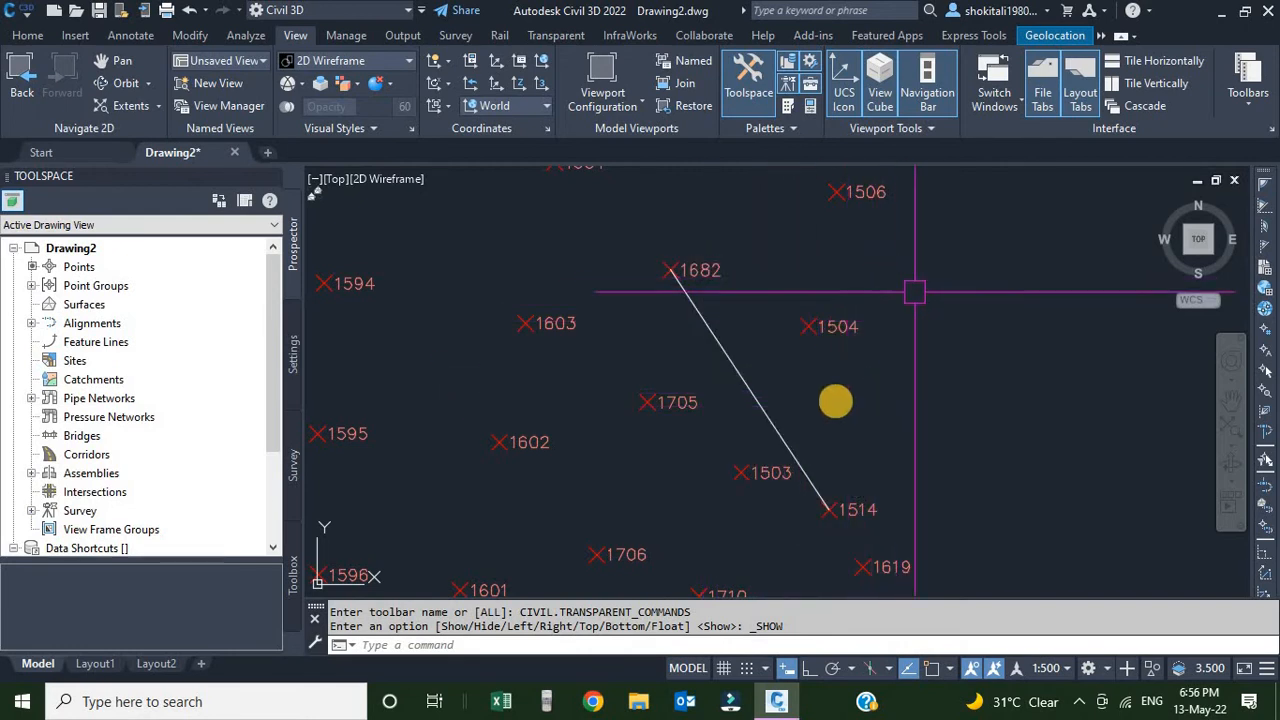
{"action": "middle_click_drag", "start_coordinate": [997, 346], "coordinate": [965, 356]}
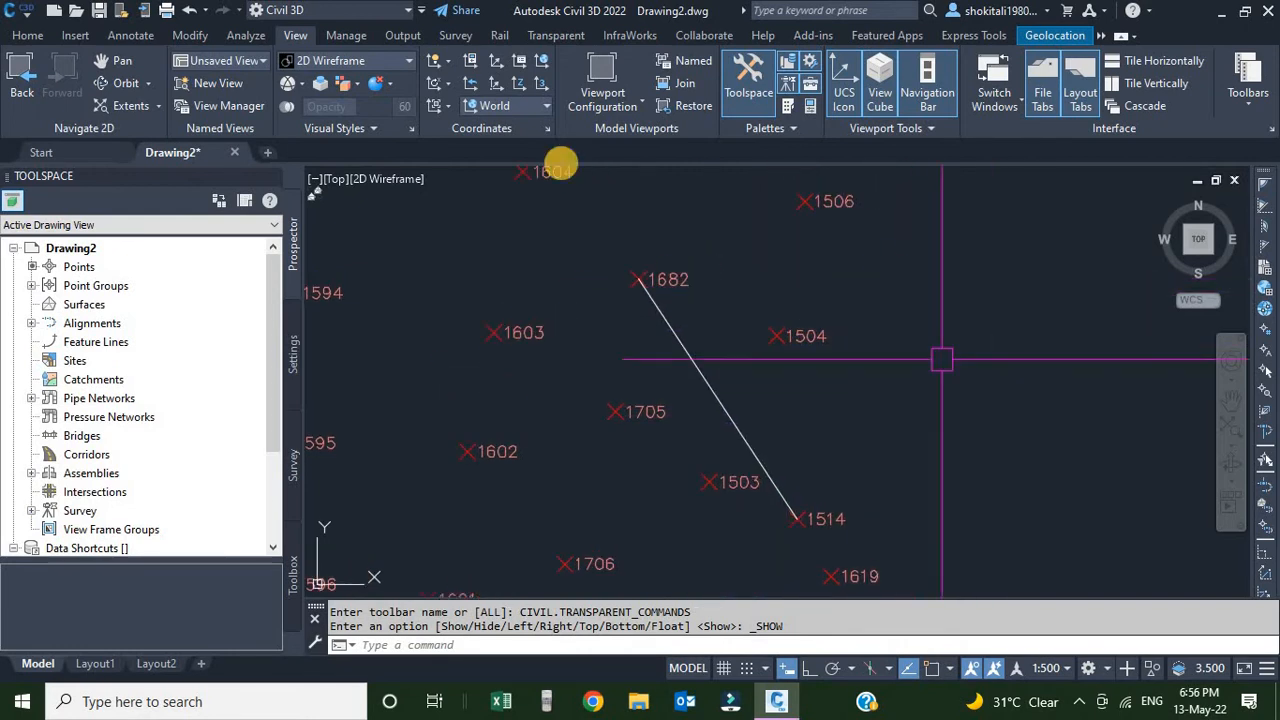
{"action": "left_click", "coordinate": [28, 36]}
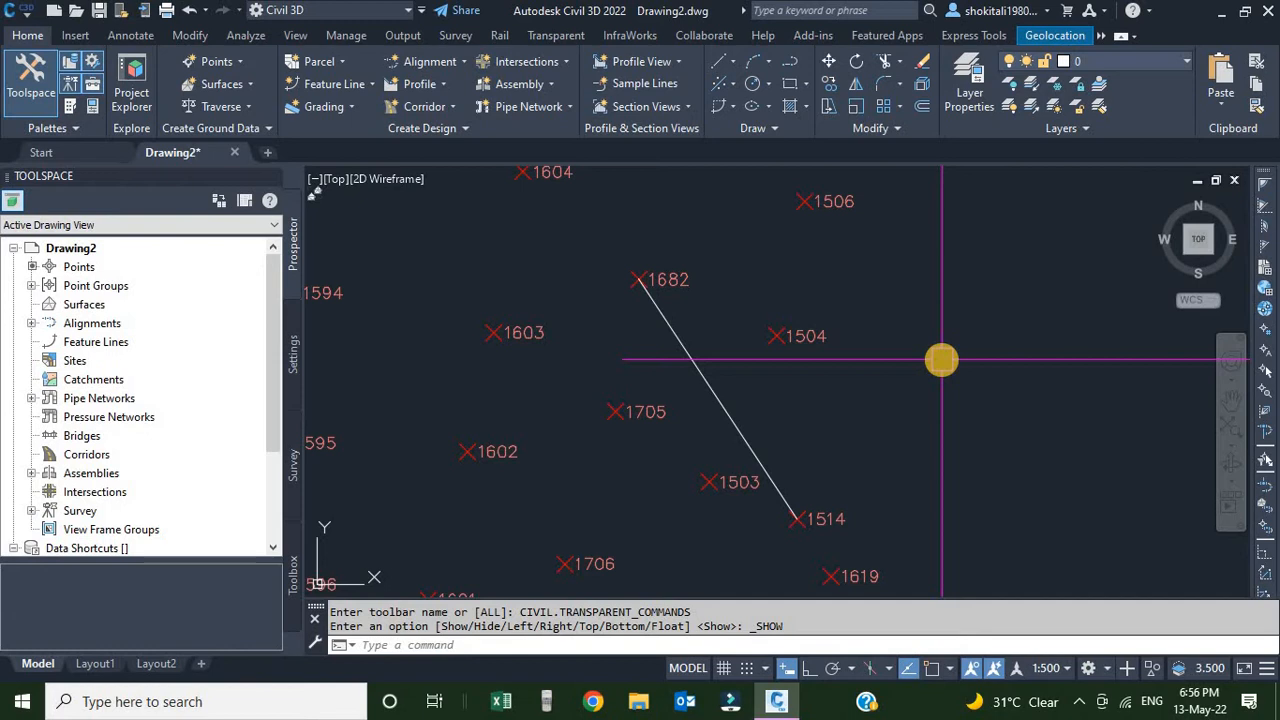
{"action": "type", "text": "l"}
{"action": "key", "text": "Return"}
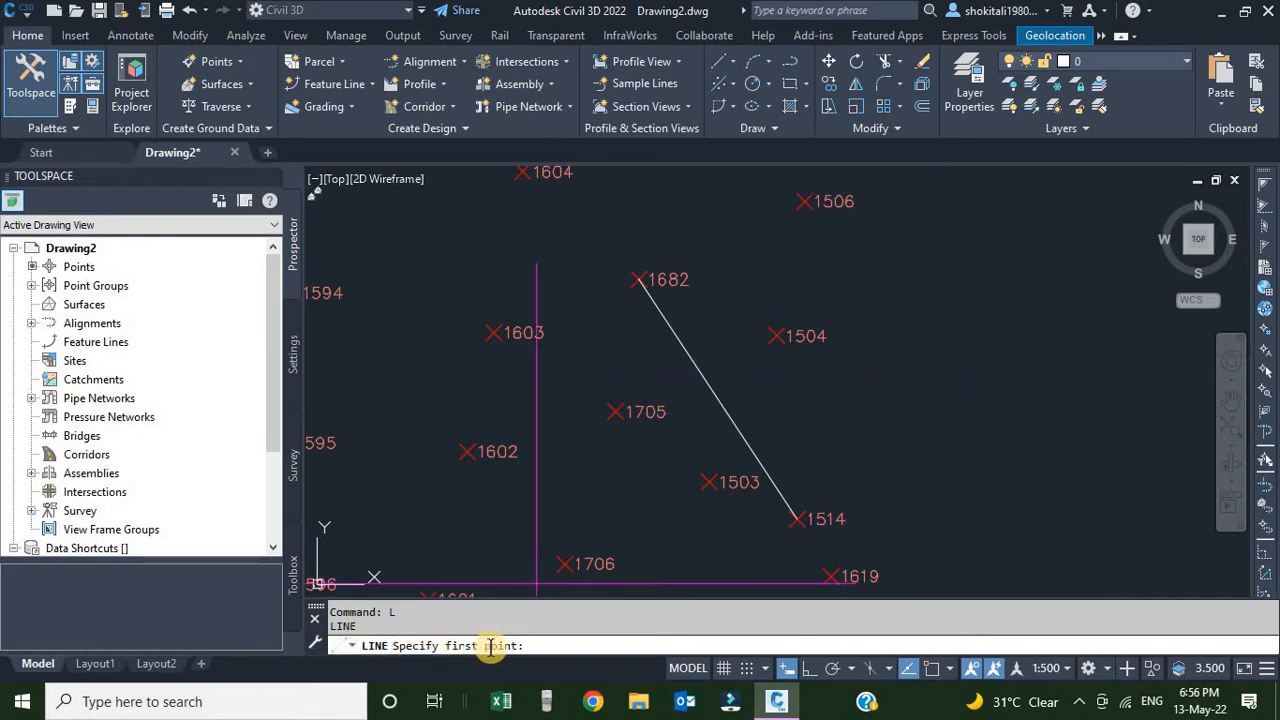
{"action": "right_click", "coordinate": [857, 430], "text": "shift"}
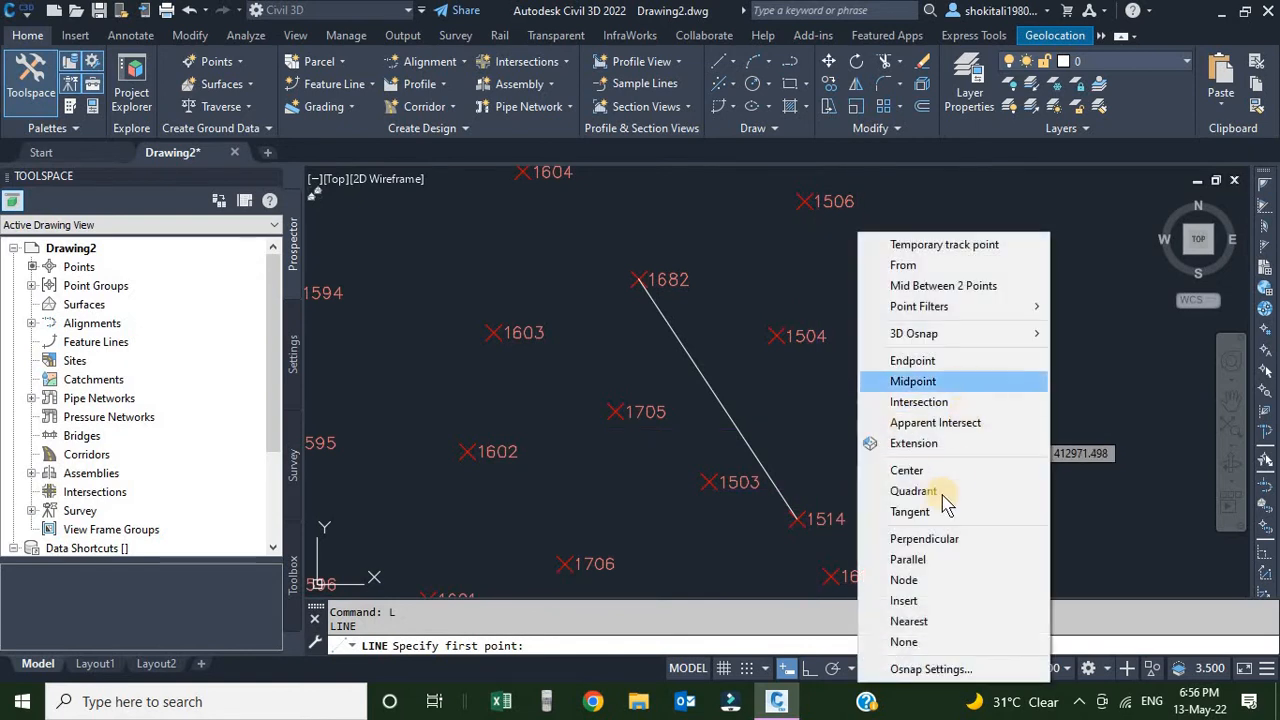
{"action": "left_click", "coordinate": [904, 580]}
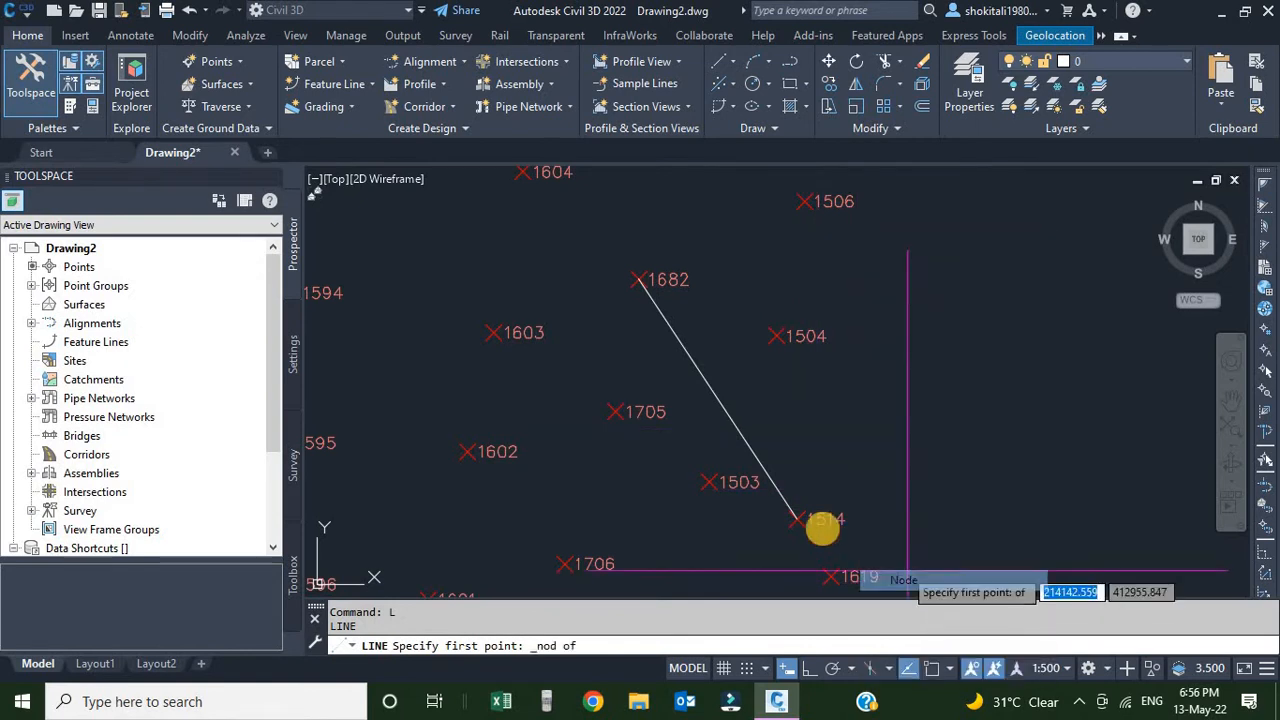
{"action": "left_click", "coordinate": [796, 518]}
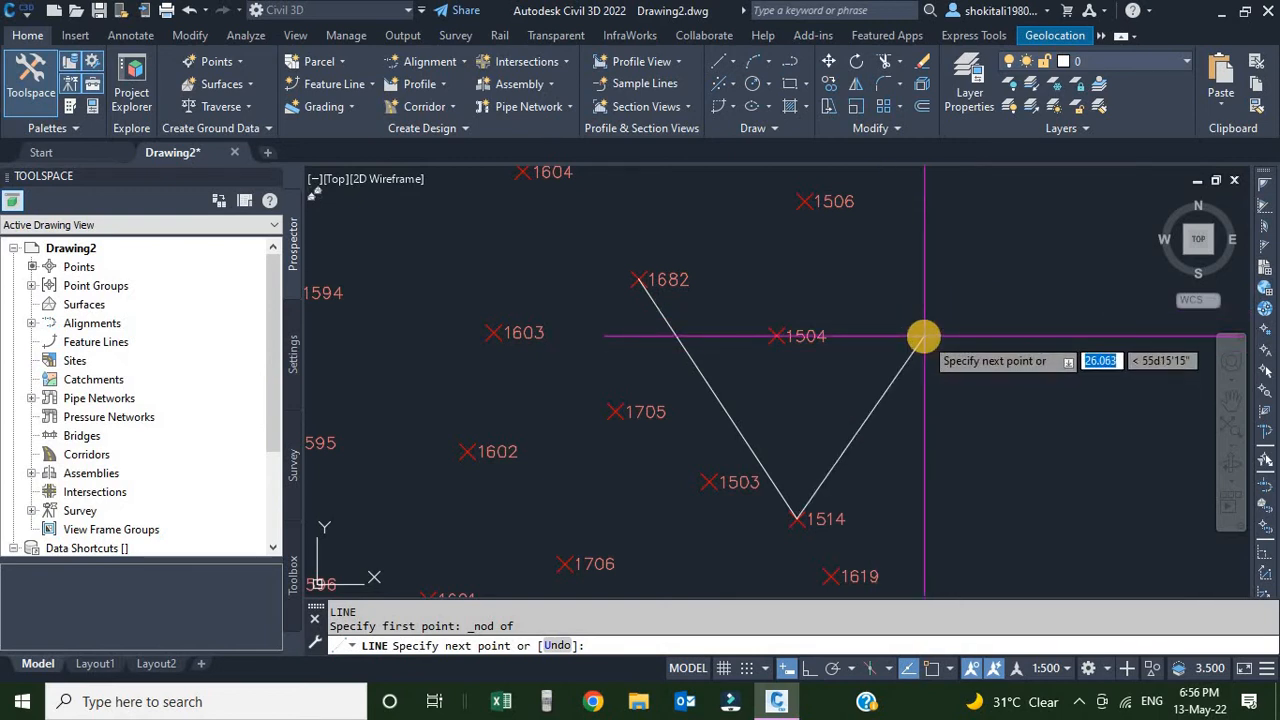
Invoke the Angle Distance transparent command for the next line point and reference point number 1682 as the ending point
{"action": "left_click", "coordinate": [1265, 192]}
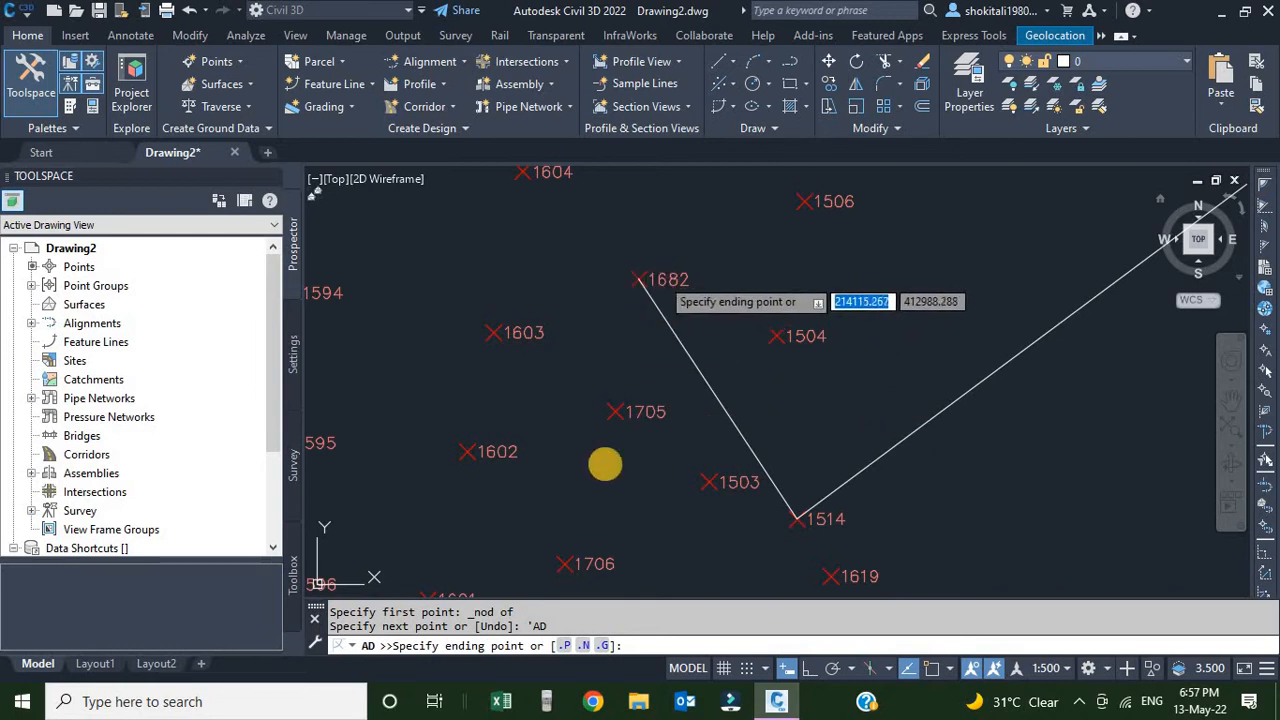
{"action": "left_click", "coordinate": [645, 284]}
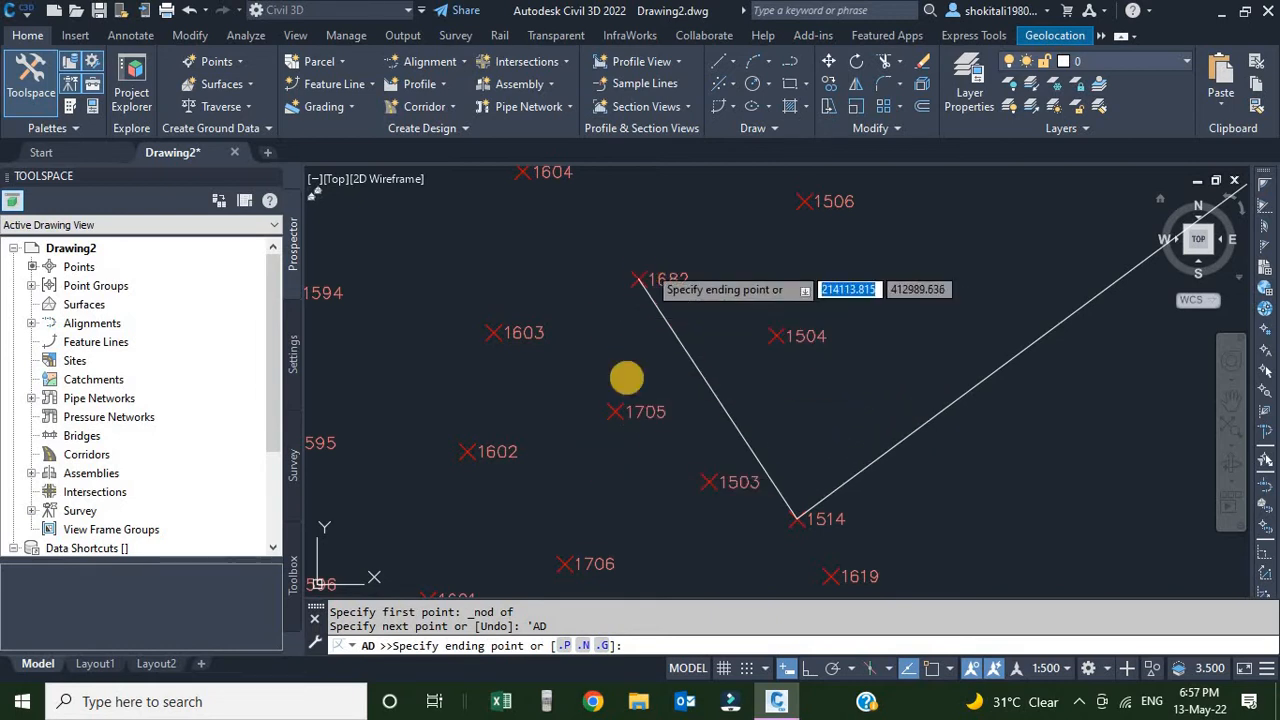
{"action": "left_click", "coordinate": [563, 645]}
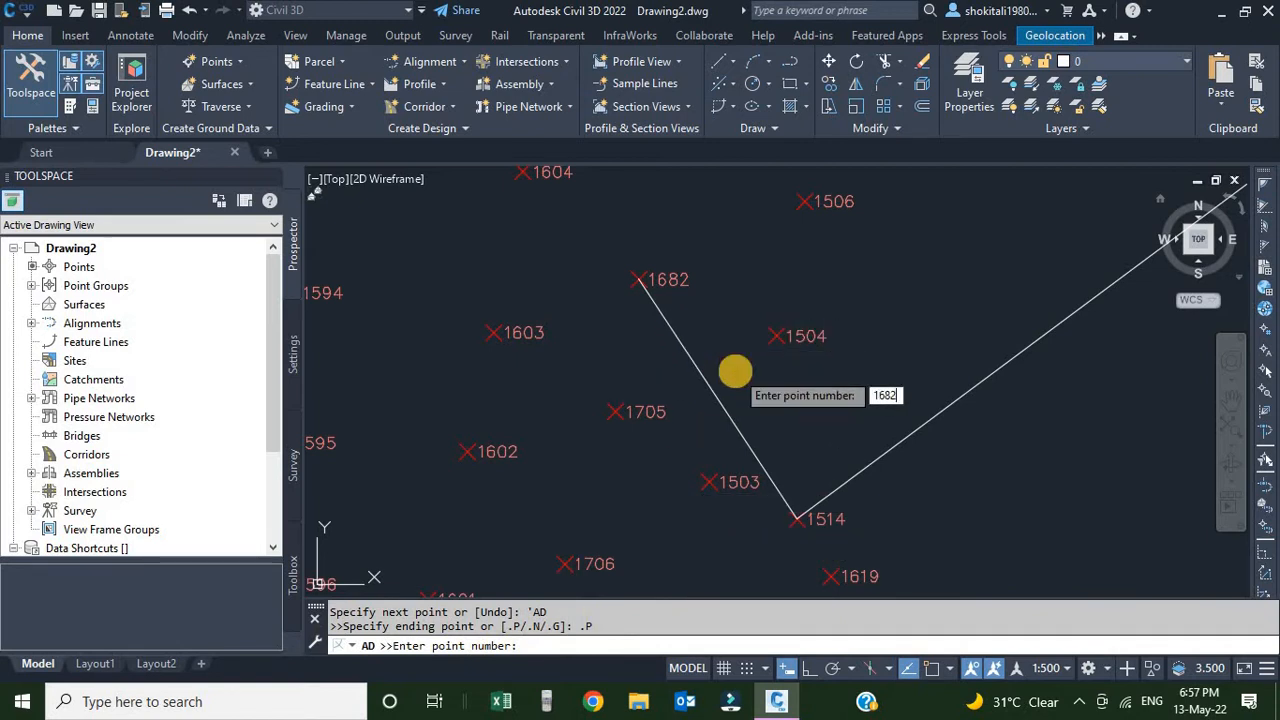
{"action": "key", "text": "Return"}
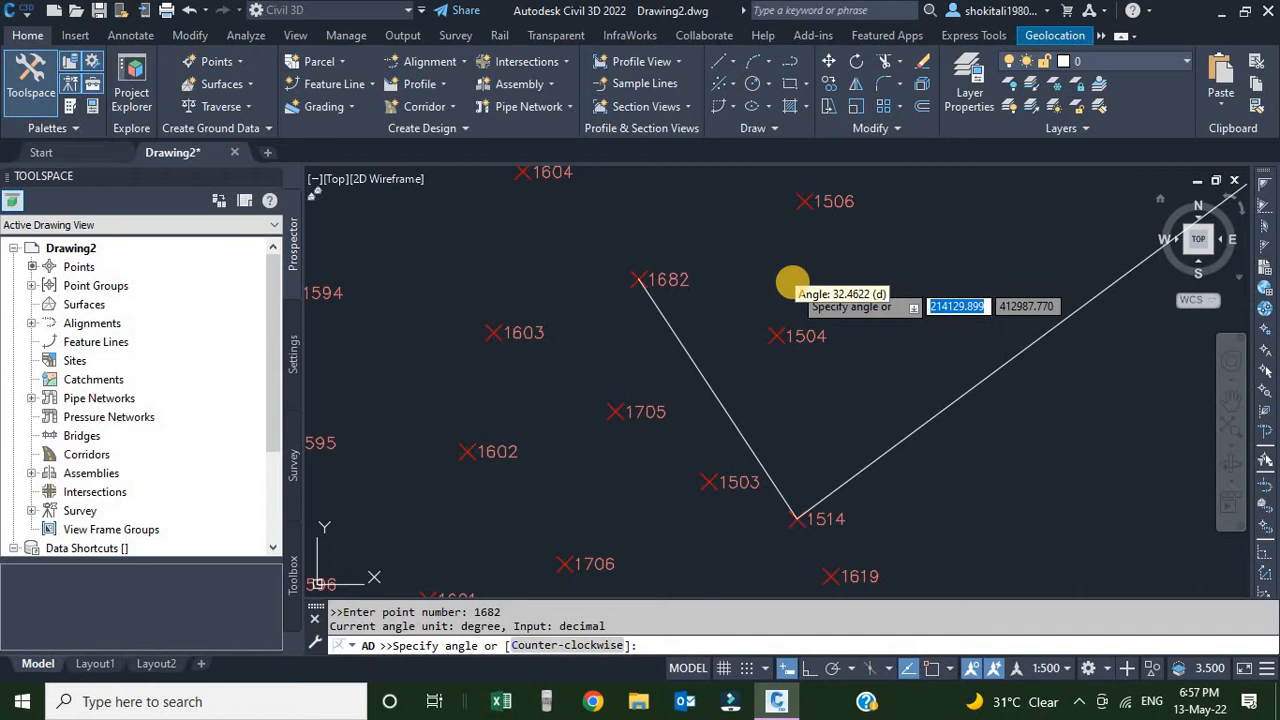
Define the segment from point 1514 with an angle of 45d55'44" and a distance of 25, then leave the Angle Distance command
{"action": "key", "text": "BackSpace"}
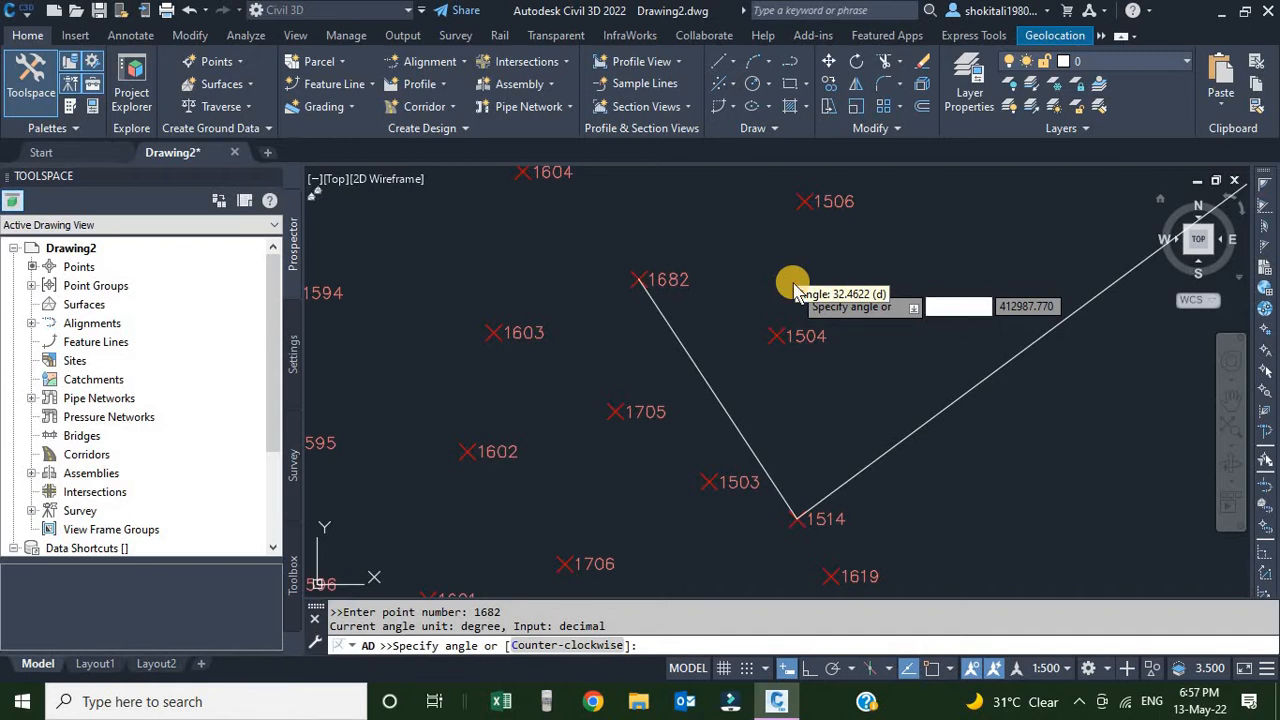
{"action": "type", "text": "45d55"}
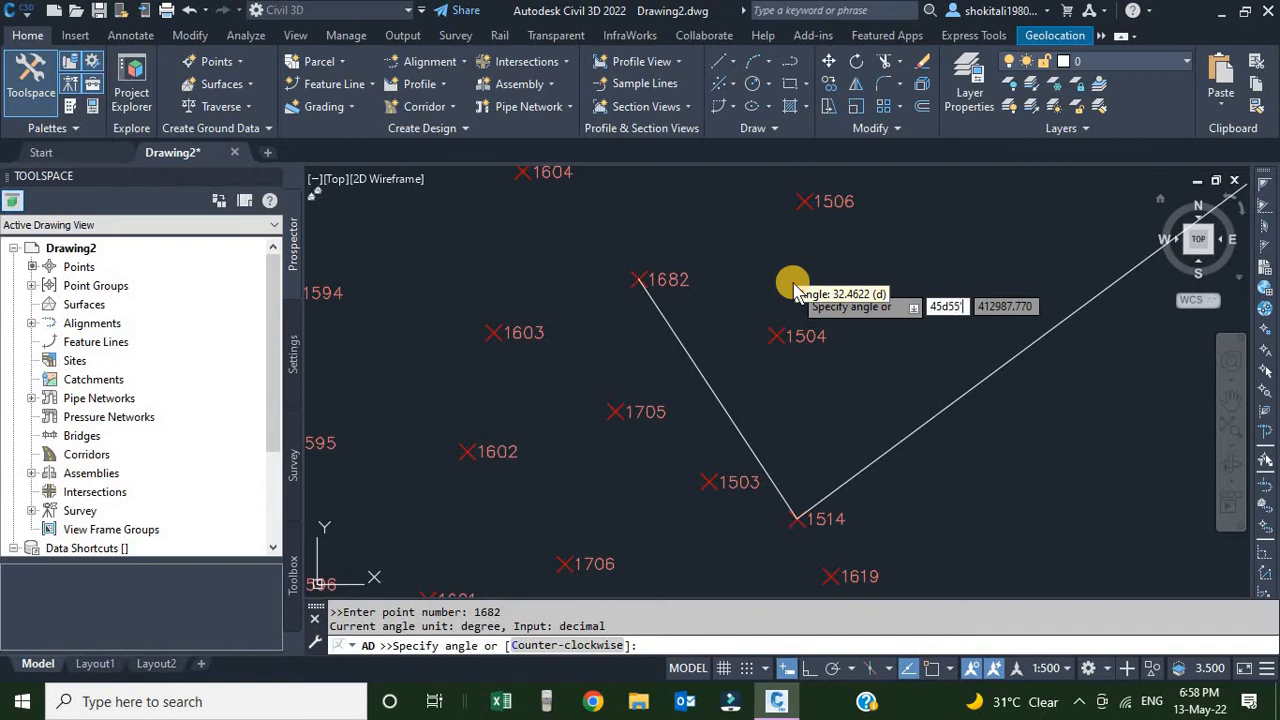
{"action": "type", "text": "44\""}
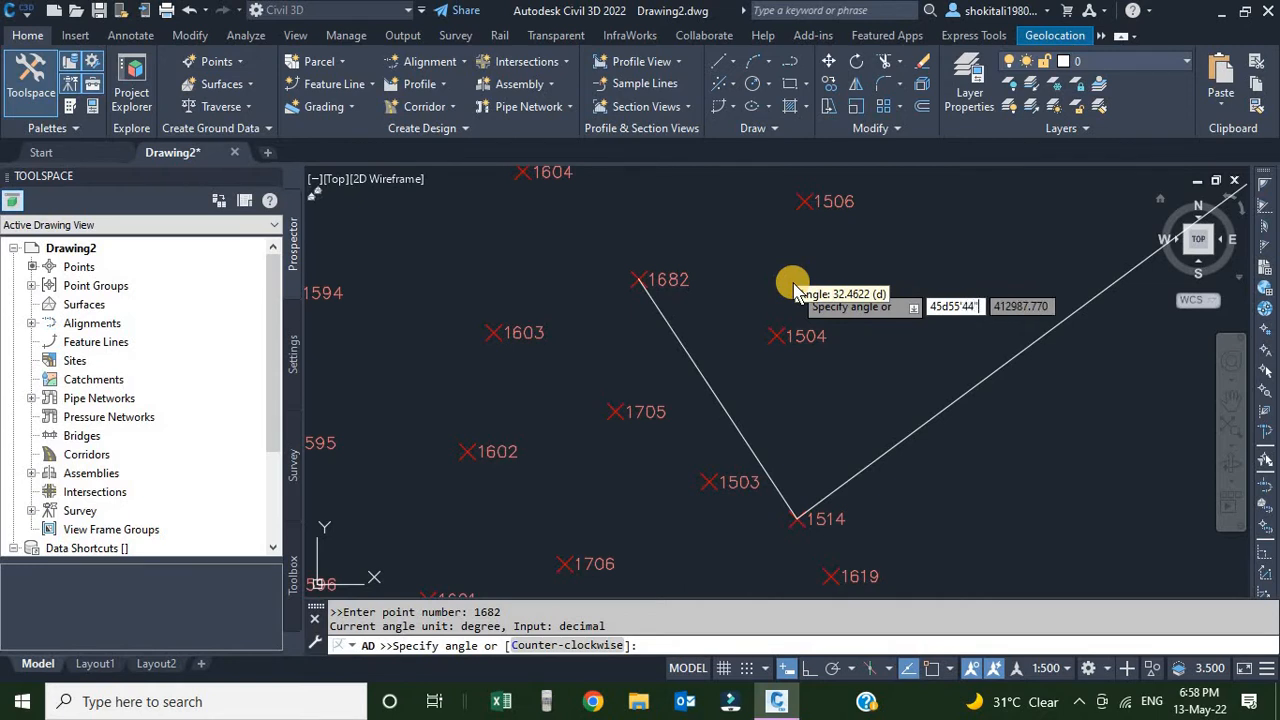
{"action": "key", "text": "Return"}
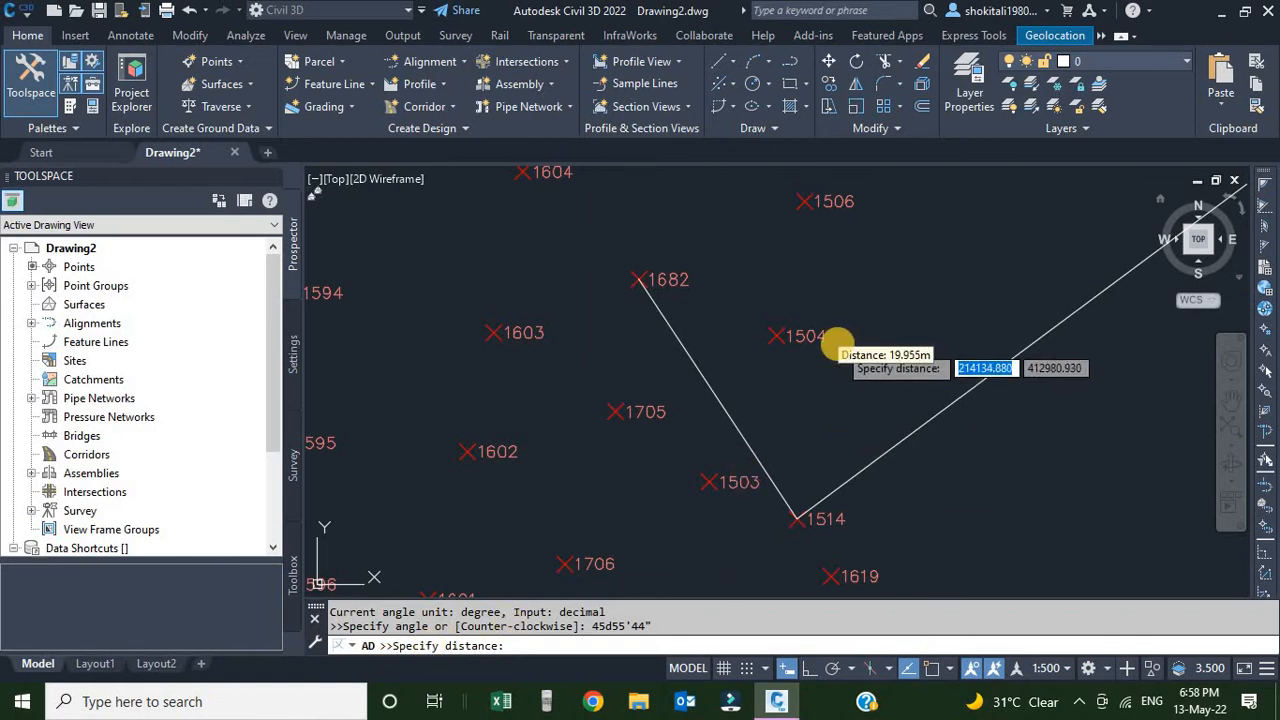
{"action": "type", "text": "25"}
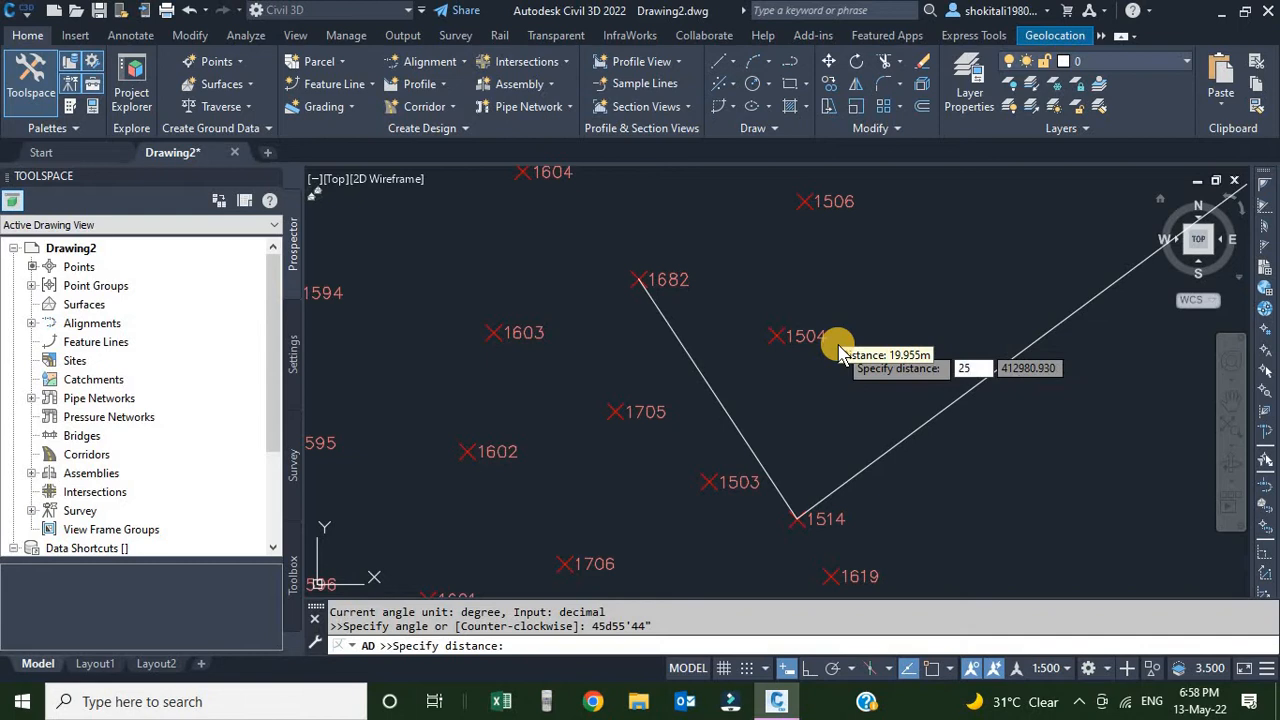
{"action": "key", "text": "Return"}
{"action": "type", "text": "'ad"}
{"action": "key", "text": "Return"}
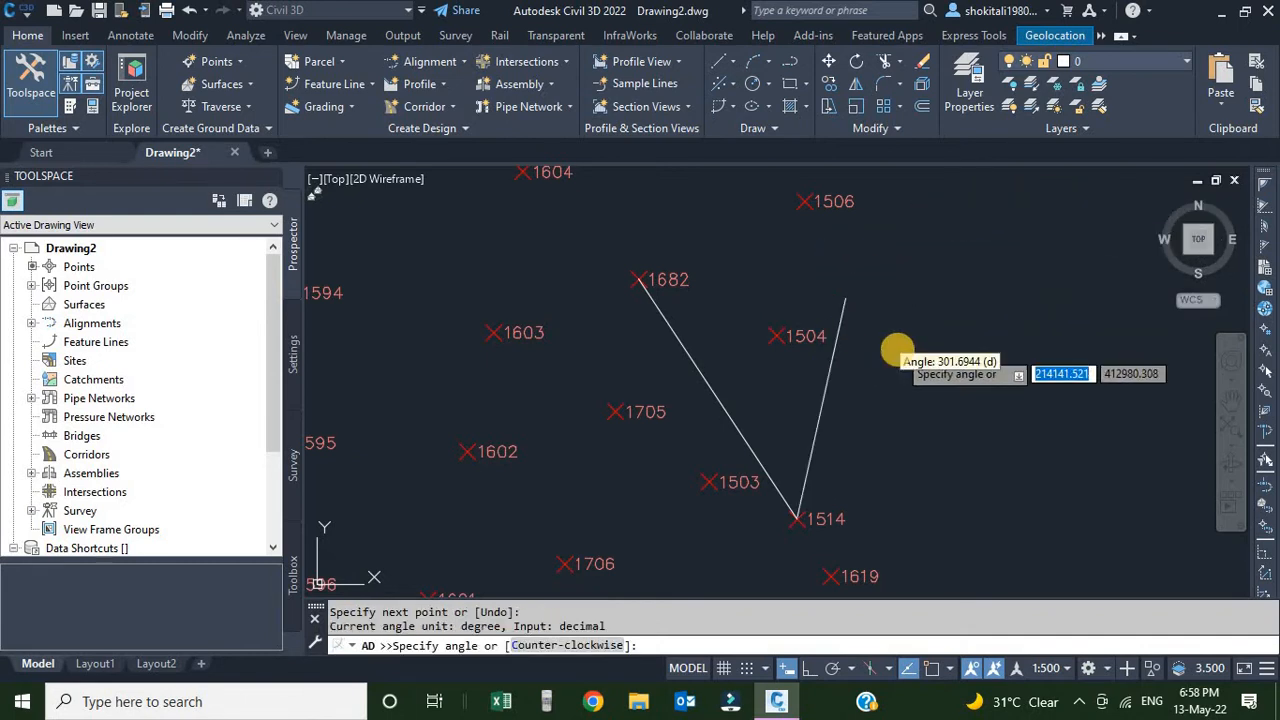
{"action": "key", "text": "Escape"}
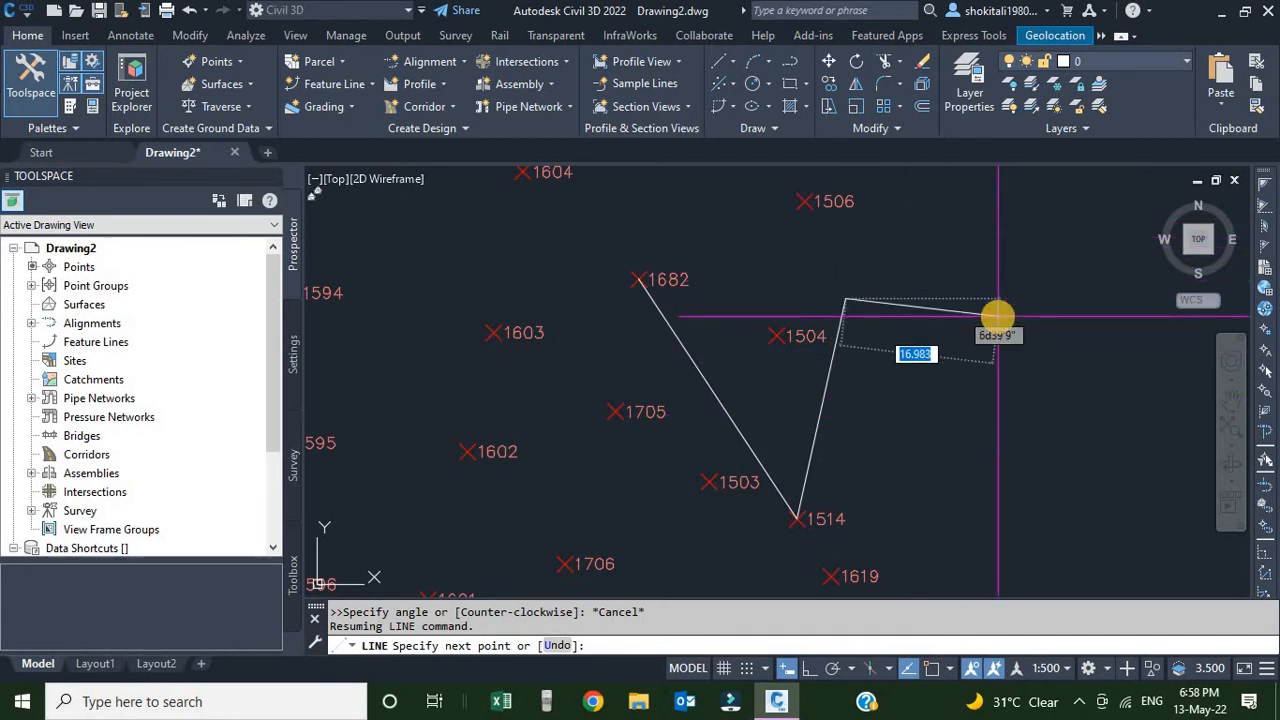
Add a second line segment by Angle Distance with a counter-clockwise angle of 125 degrees and a distance of 50
{"action": "middle_click_drag", "start_coordinate": [963, 320], "coordinate": [909, 348]}
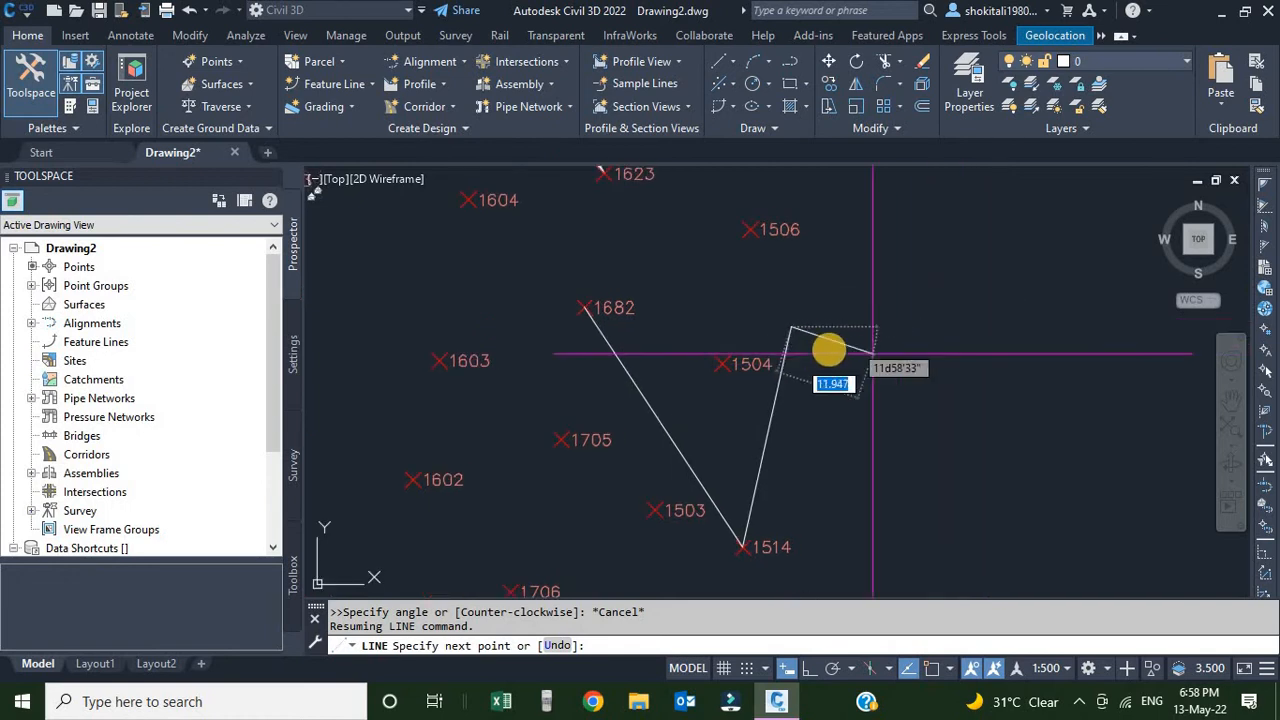
{"action": "left_click", "coordinate": [1266, 184]}
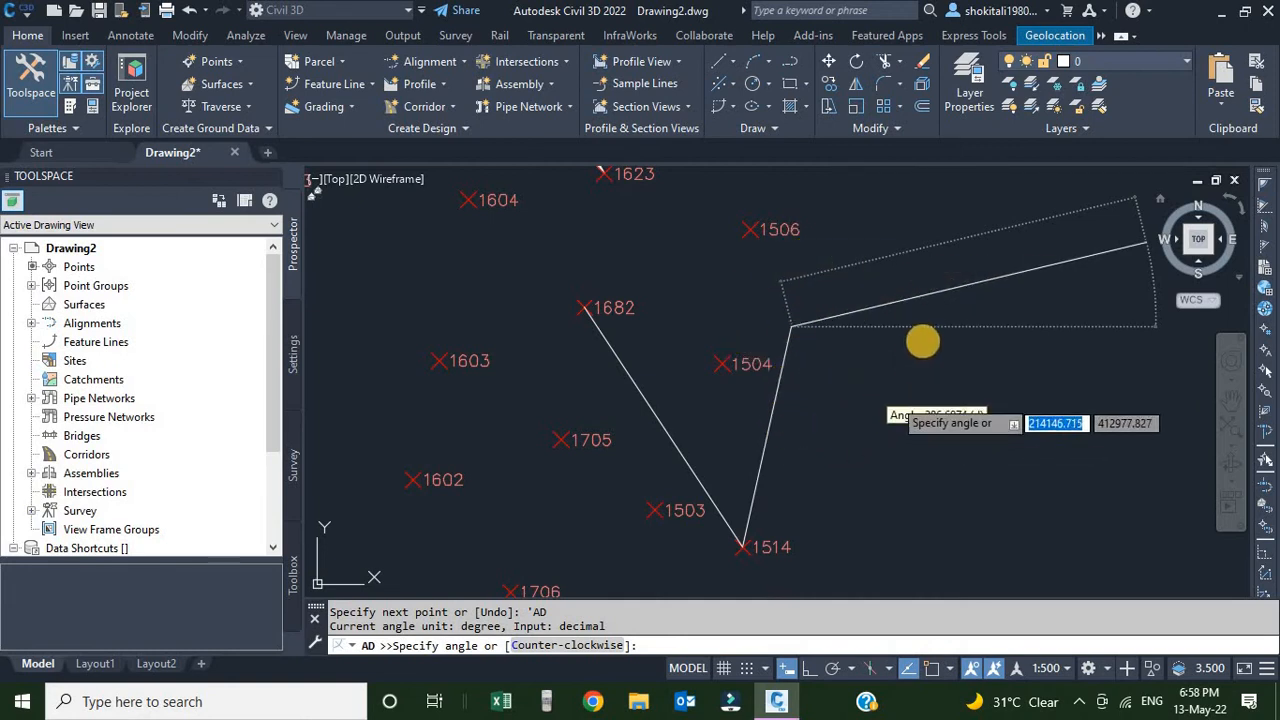
{"action": "left_click", "coordinate": [567, 647]}
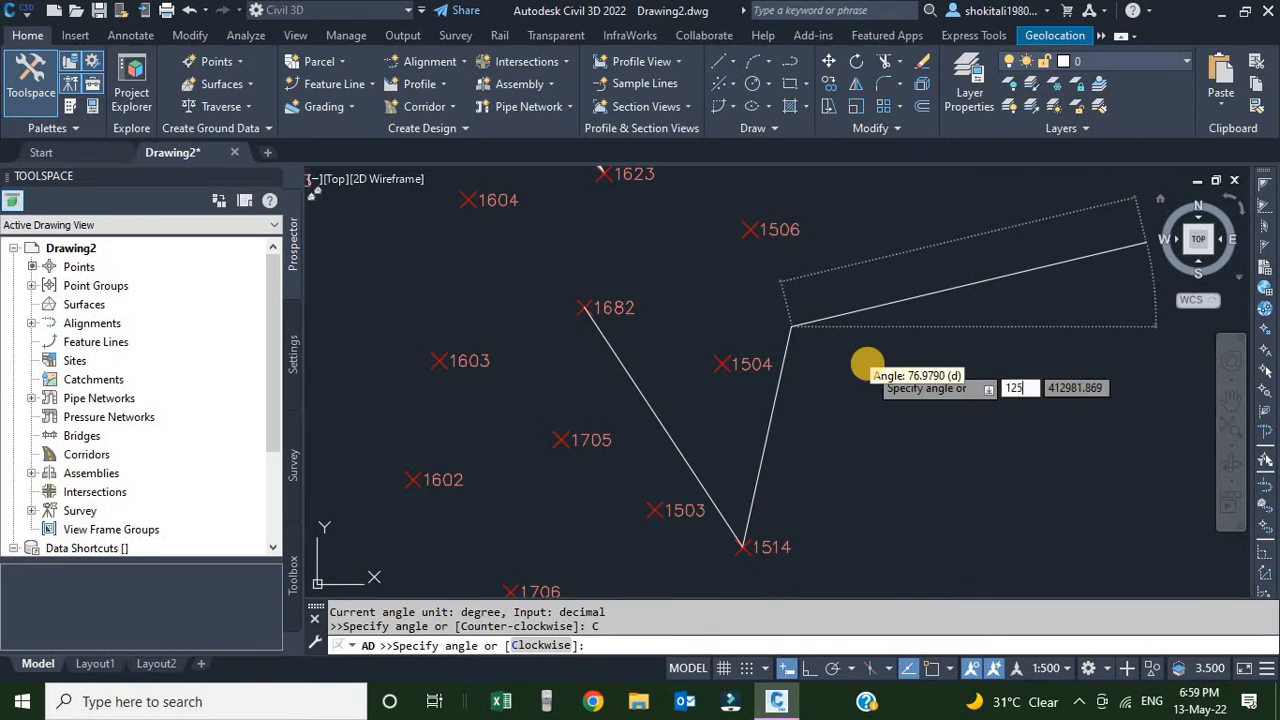
{"action": "key", "text": "Return"}
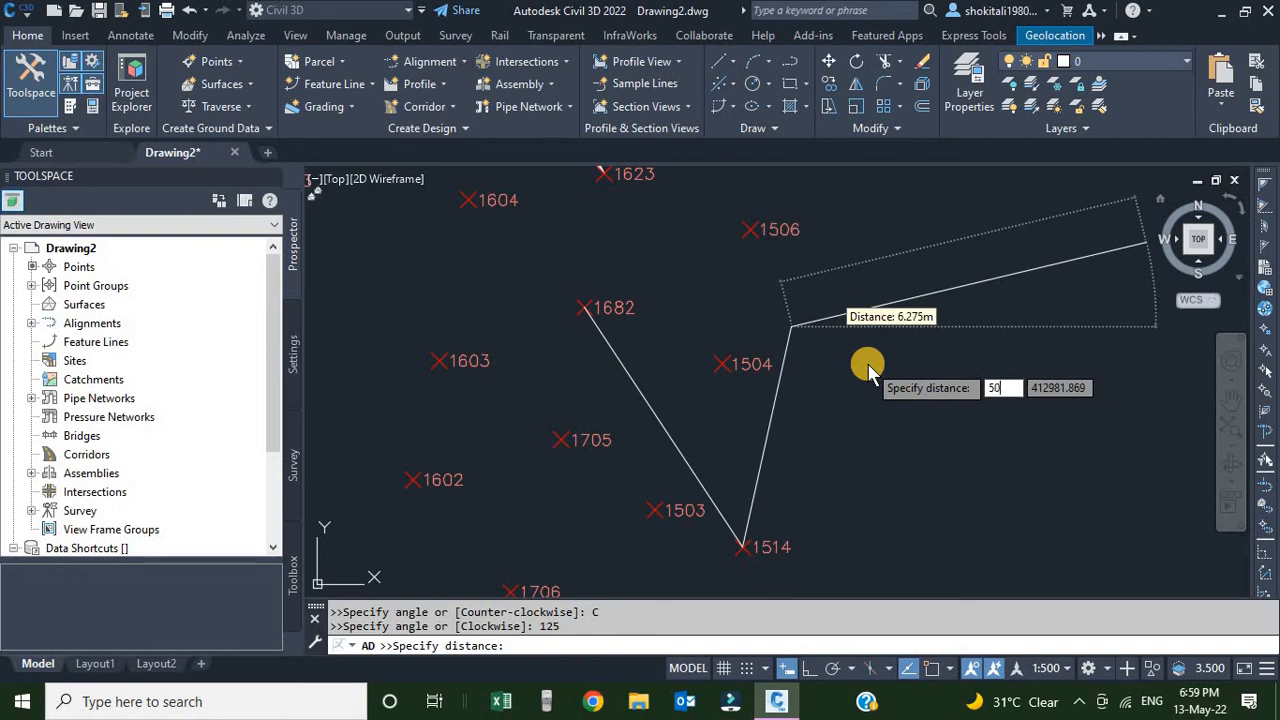
{"action": "key", "text": "Return"}
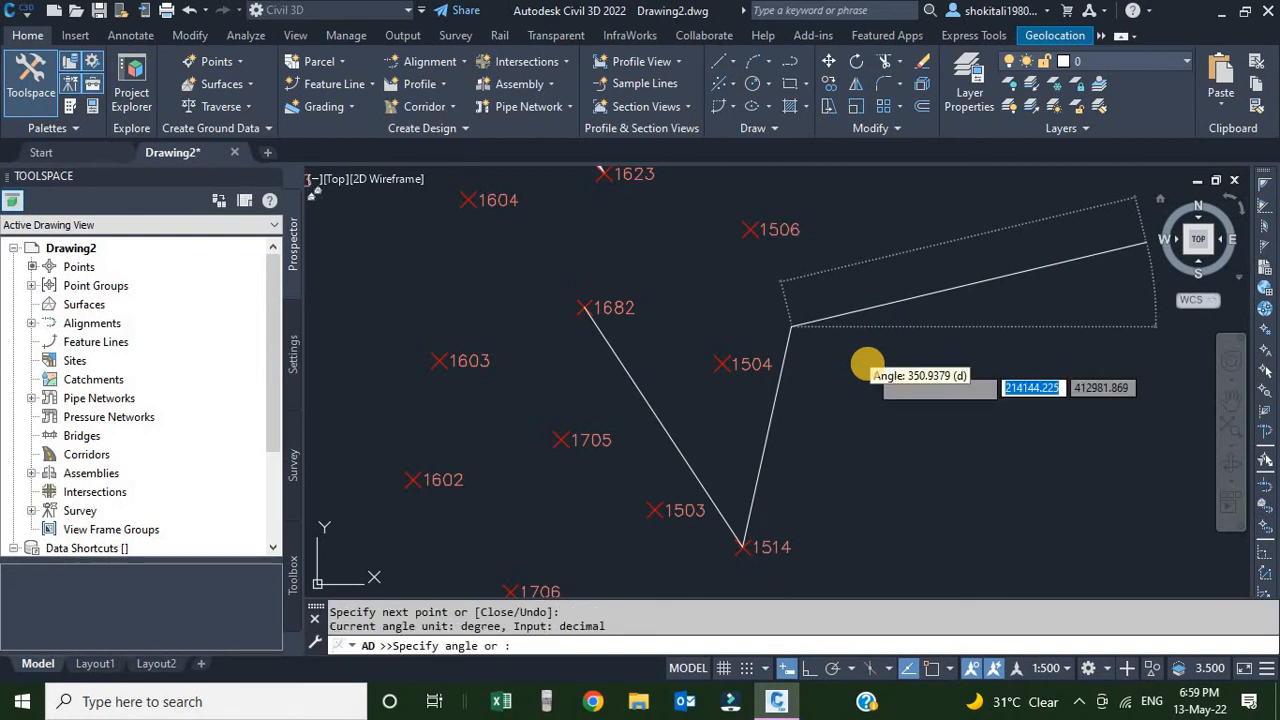
{"action": "key", "text": "Escape"}
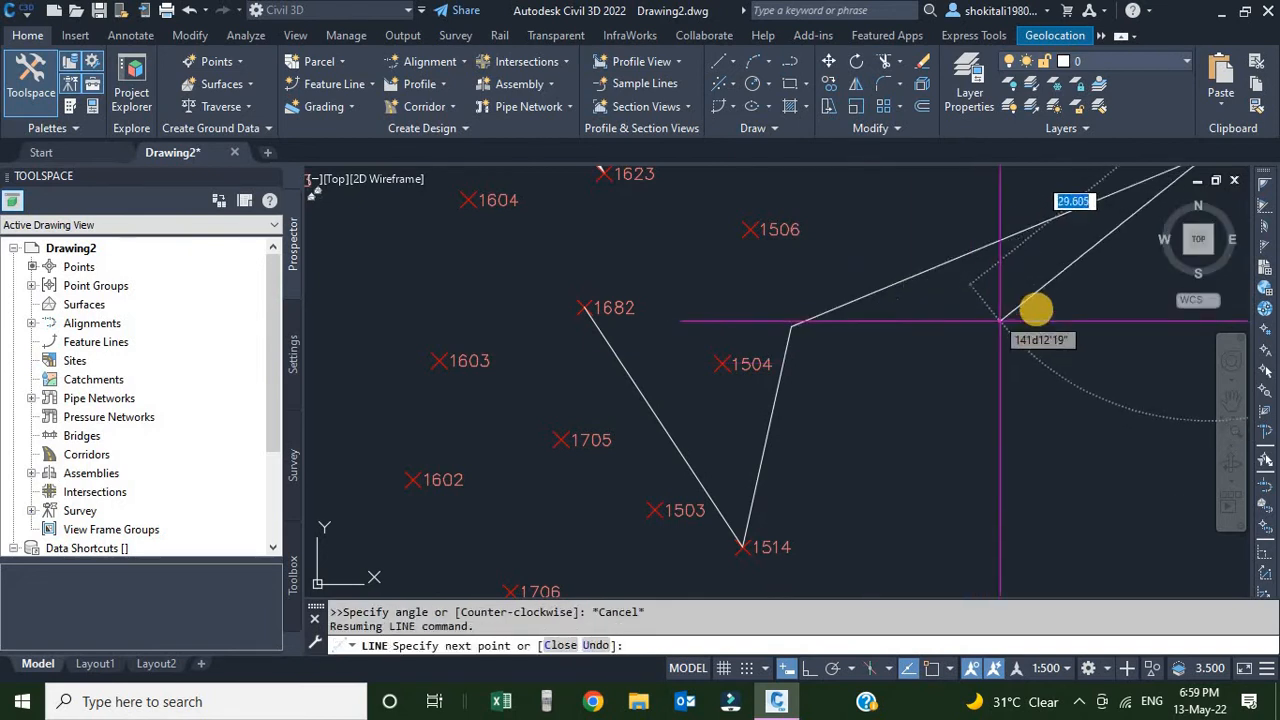
{"action": "scroll", "coordinate": [860, 377], "scroll_direction": "down", "scroll_amount": 3}
{"action": "scroll", "coordinate": [876, 362], "scroll_direction": "up", "scroll_amount": 5}
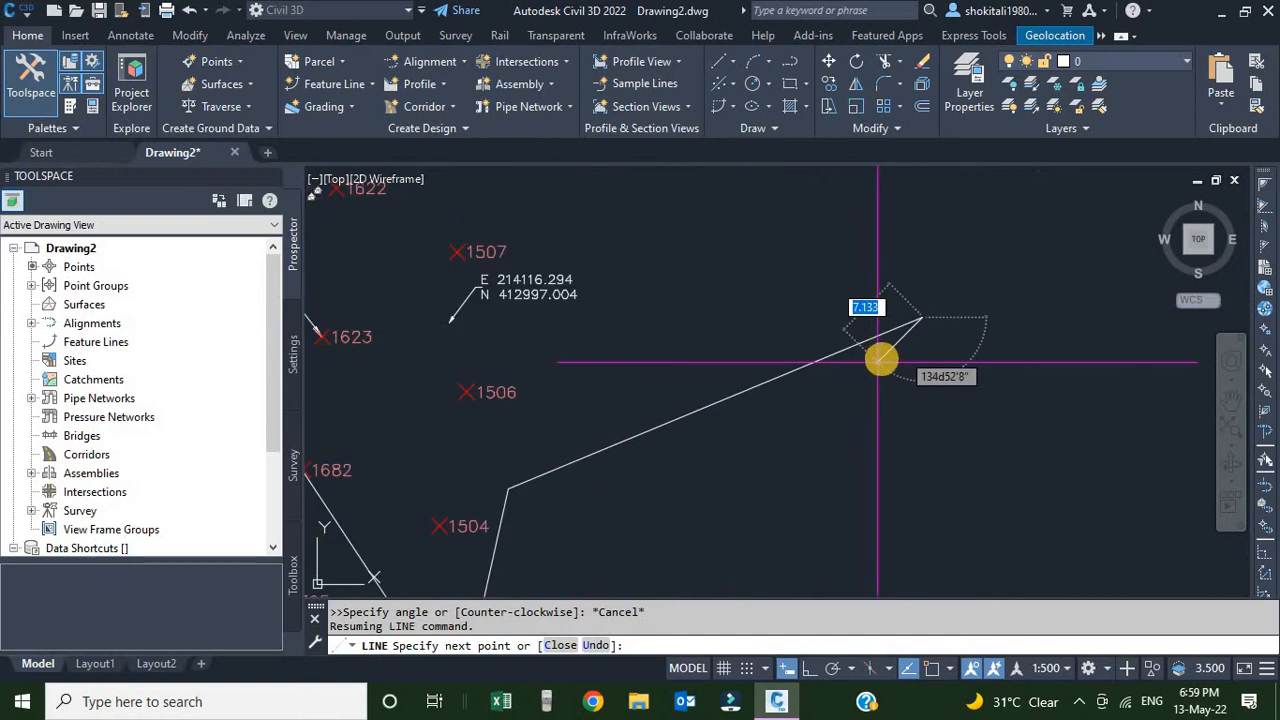
End the line command at the end of the second Angle Distance segment
{"action": "scroll", "coordinate": [880, 360], "scroll_direction": "down", "scroll_amount": 4}
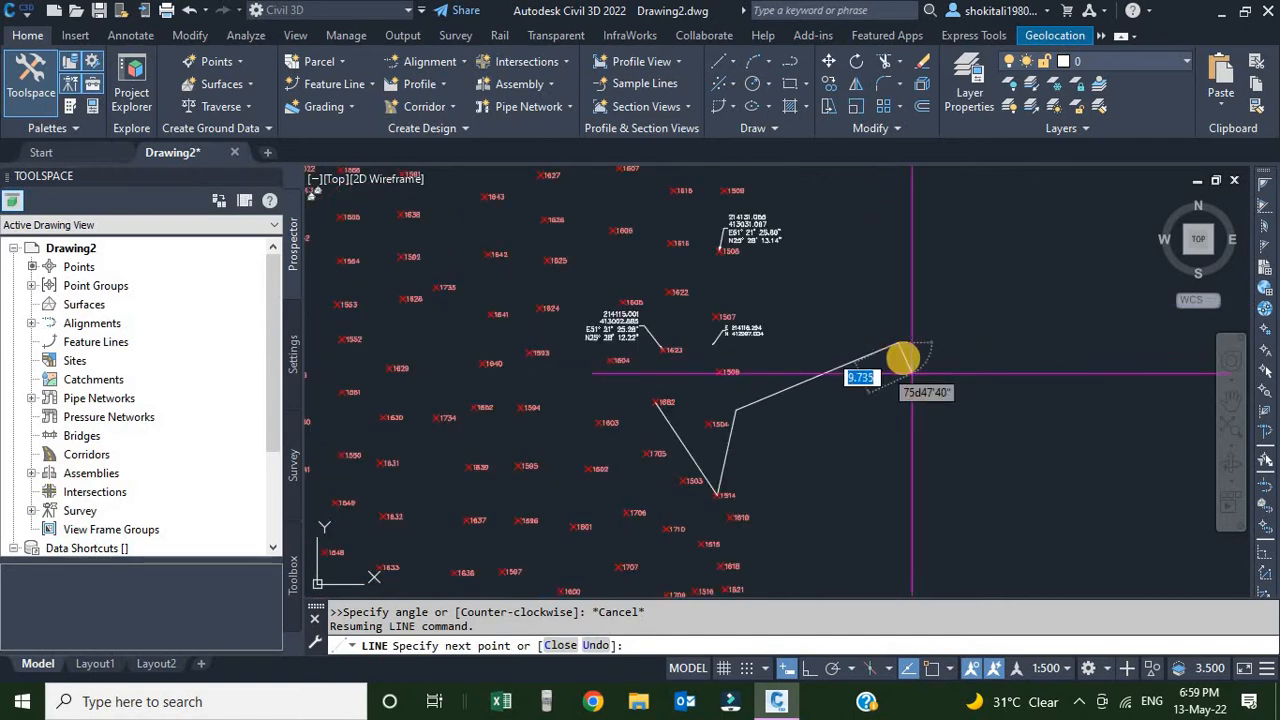
{"action": "left_click", "coordinate": [878, 302]}
{"action": "scroll", "coordinate": [878, 305], "scroll_direction": "up", "scroll_amount": 2}
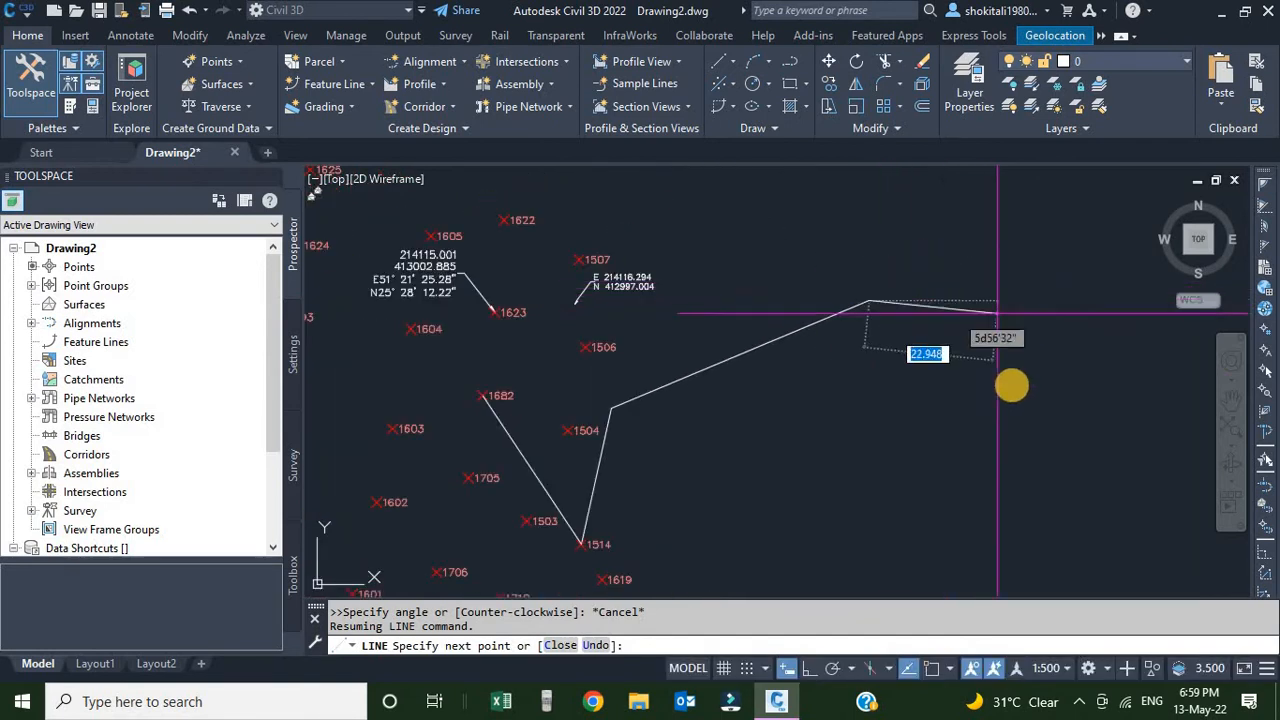
{"action": "key", "text": "Escape"}
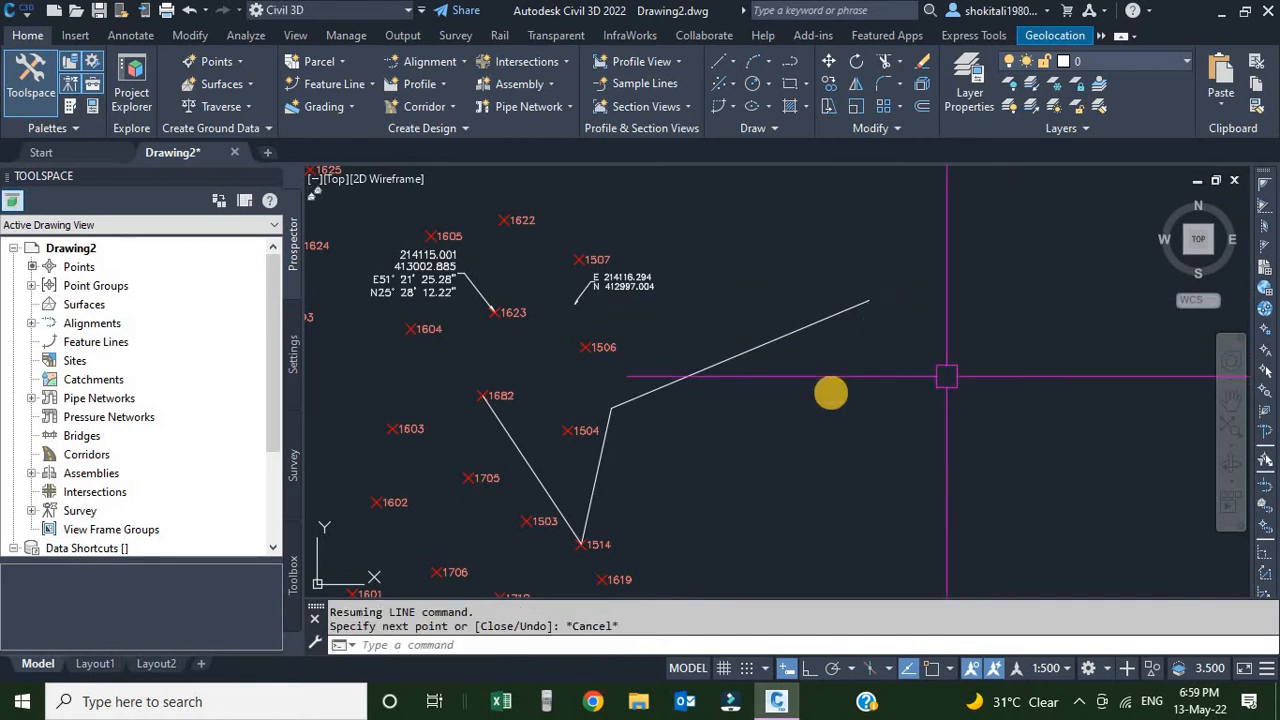
{"action": "scroll", "coordinate": [800, 400], "scroll_direction": "down", "scroll_amount": 3}
{"action": "scroll", "coordinate": [720, 407], "scroll_direction": "up", "scroll_amount": 3}
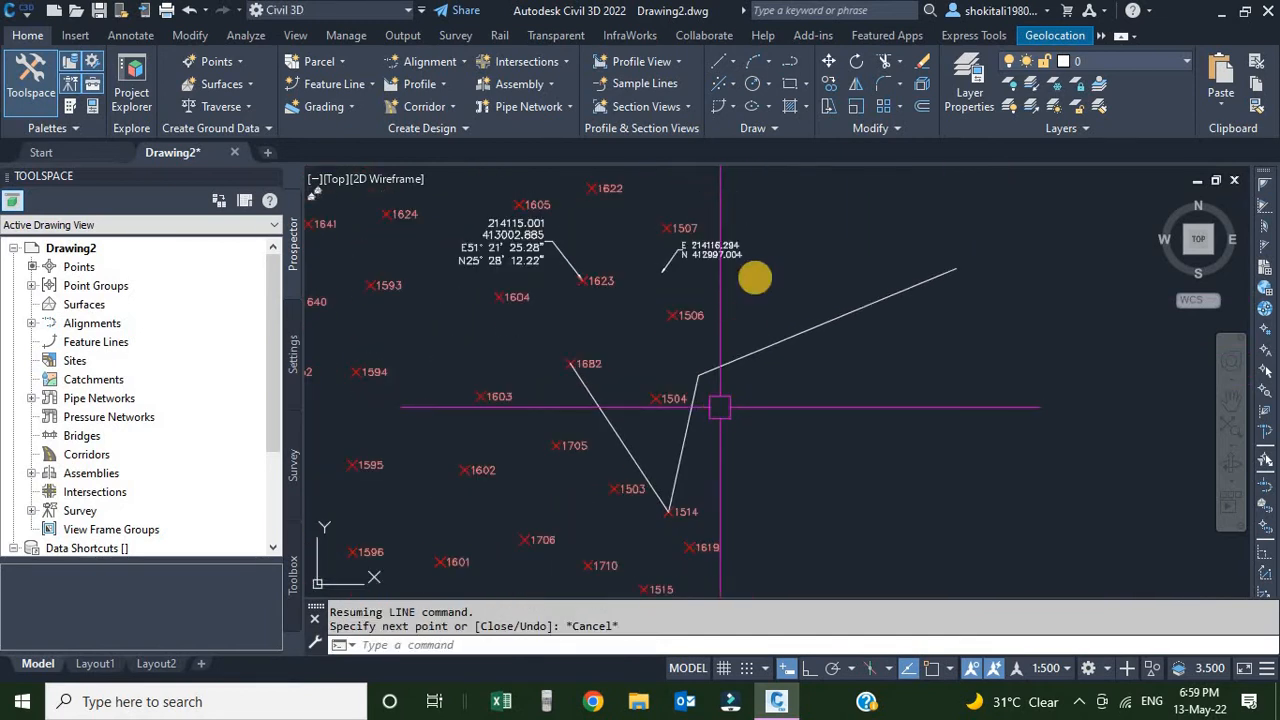
{"action": "left_click", "coordinate": [737, 63]}
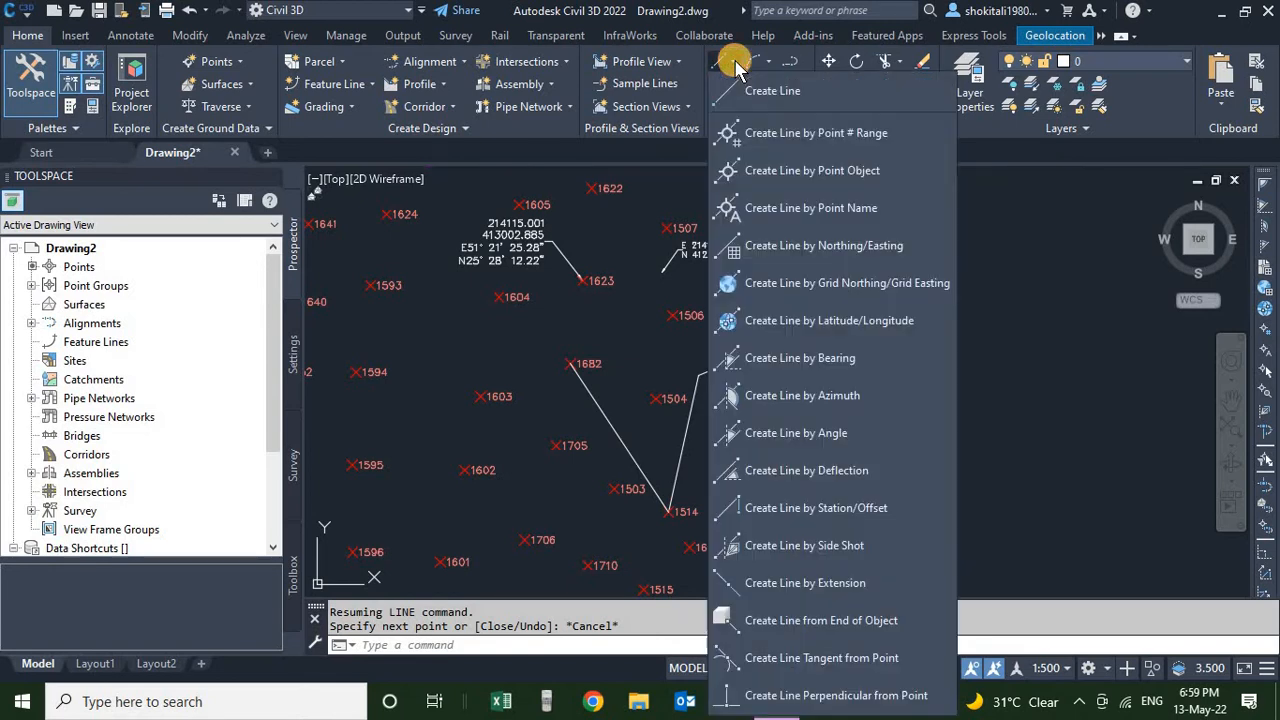
{"action": "left_click", "coordinate": [803, 435]}
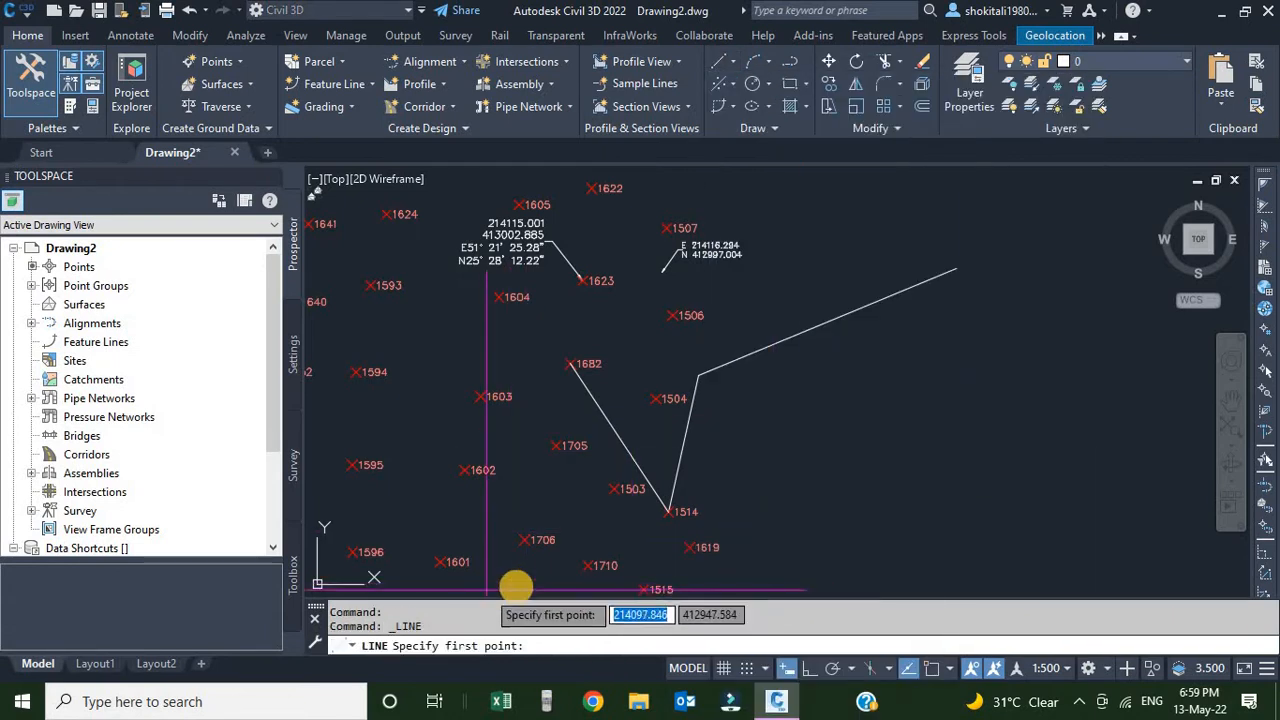
{"action": "scroll", "coordinate": [711, 451], "scroll_direction": "up", "scroll_amount": 3}
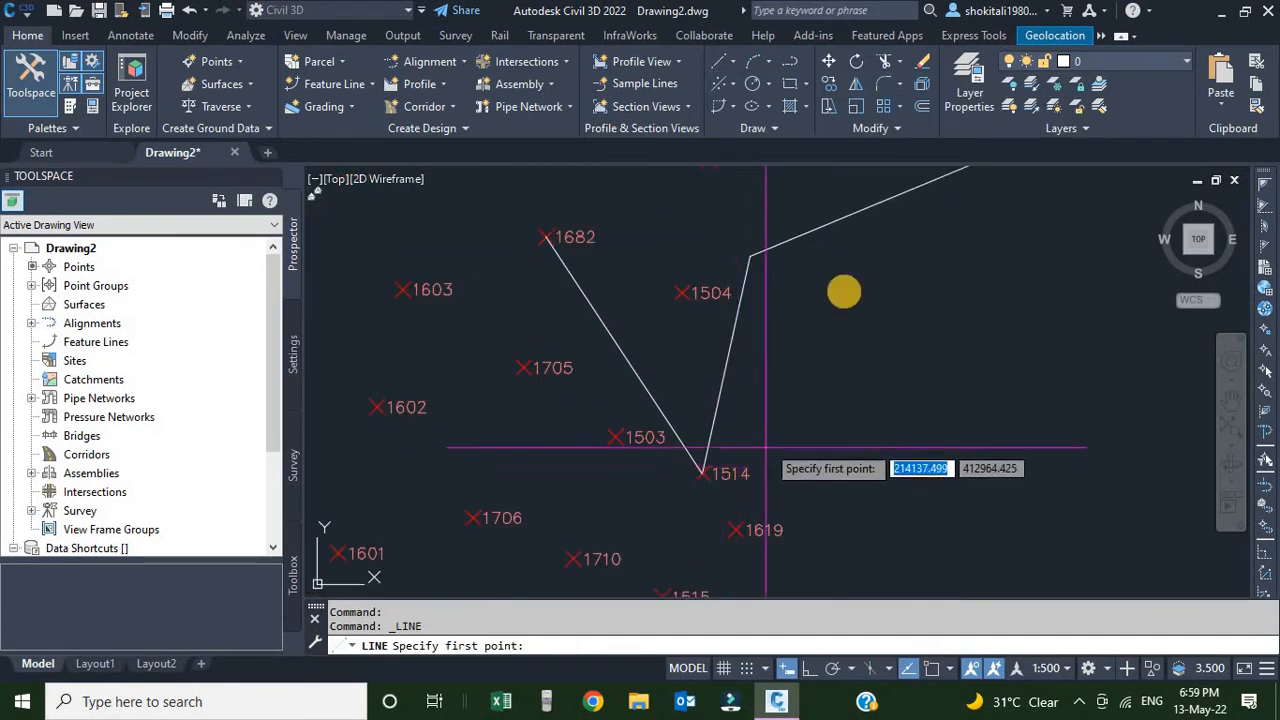
{"action": "middle_click_drag", "start_coordinate": [844, 291], "coordinate": [655, 412]}
{"action": "right_click", "coordinate": [791, 371], "text": "shift"}
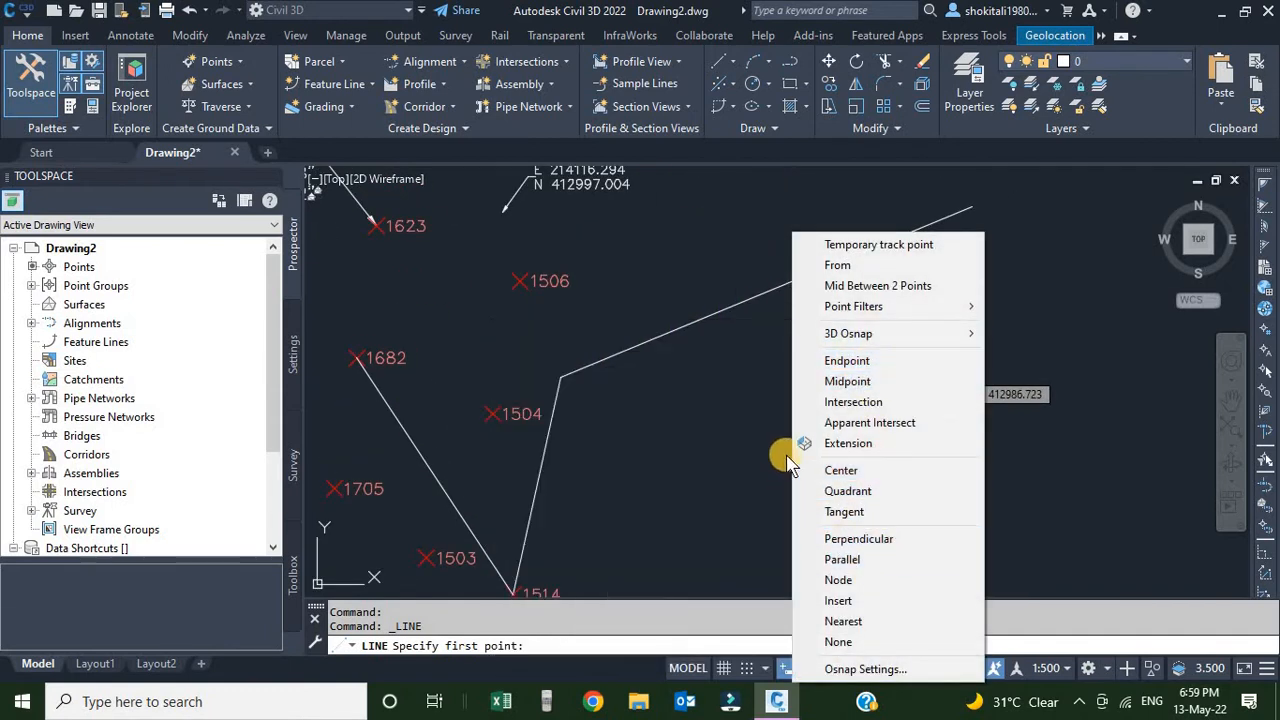
{"action": "left_click", "coordinate": [786, 444]}
{"action": "scroll", "coordinate": [866, 281], "scroll_direction": "down", "scroll_amount": 2}
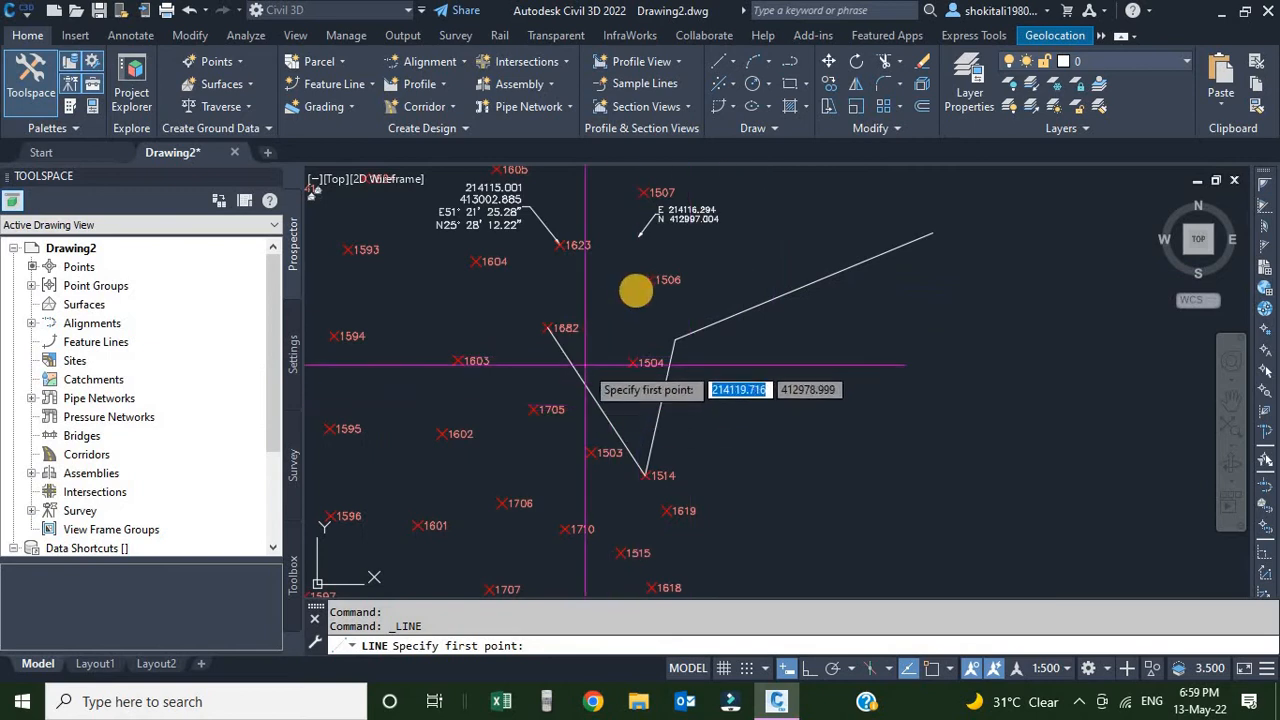
{"action": "key", "text": "Escape"}
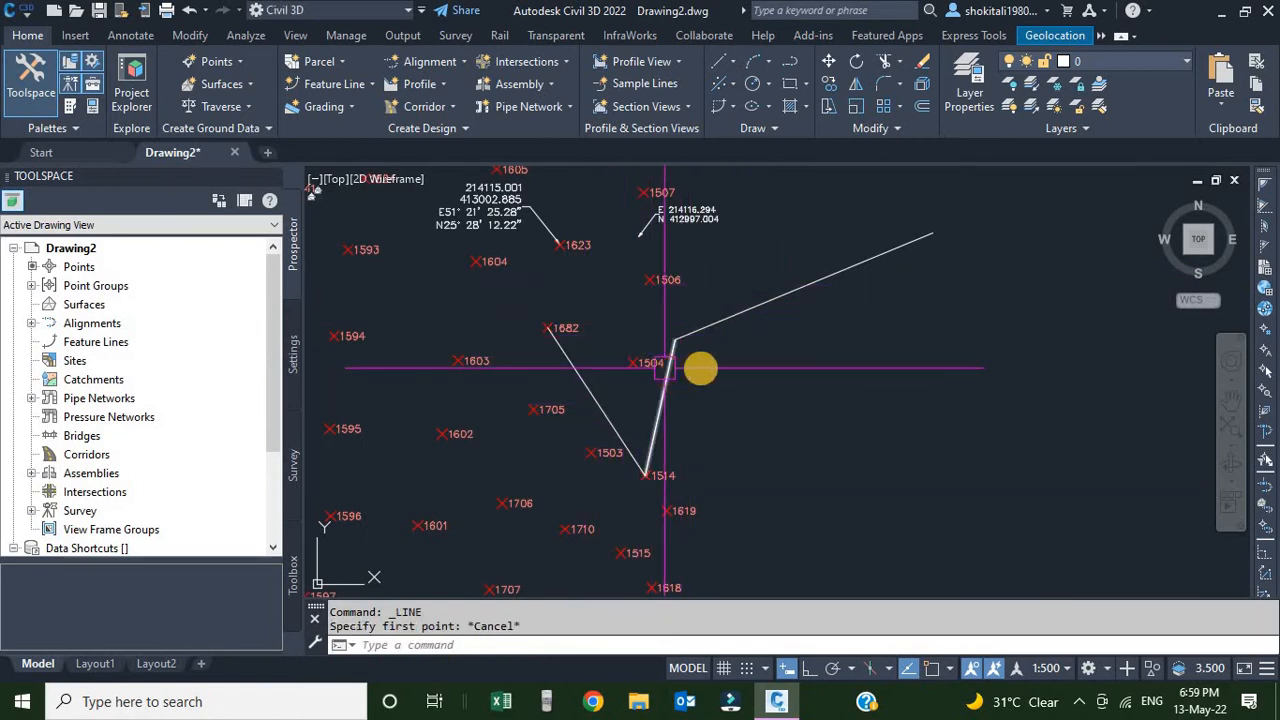
{"action": "scroll", "coordinate": [700, 363], "scroll_direction": "down", "scroll_amount": 2}
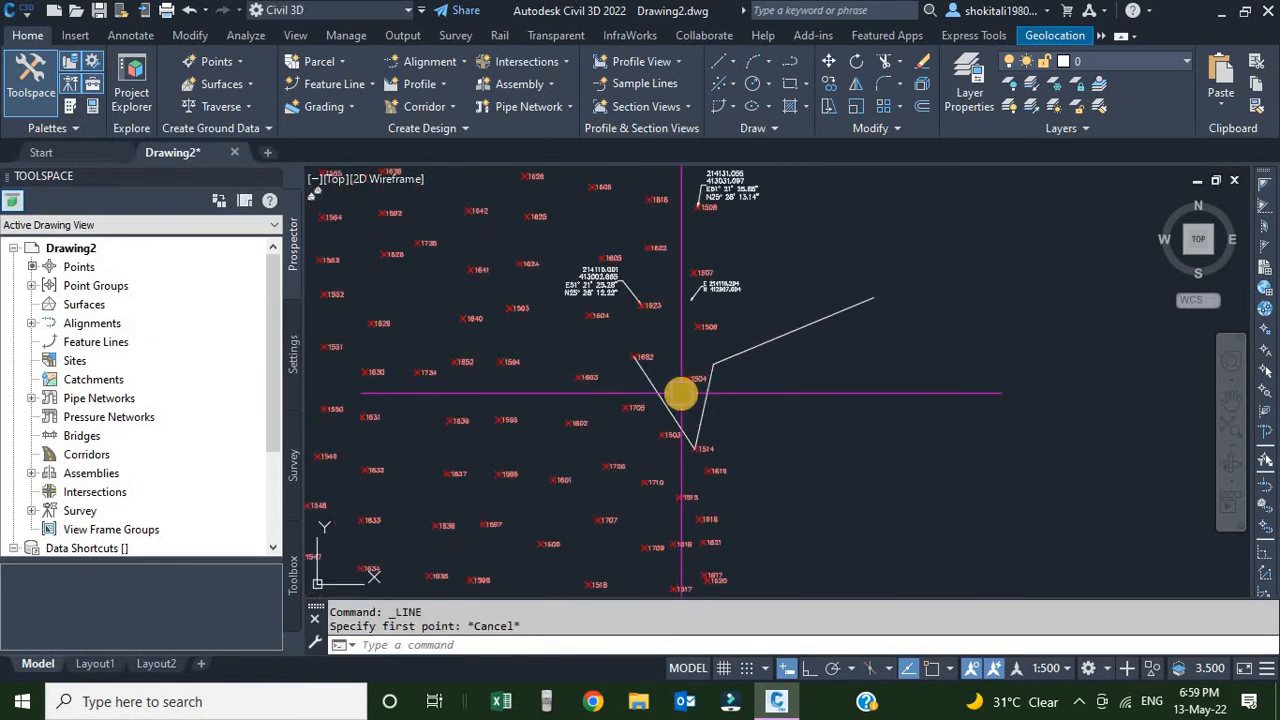
{"action": "scroll", "coordinate": [690, 393], "scroll_direction": "up", "scroll_amount": 2}
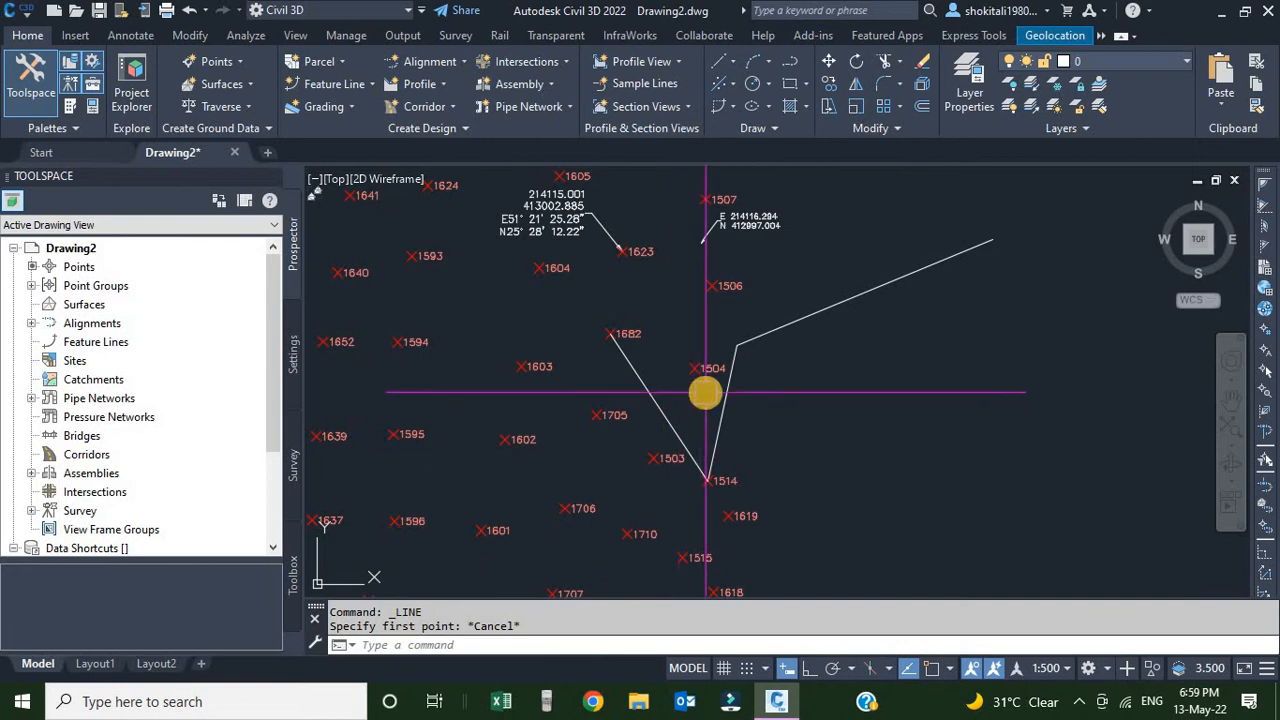
{"action": "scroll", "coordinate": [805, 373], "scroll_direction": "down", "scroll_amount": 3}
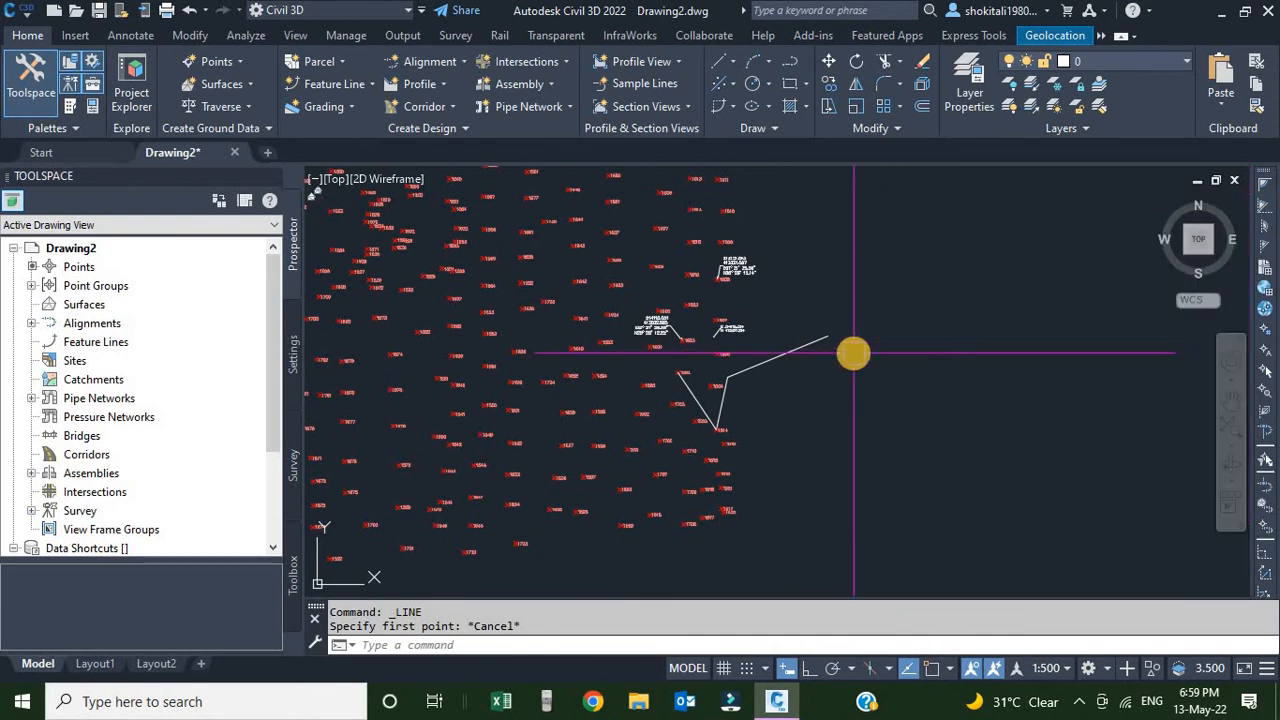
{"action": "middle_click_drag", "start_coordinate": [888, 337], "coordinate": [846, 376]}
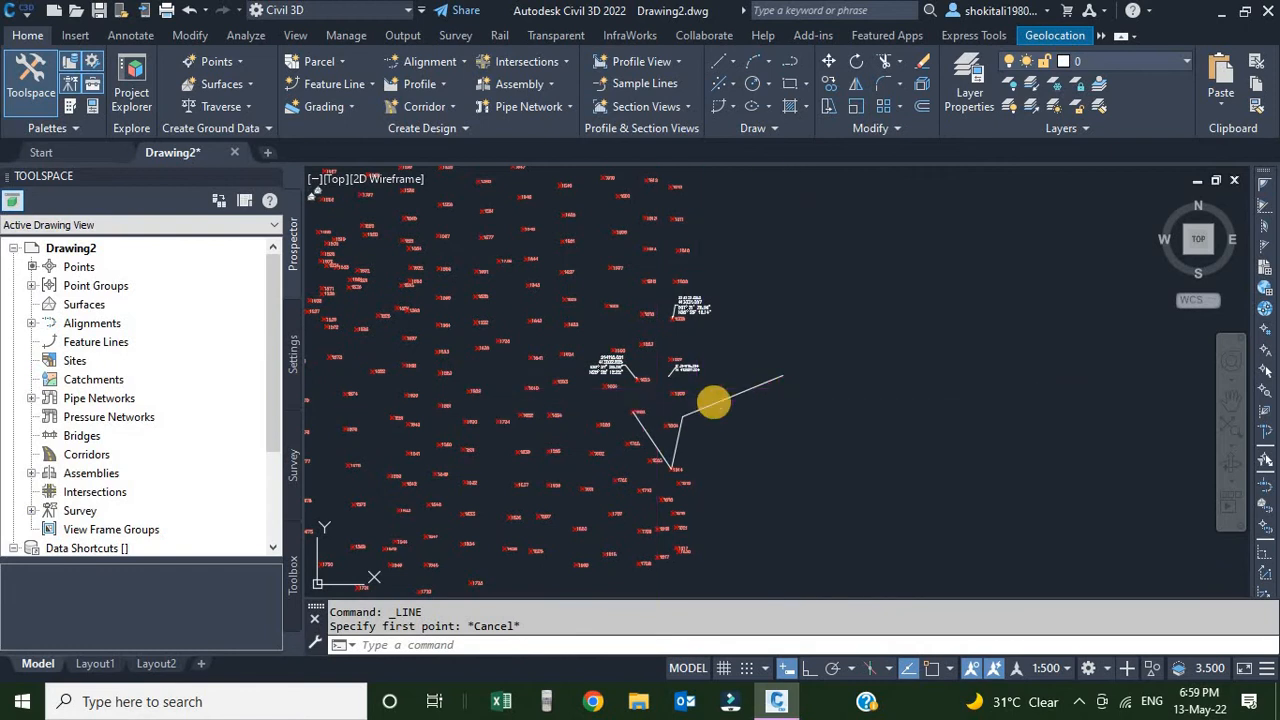
{"action": "middle_click_drag", "start_coordinate": [714, 403], "coordinate": [777, 420]}
{"action": "scroll", "coordinate": [782, 422], "scroll_direction": "up", "scroll_amount": 2}
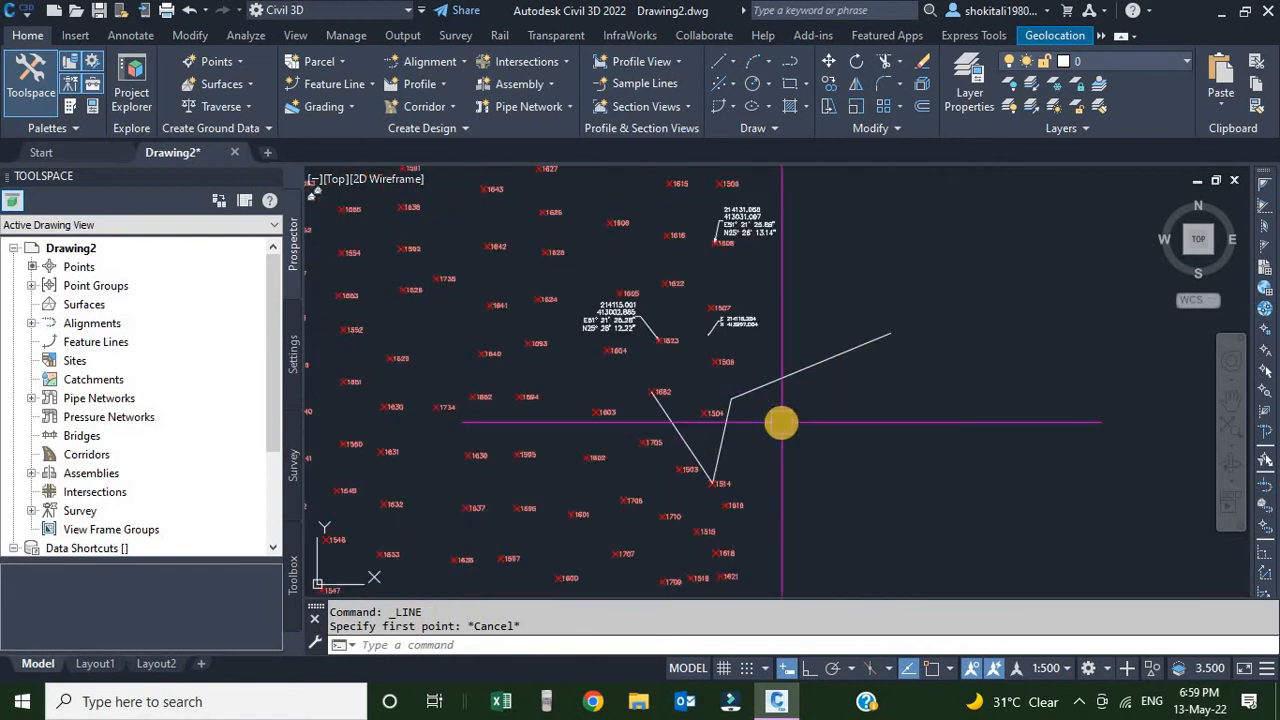
{"action": "left_click", "coordinate": [1260, 205]}
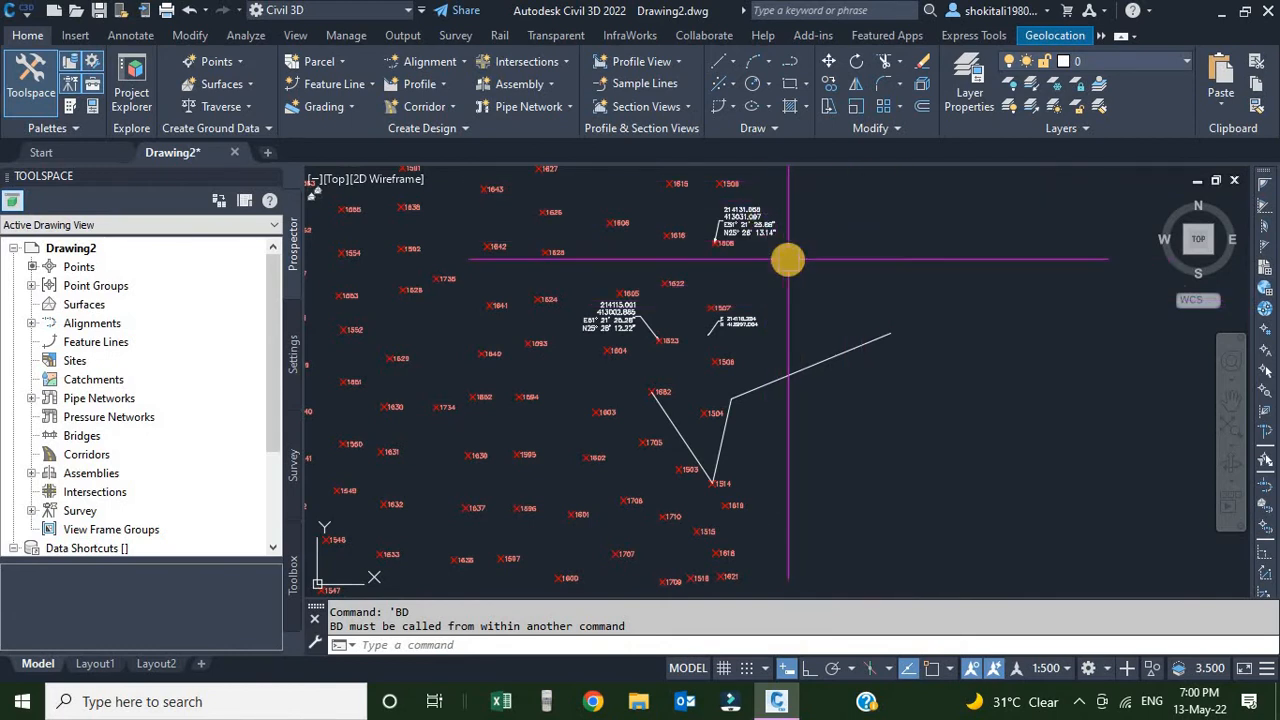
Start a new line at the free end of the last drawn segment, using a one-time Endpoint snap
{"action": "middle_click_drag", "start_coordinate": [1042, 411], "coordinate": [980, 389]}
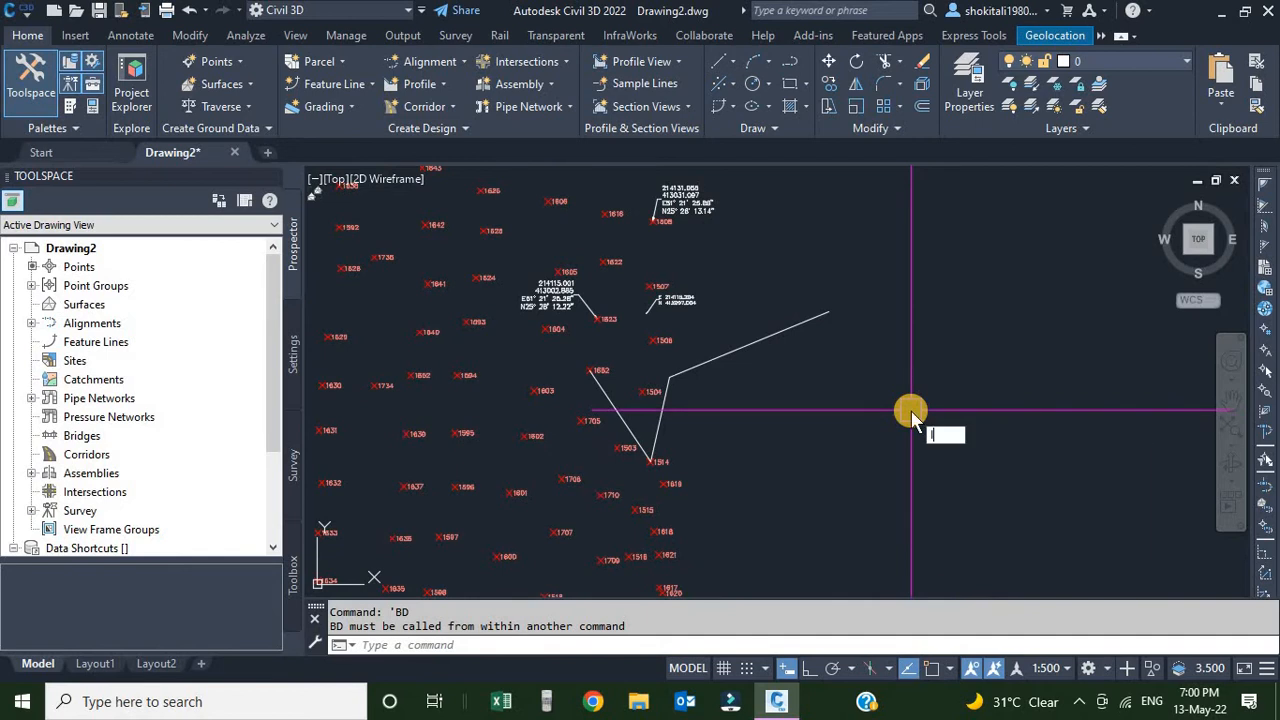
{"action": "type", "text": "l"}
{"action": "key", "text": "Return"}
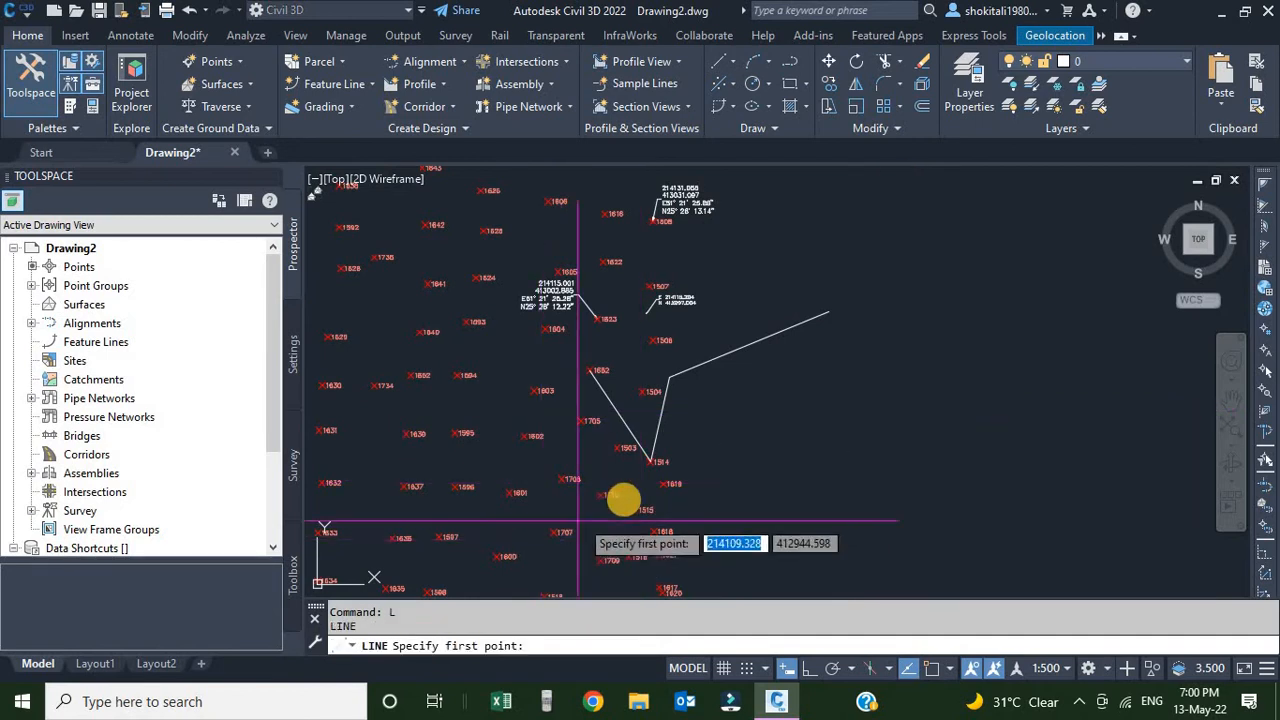
{"action": "scroll", "coordinate": [843, 291], "scroll_direction": "up", "scroll_amount": 2}
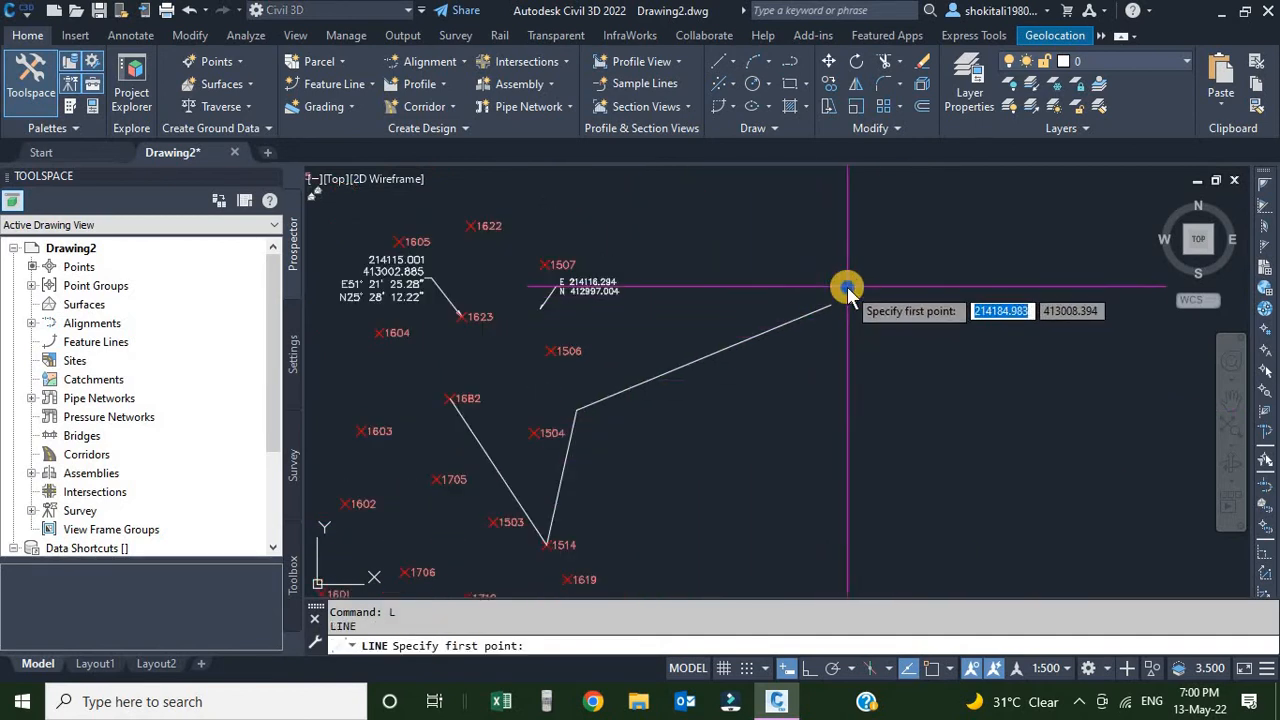
{"action": "right_click", "coordinate": [847, 289], "text": "shift"}
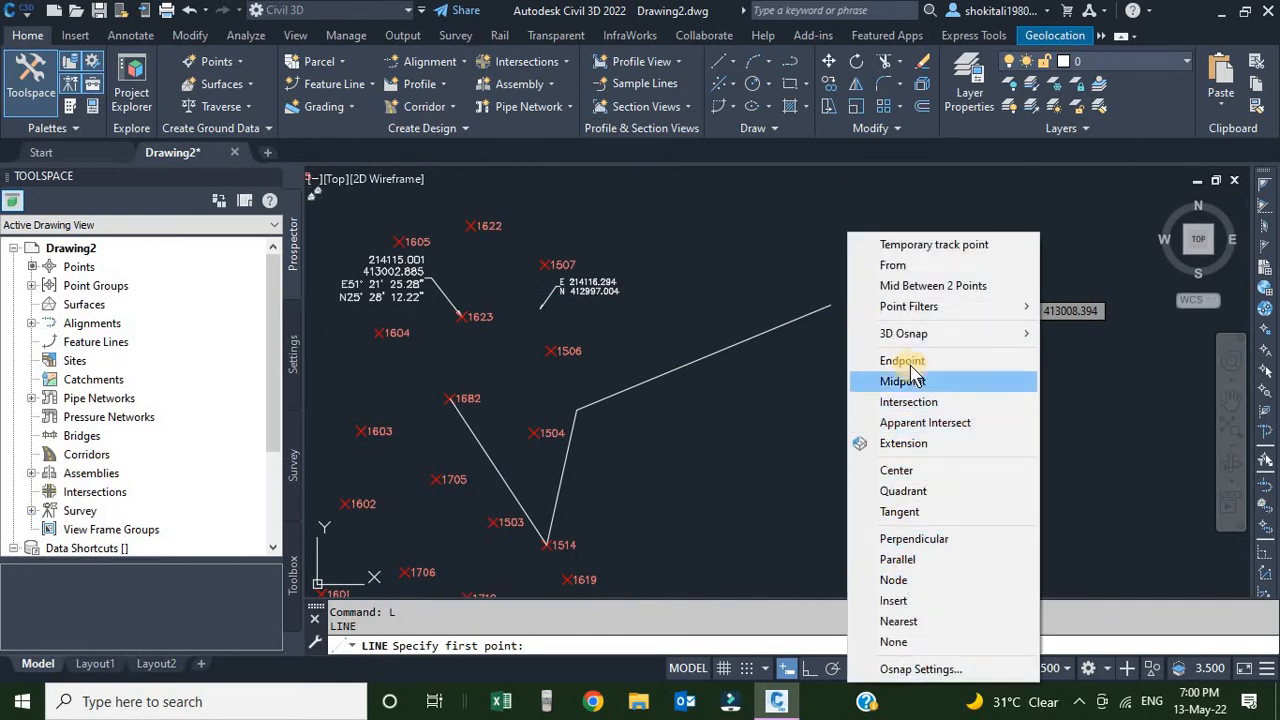
{"action": "left_click", "coordinate": [903, 361]}
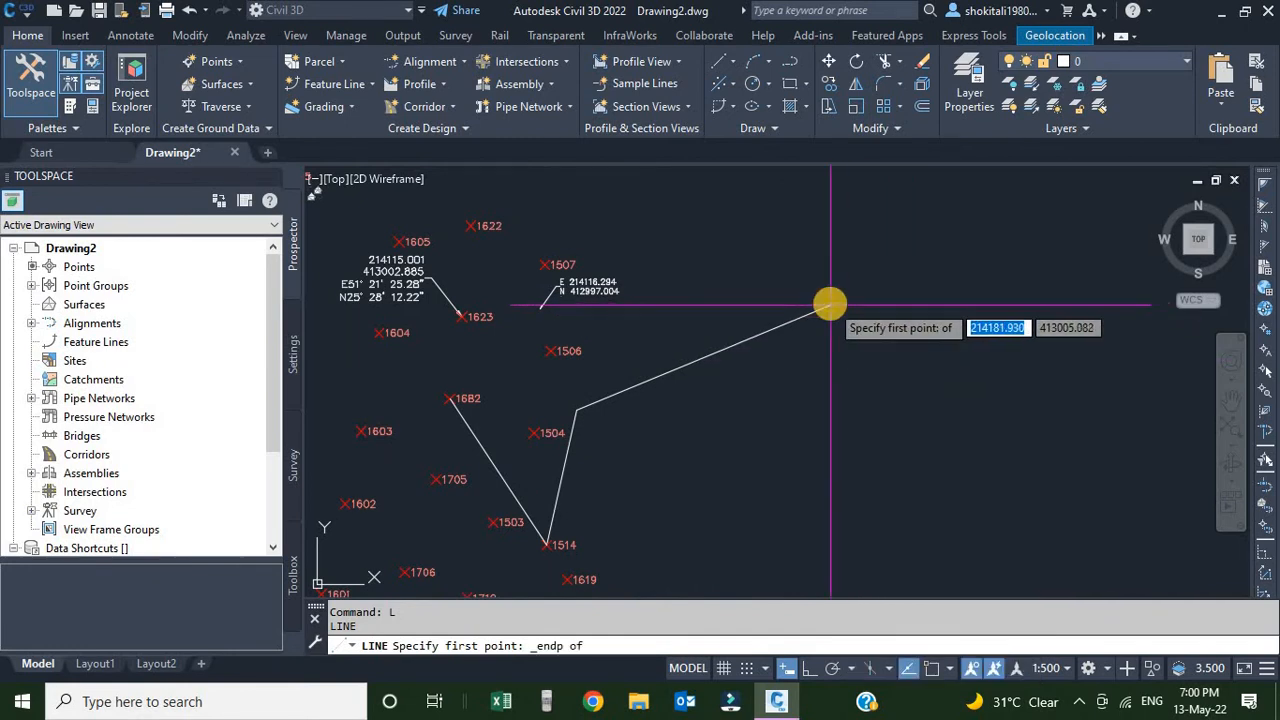
{"action": "left_click", "coordinate": [829, 304]}
{"action": "middle_click_drag", "start_coordinate": [886, 249], "coordinate": [930, 279]}
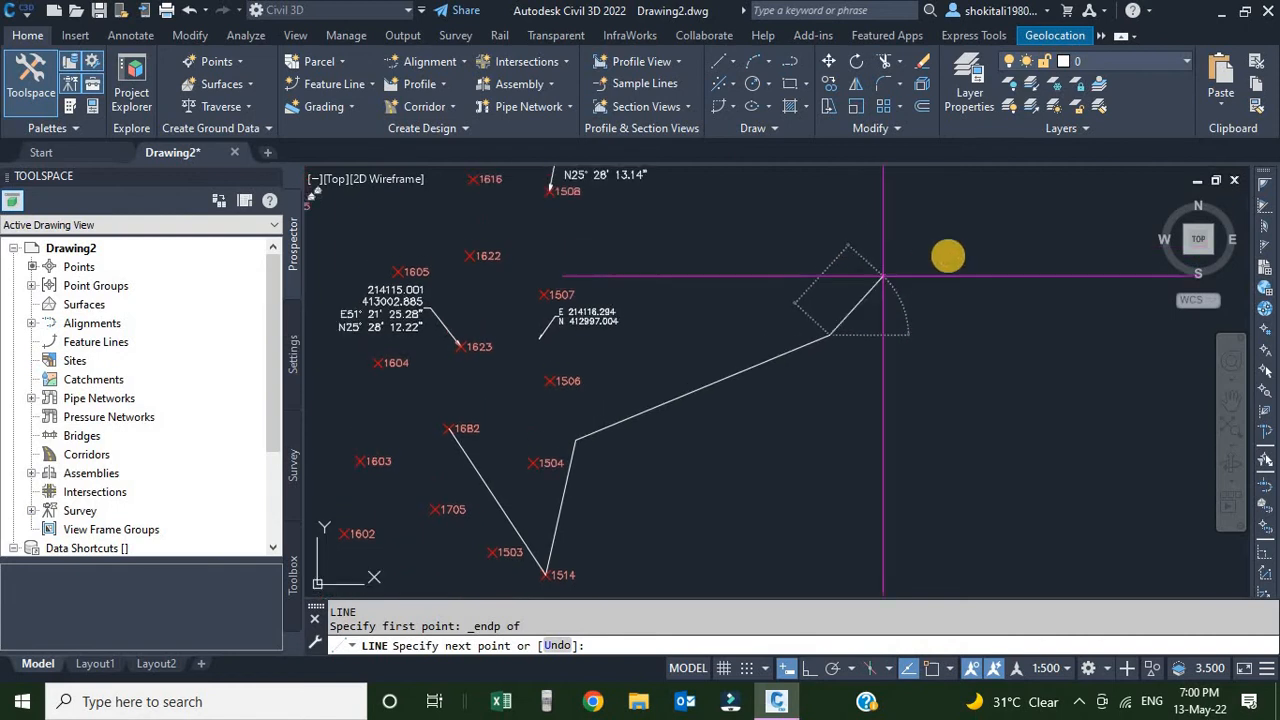
Draw the next segment with the Bearing Distance transparent command, using quadrant 2 (SE), bearing 45 and distance 40
{"action": "left_click", "coordinate": [1265, 207]}
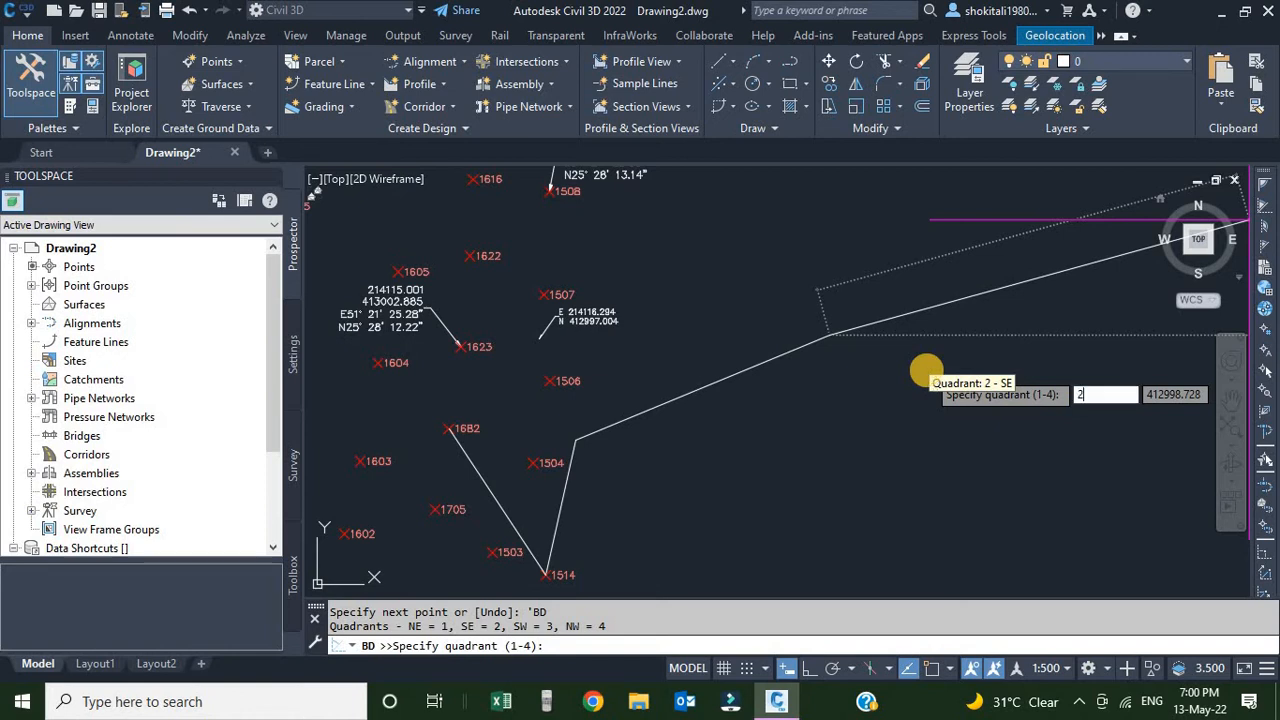
{"action": "key", "text": "Return"}
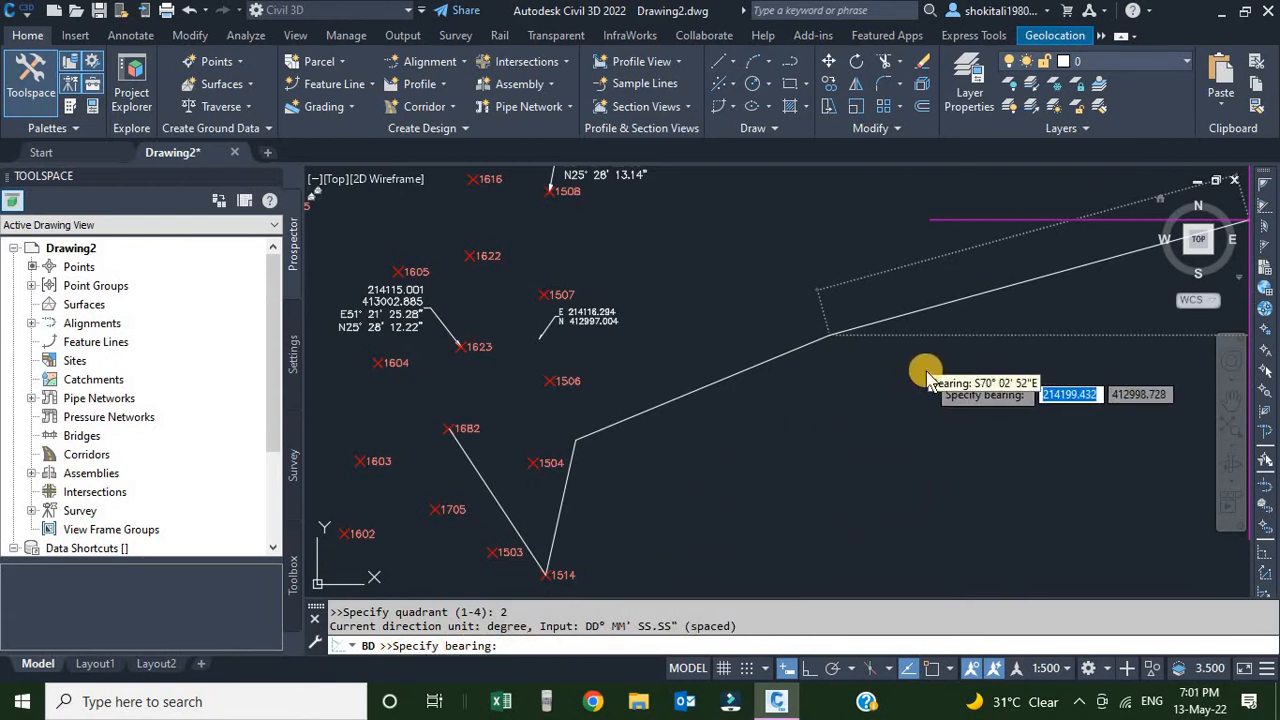
{"action": "type", "text": "45"}
{"action": "key", "text": "Return"}
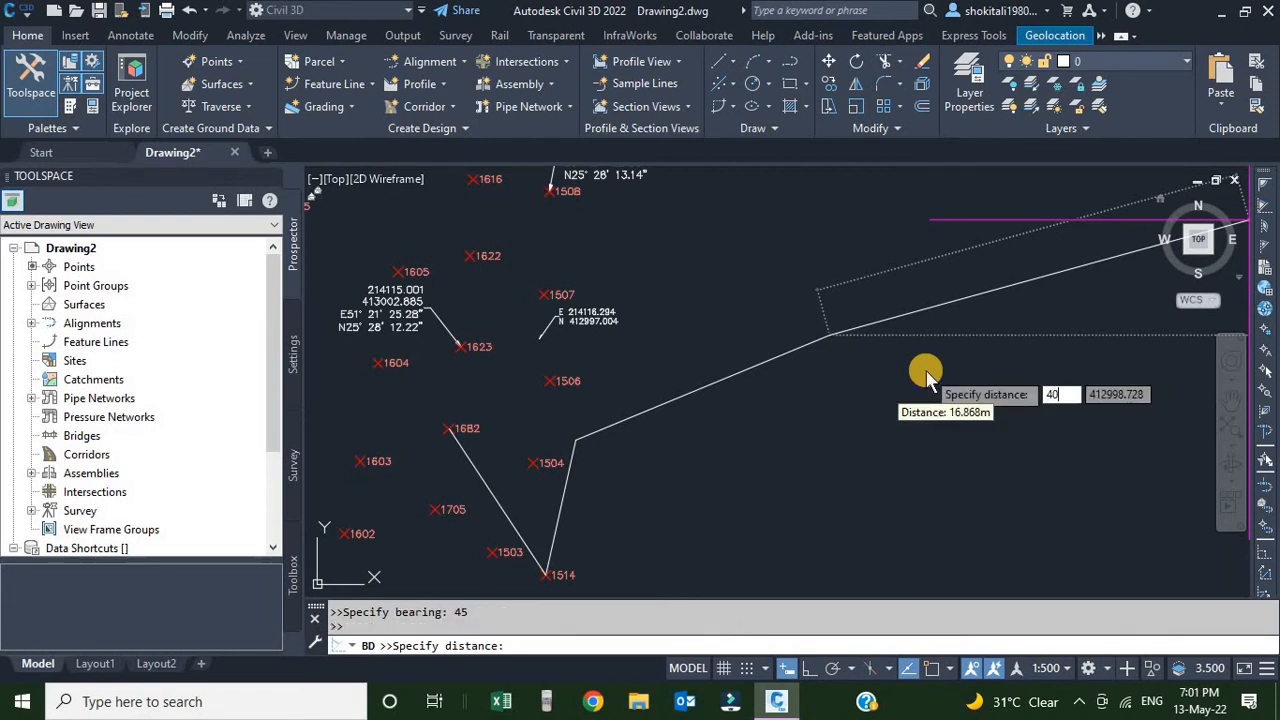
{"action": "key", "text": "Return"}
{"action": "left_click", "coordinate": [925, 371]}
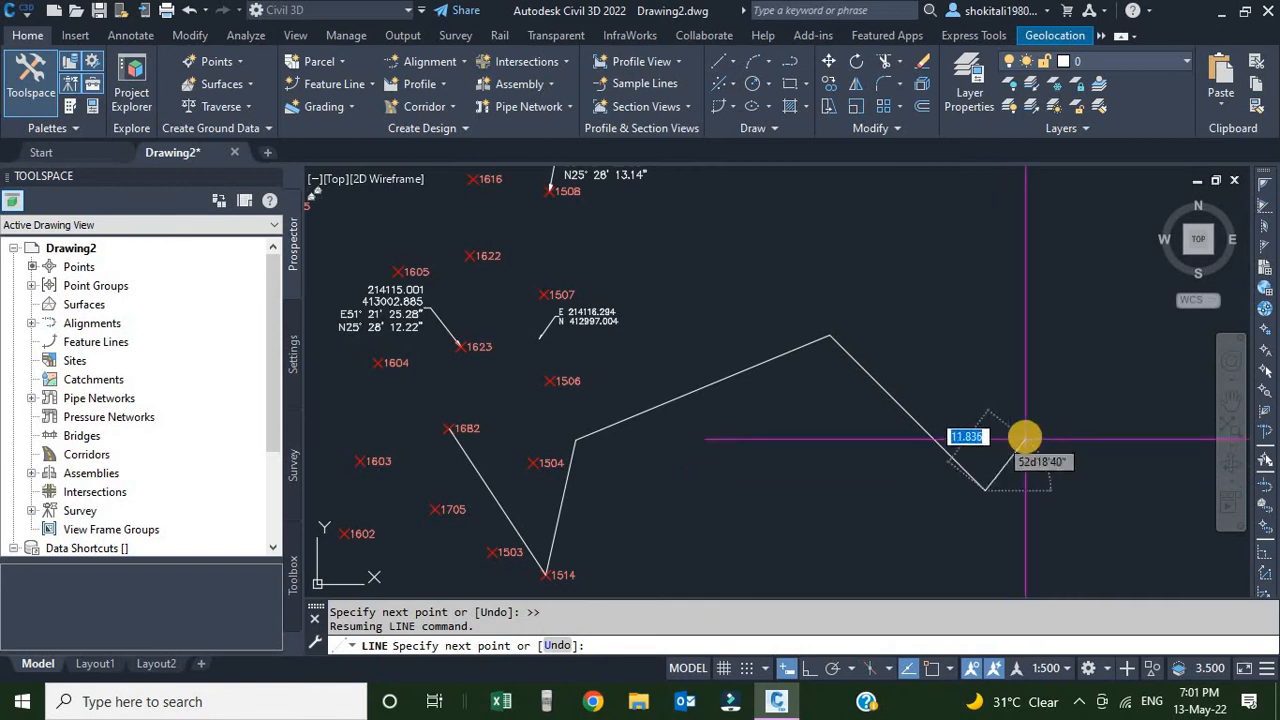
Add another Bearing Distance segment in quadrant 1 (NE) with bearing 20 and distance 44, and end the line command
{"action": "scroll", "coordinate": [1035, 441], "scroll_direction": "down", "scroll_amount": 2}
{"action": "middle_click_drag", "start_coordinate": [1035, 441], "coordinate": [839, 432]}
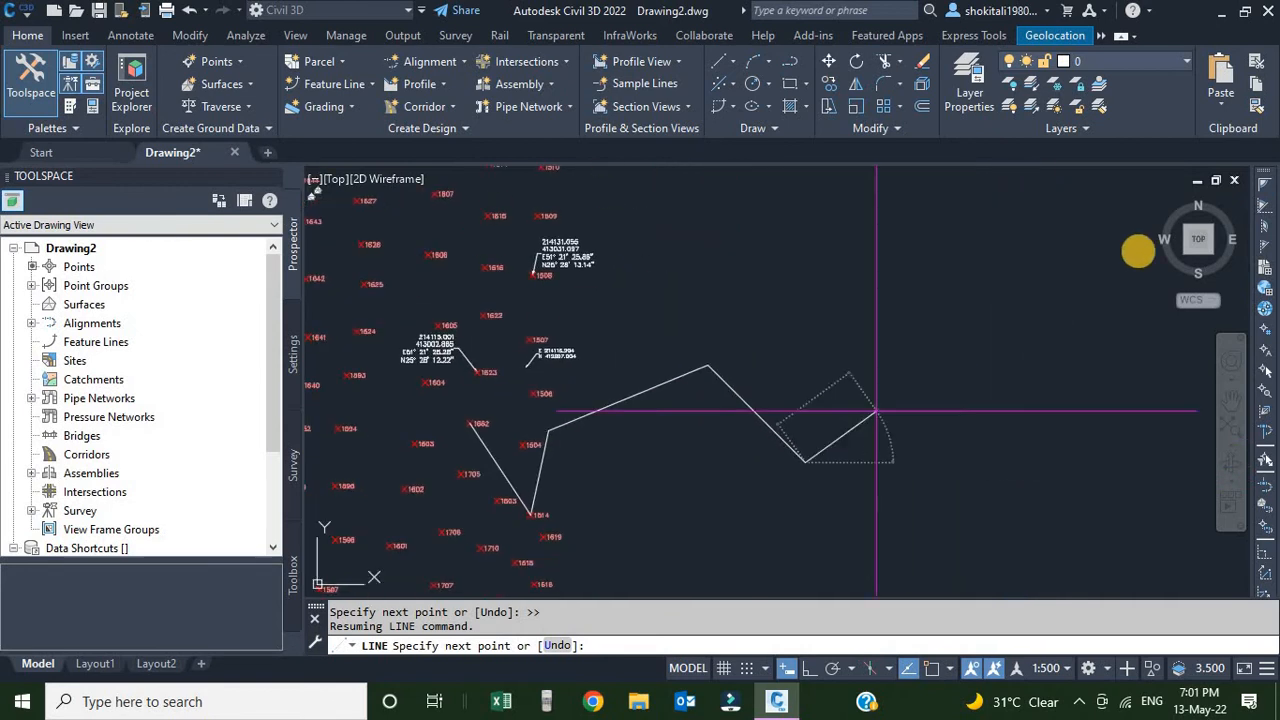
{"action": "left_click", "coordinate": [1264, 208]}
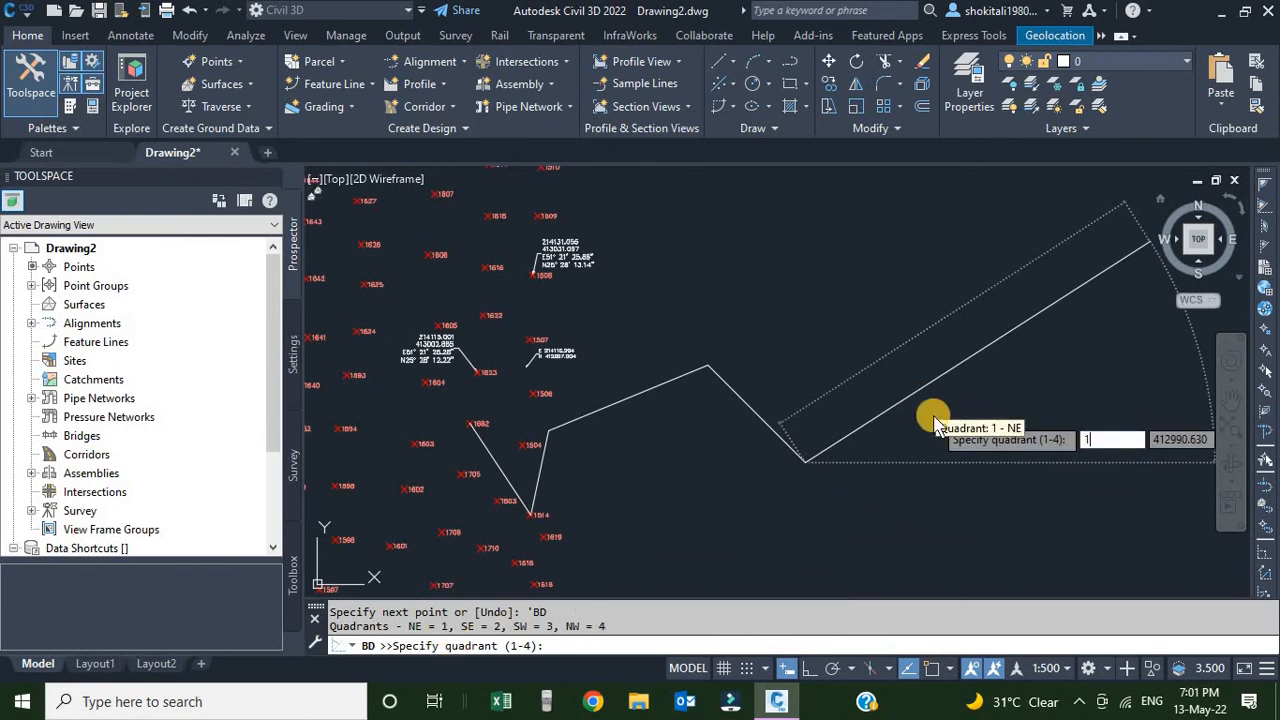
{"action": "key", "text": "Return"}
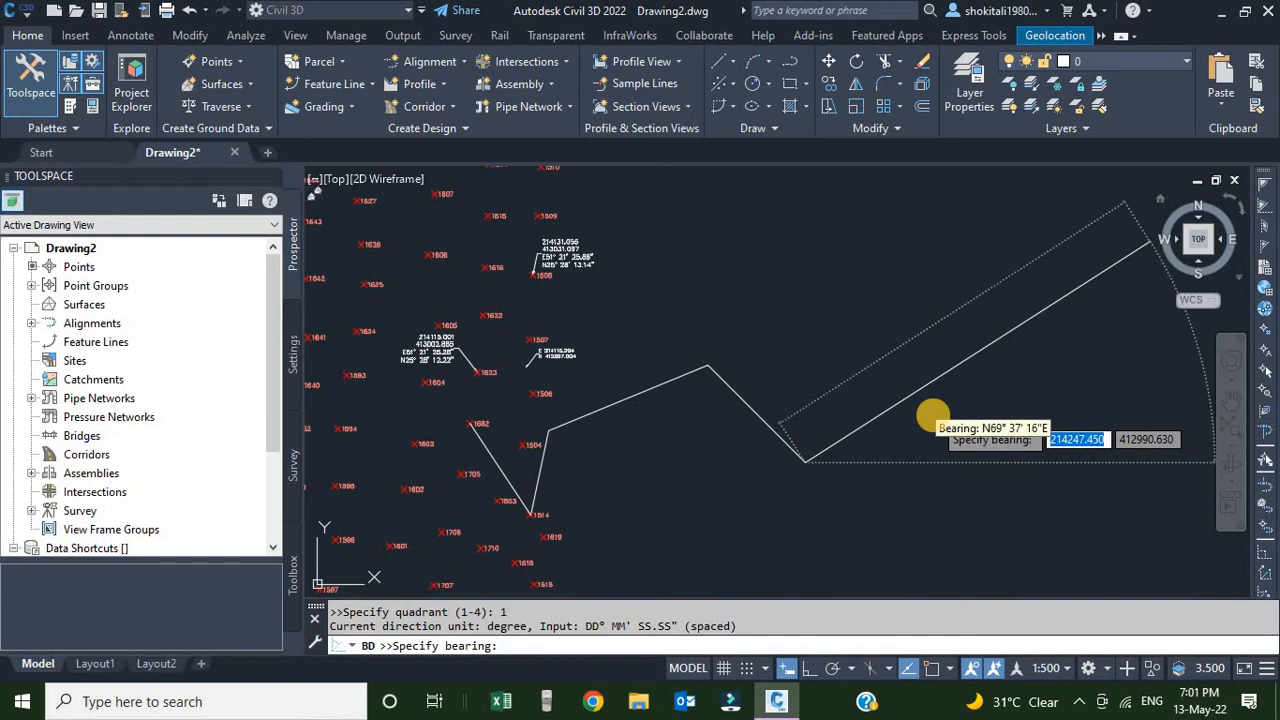
{"action": "type", "text": "20"}
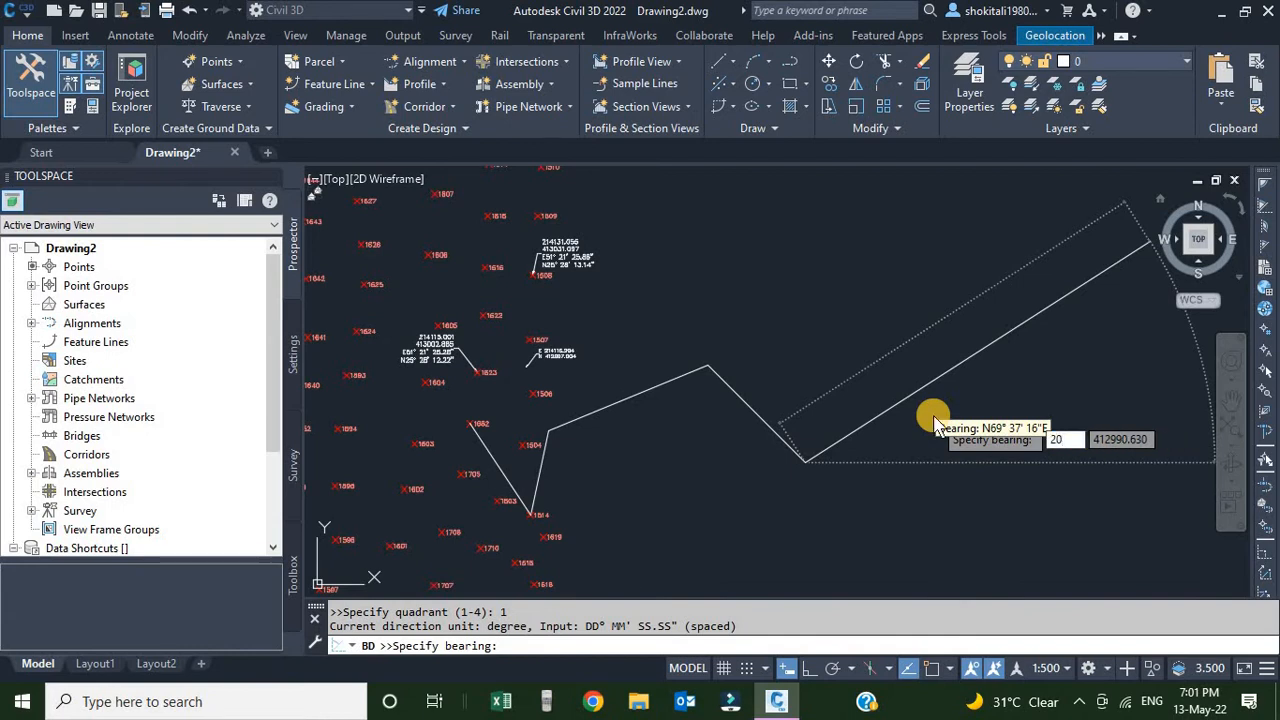
{"action": "key", "text": "Return"}
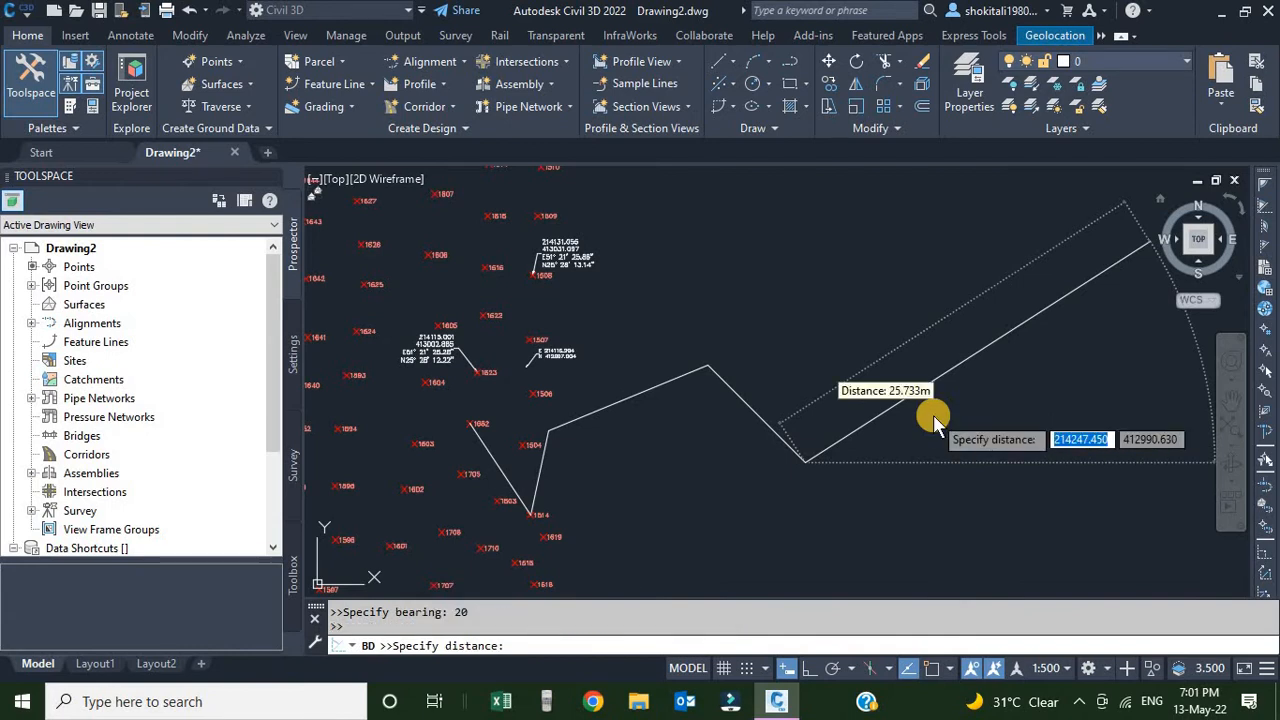
{"action": "type", "text": "44"}
{"action": "key", "text": "Return"}
{"action": "key", "text": "Escape"}
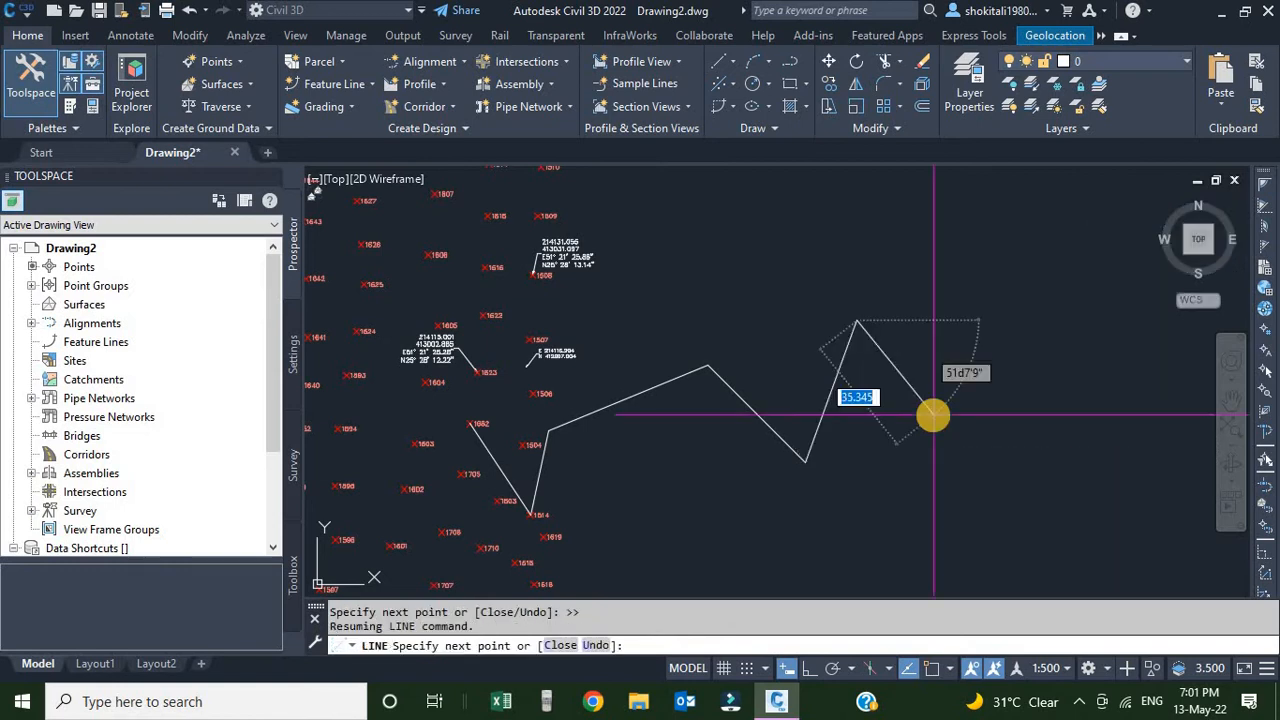
{"action": "scroll", "coordinate": [849, 347], "scroll_direction": "up", "scroll_amount": 2}
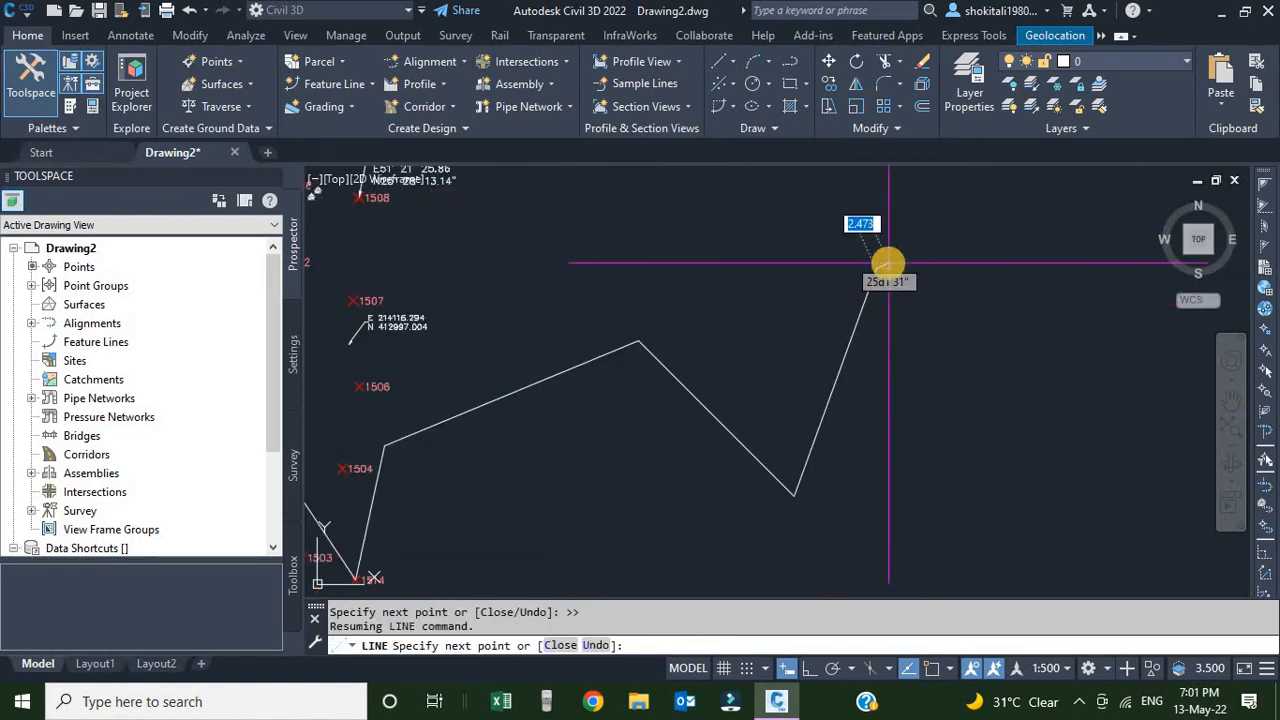
{"action": "left_click", "coordinate": [888, 263]}
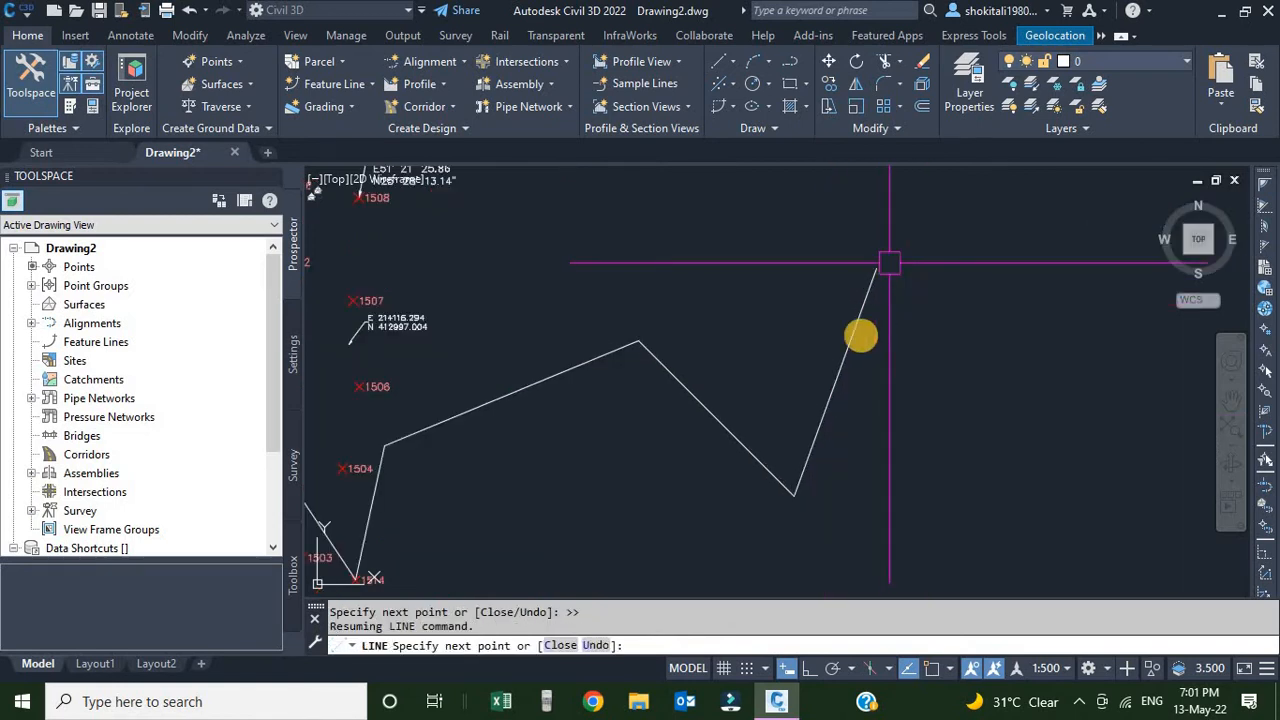
{"action": "scroll", "coordinate": [863, 337], "scroll_direction": "down", "scroll_amount": 2}
{"action": "key", "text": "Escape"}
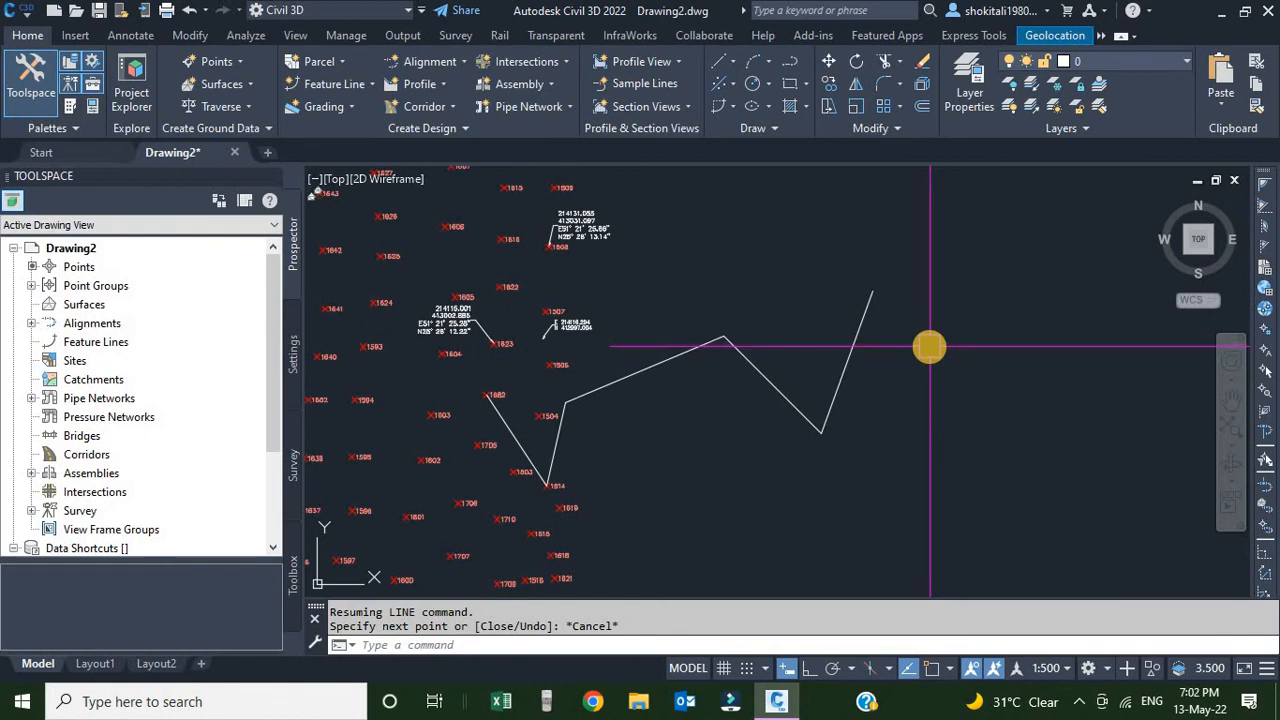
{"action": "middle_click_drag", "start_coordinate": [968, 337], "coordinate": [934, 345]}
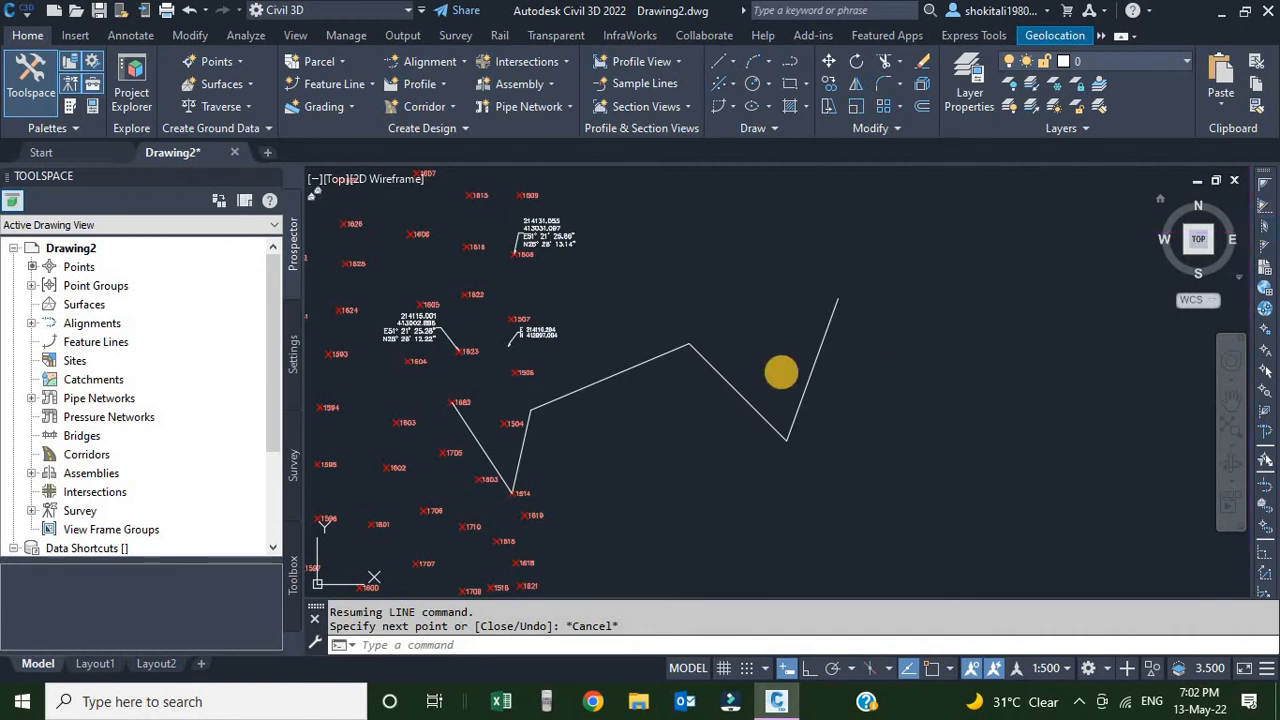
{"action": "left_click", "coordinate": [1266, 224]}
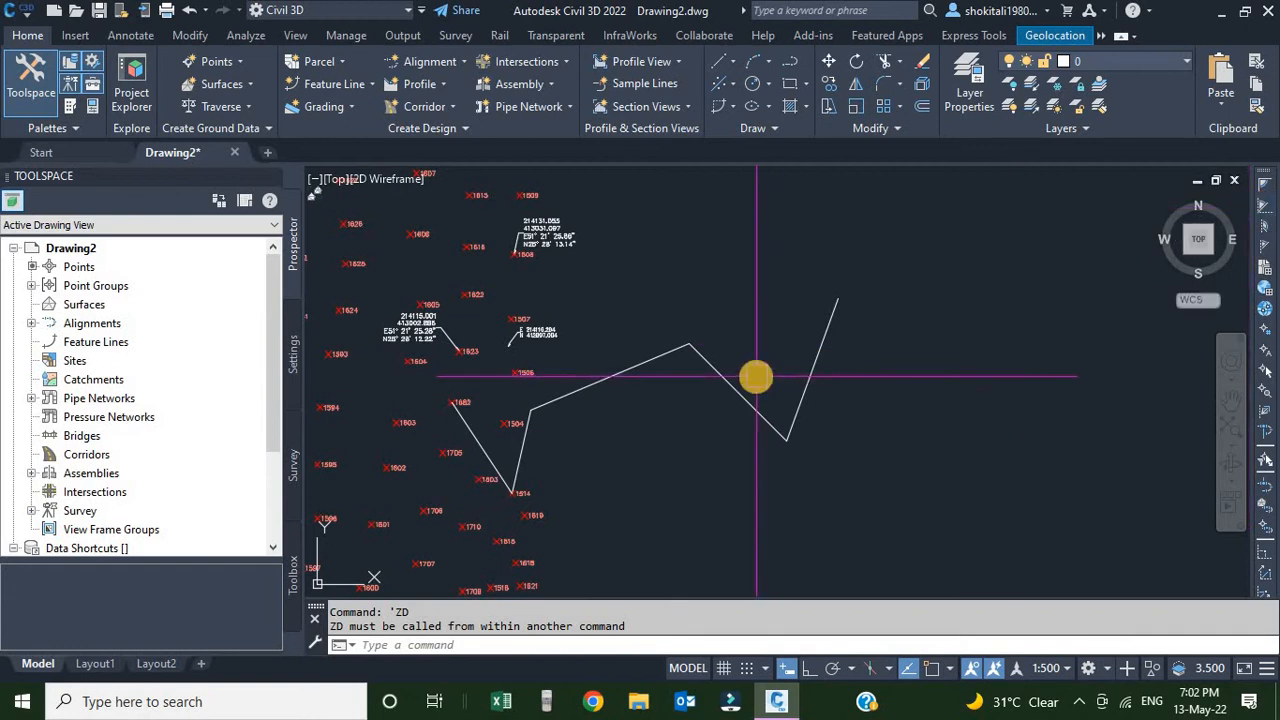
{"action": "left_click", "coordinate": [734, 63]}
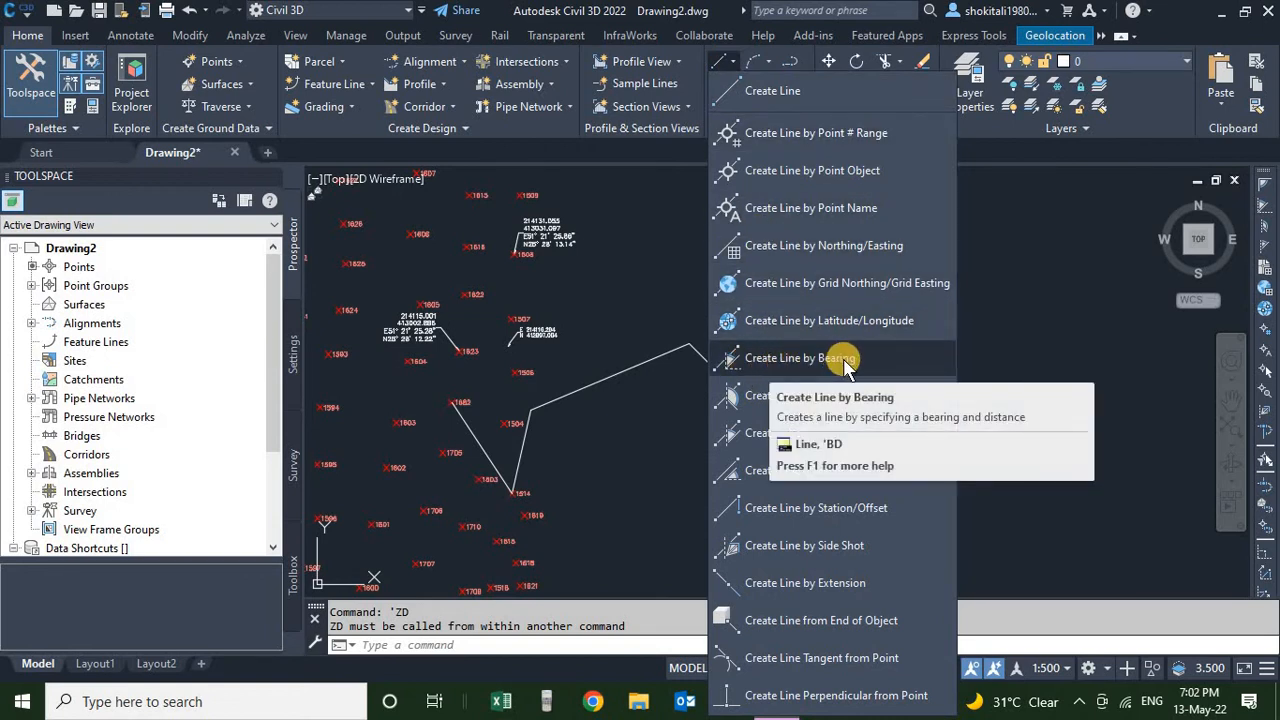
{"action": "left_click", "coordinate": [785, 366]}
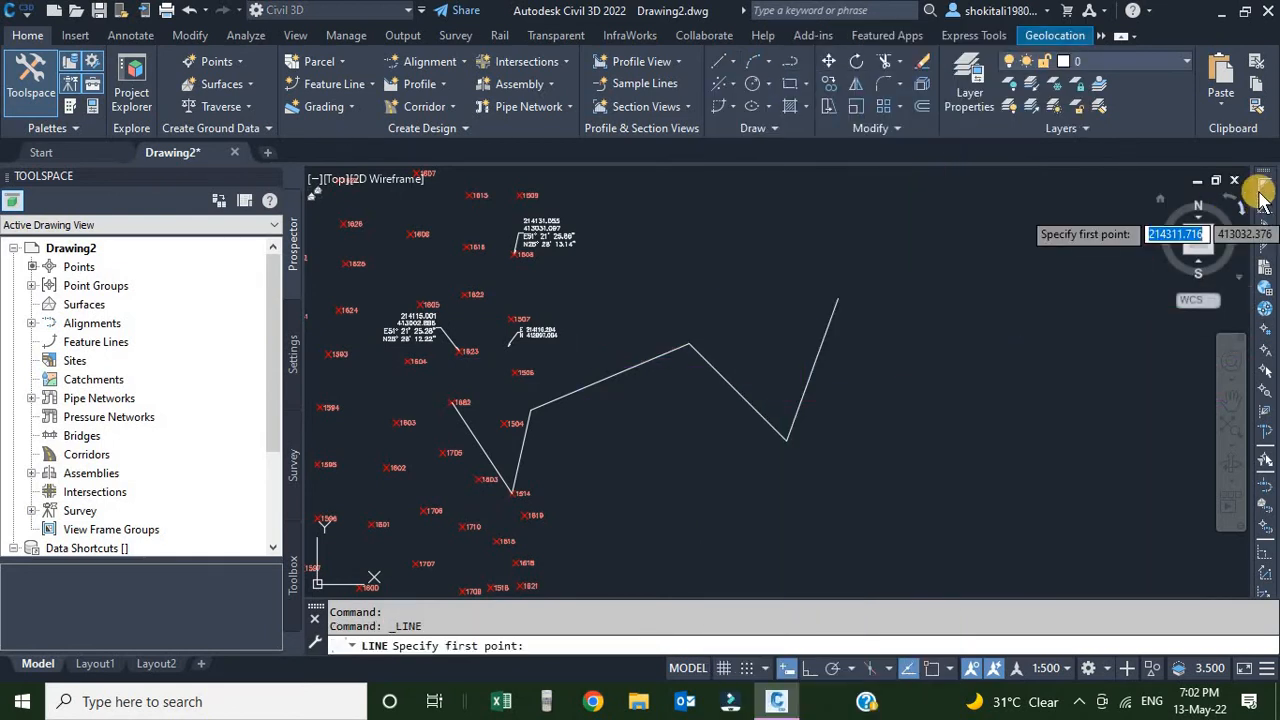
{"action": "key", "text": "Escape"}
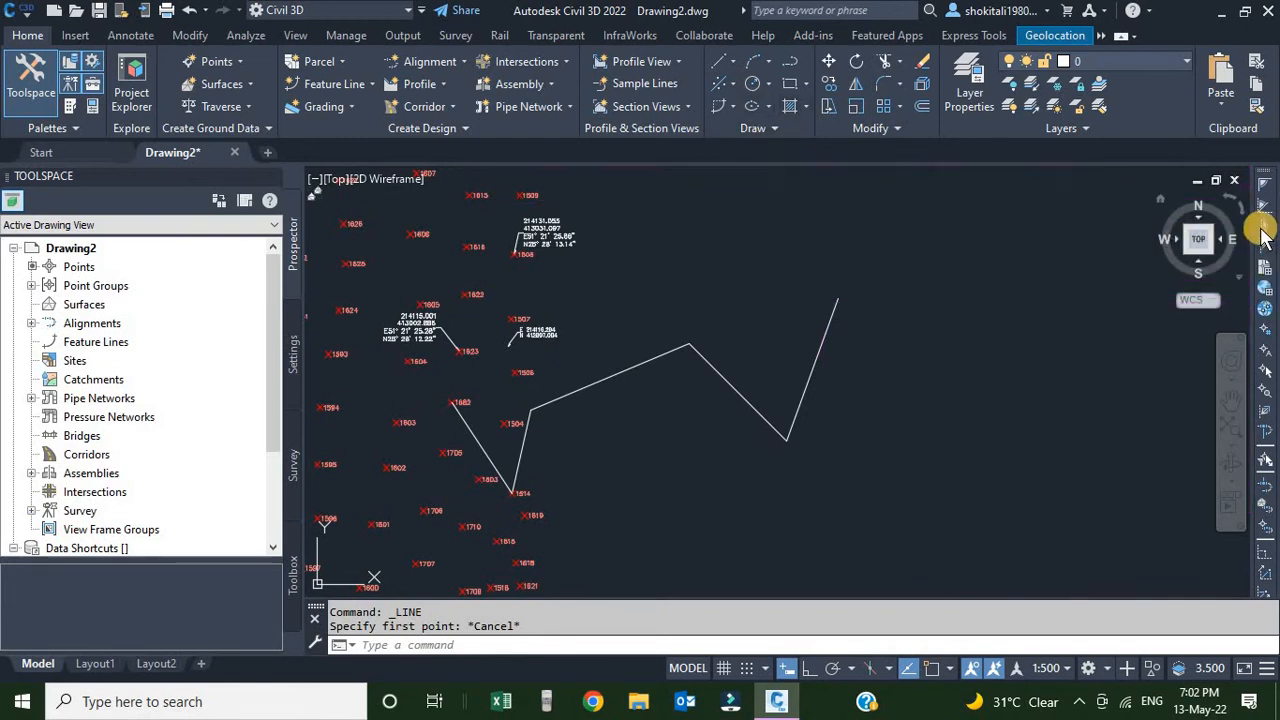
Start a line by azimuth at the free end of the last drawn segment, using a one-time Endpoint snap
{"action": "left_click", "coordinate": [731, 61]}
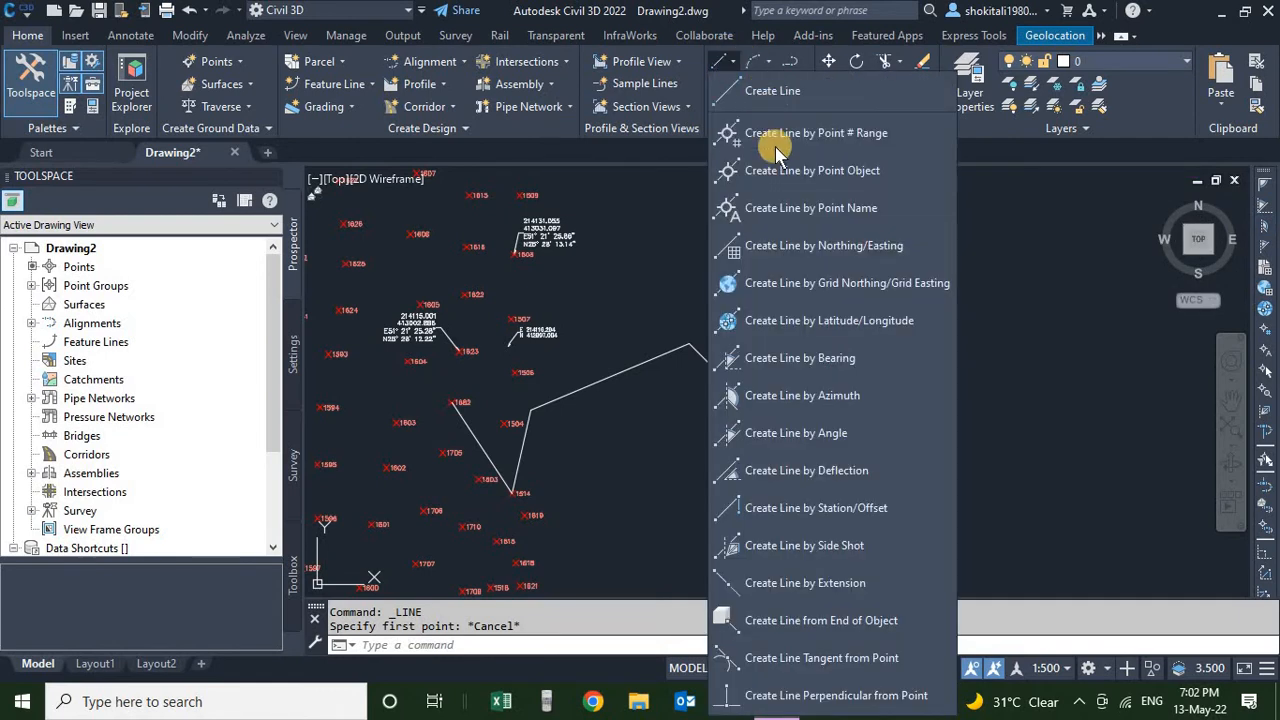
{"action": "left_click", "coordinate": [831, 398]}
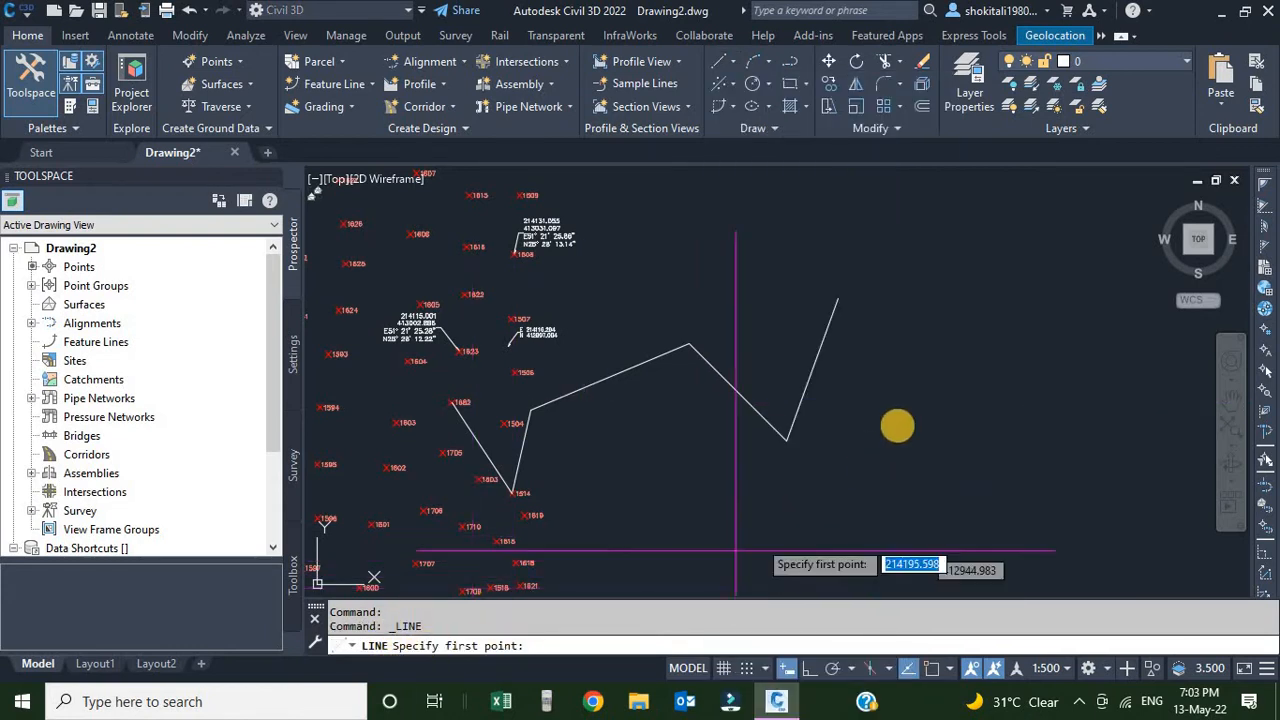
{"action": "right_click", "coordinate": [902, 320], "text": "shift"}
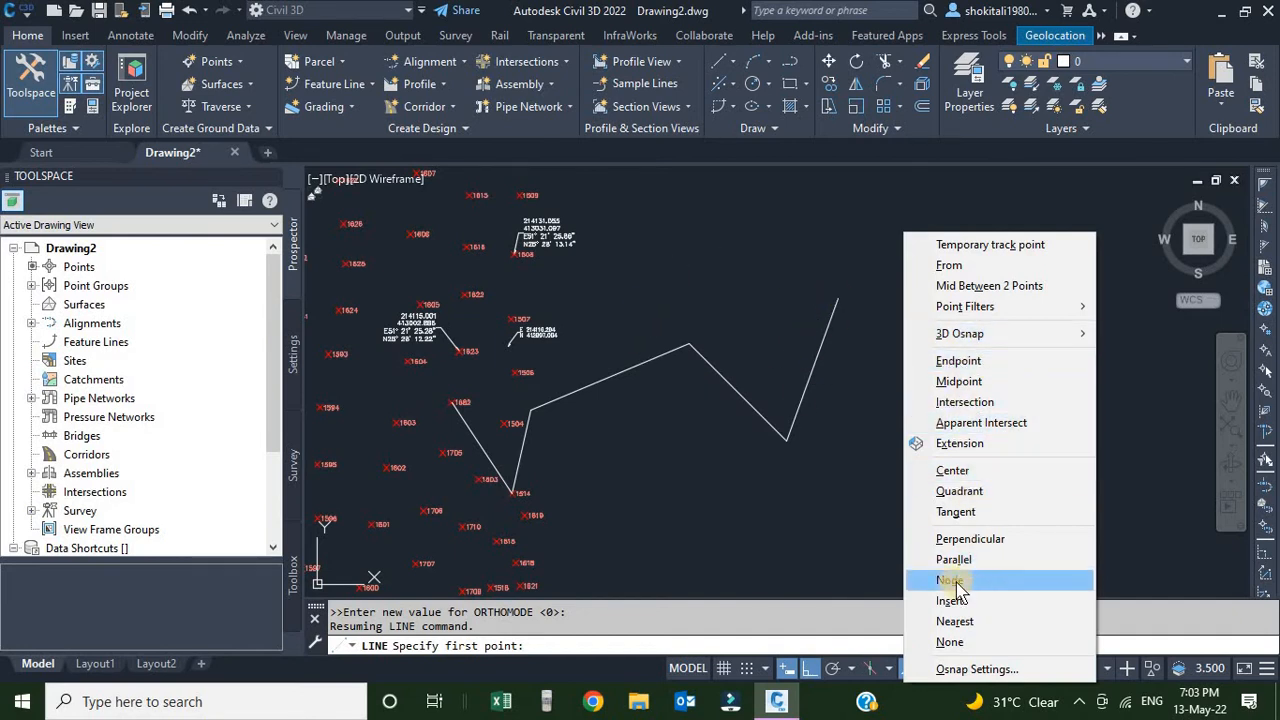
{"action": "left_click", "coordinate": [958, 361]}
{"action": "left_click", "coordinate": [835, 298]}
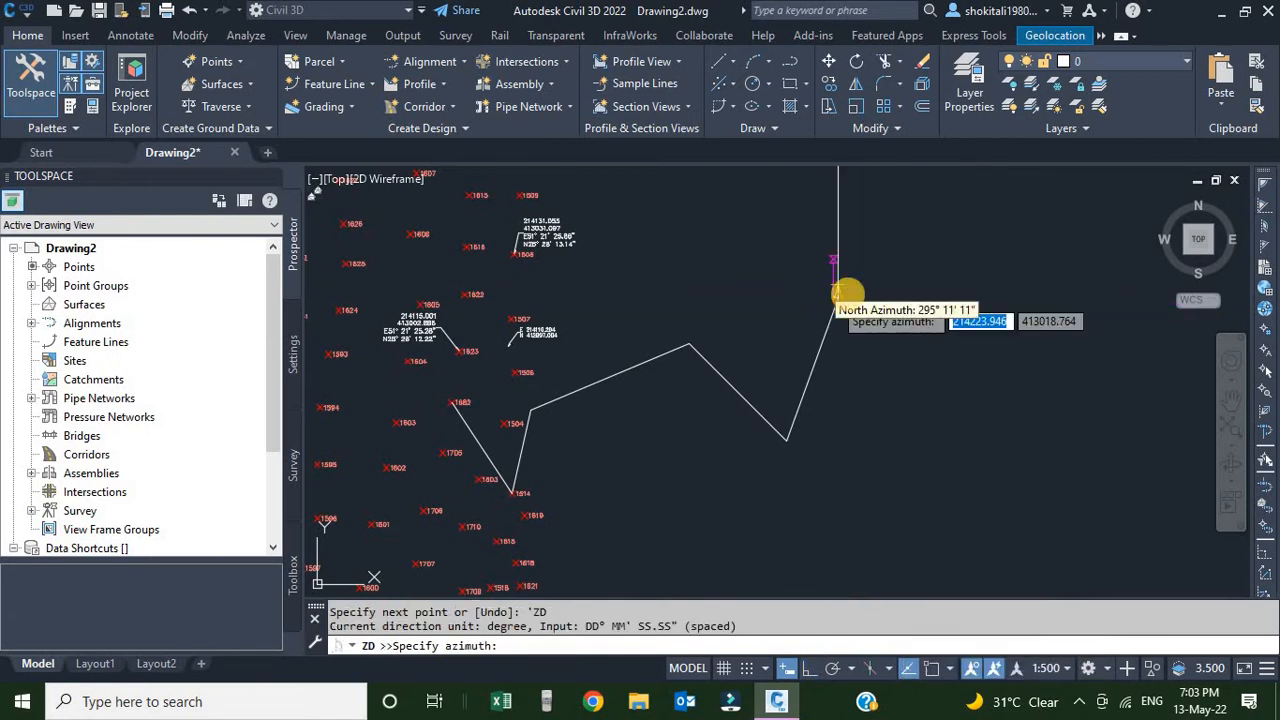
Set the new segment's azimuth to 100d25'55"
{"action": "scroll", "coordinate": [900, 300], "scroll_direction": "down", "scroll_amount": 4}
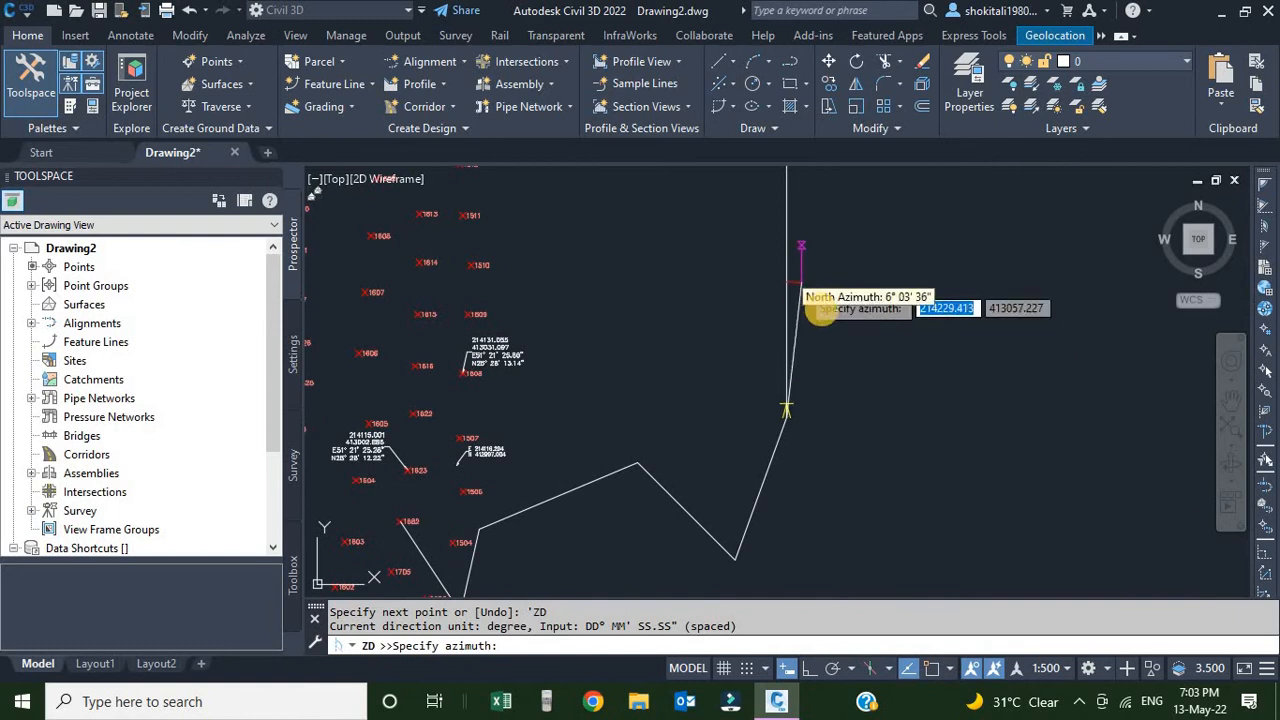
{"action": "middle_click_drag", "start_coordinate": [806, 237], "coordinate": [818, 322]}
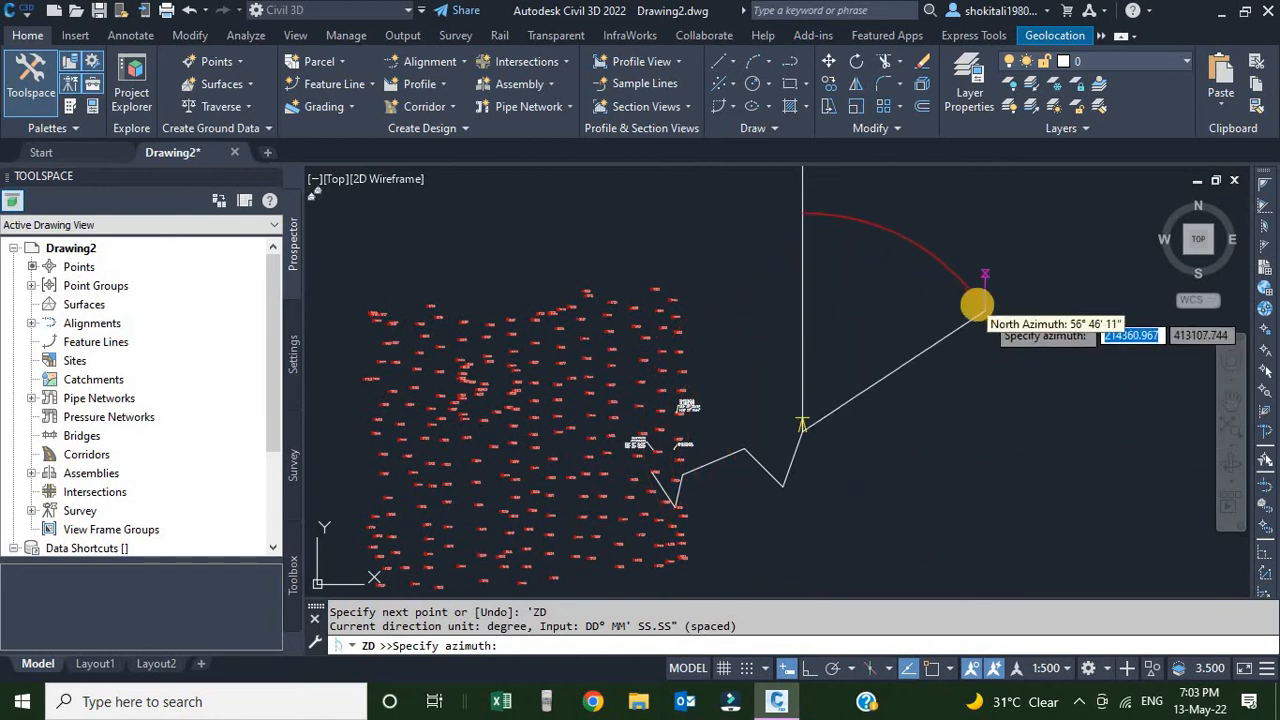
{"action": "middle_click_drag", "start_coordinate": [960, 272], "coordinate": [933, 306]}
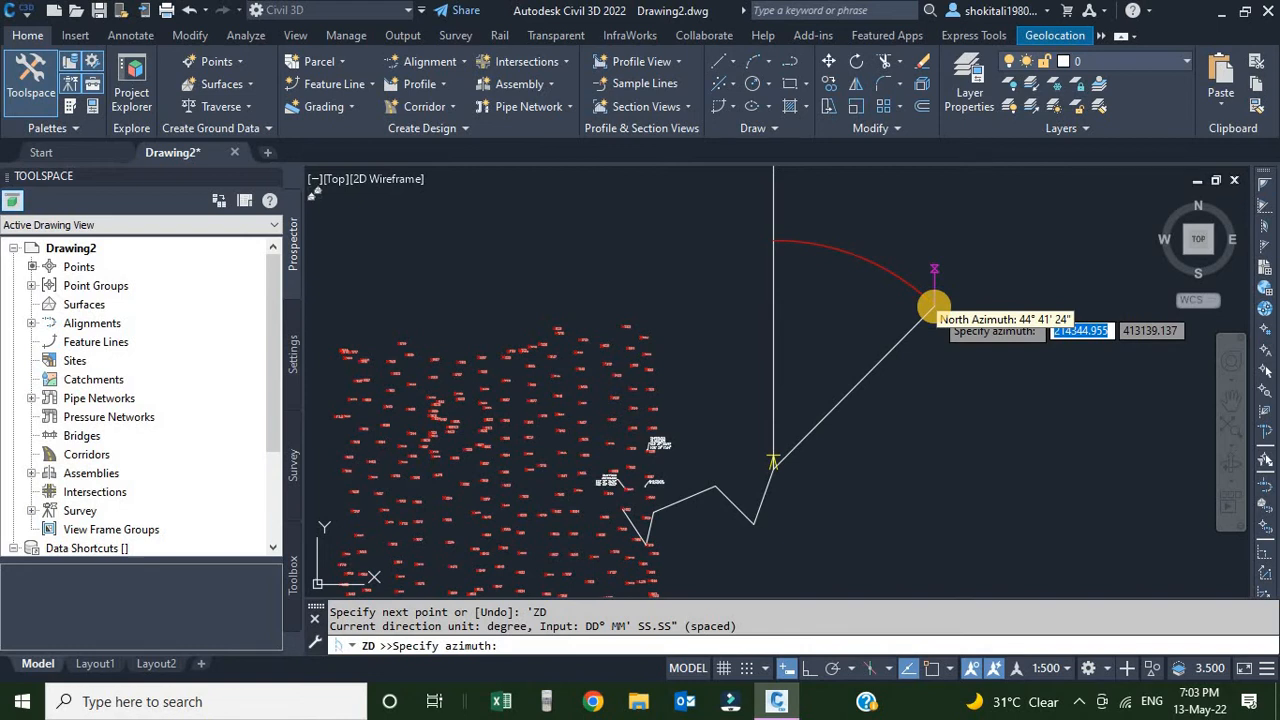
{"action": "type", "text": "100"}
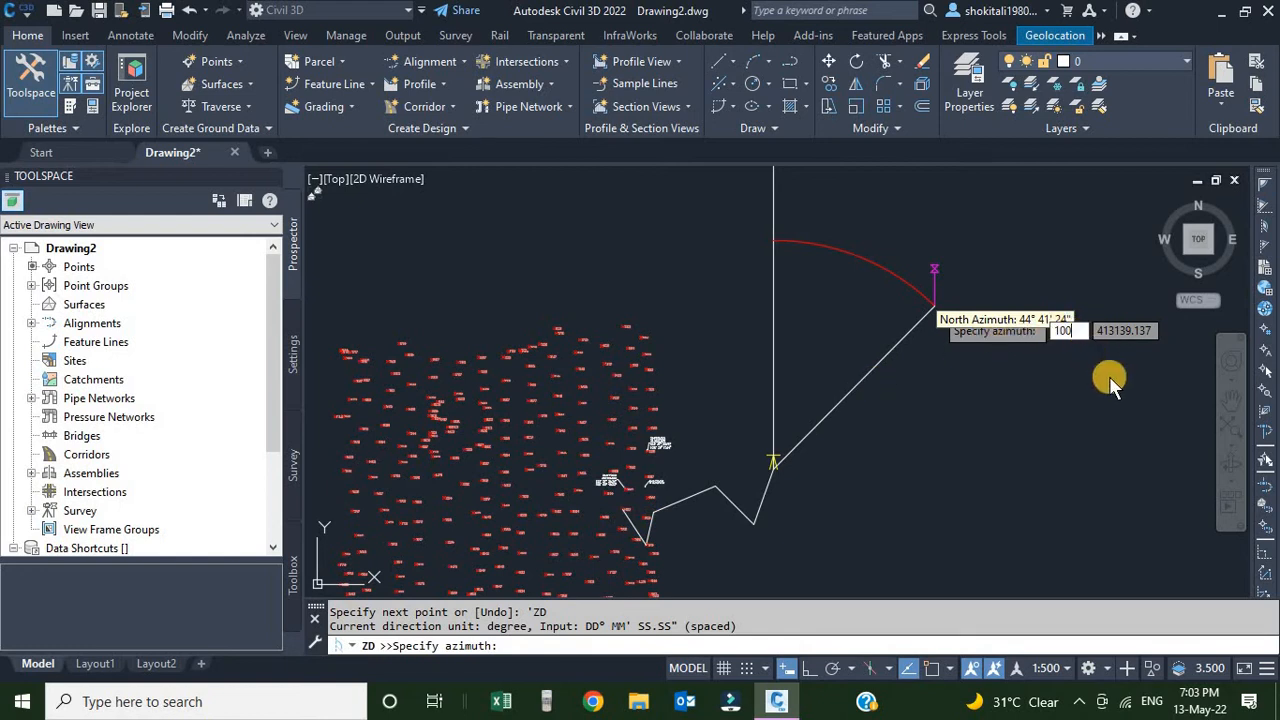
{"action": "type", "text": "d25"}
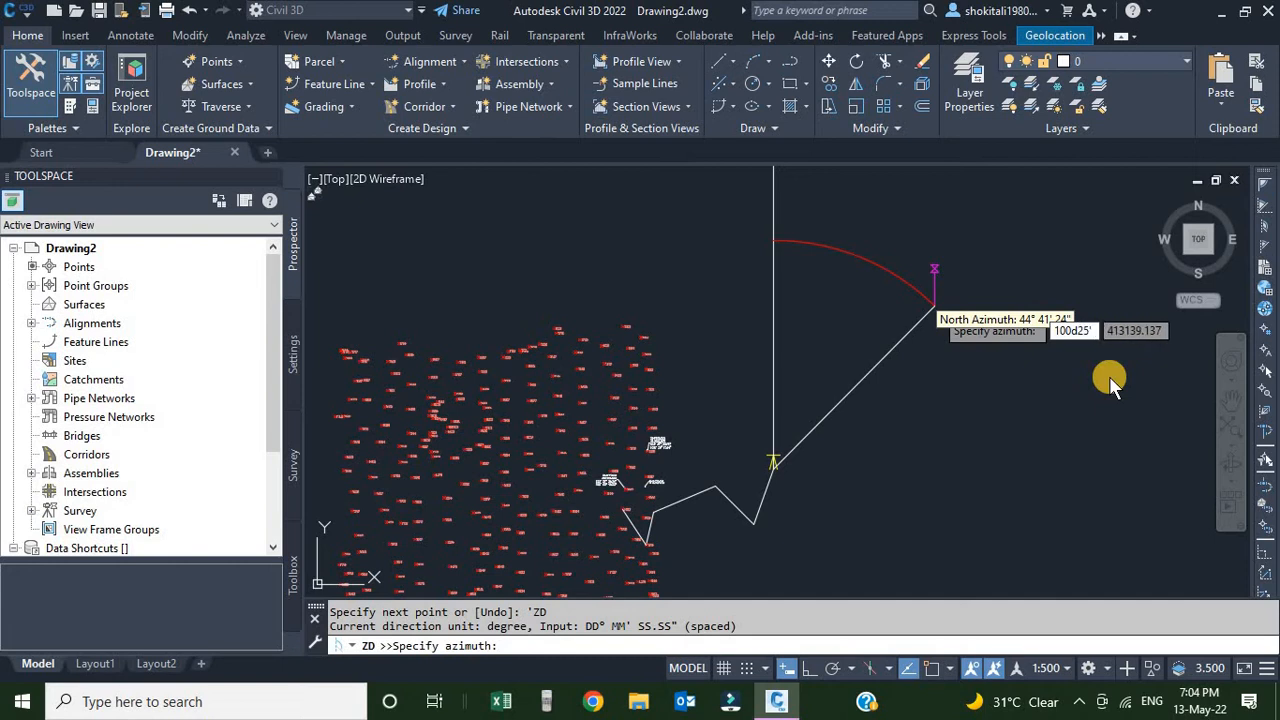
{"action": "type", "text": "'55"}
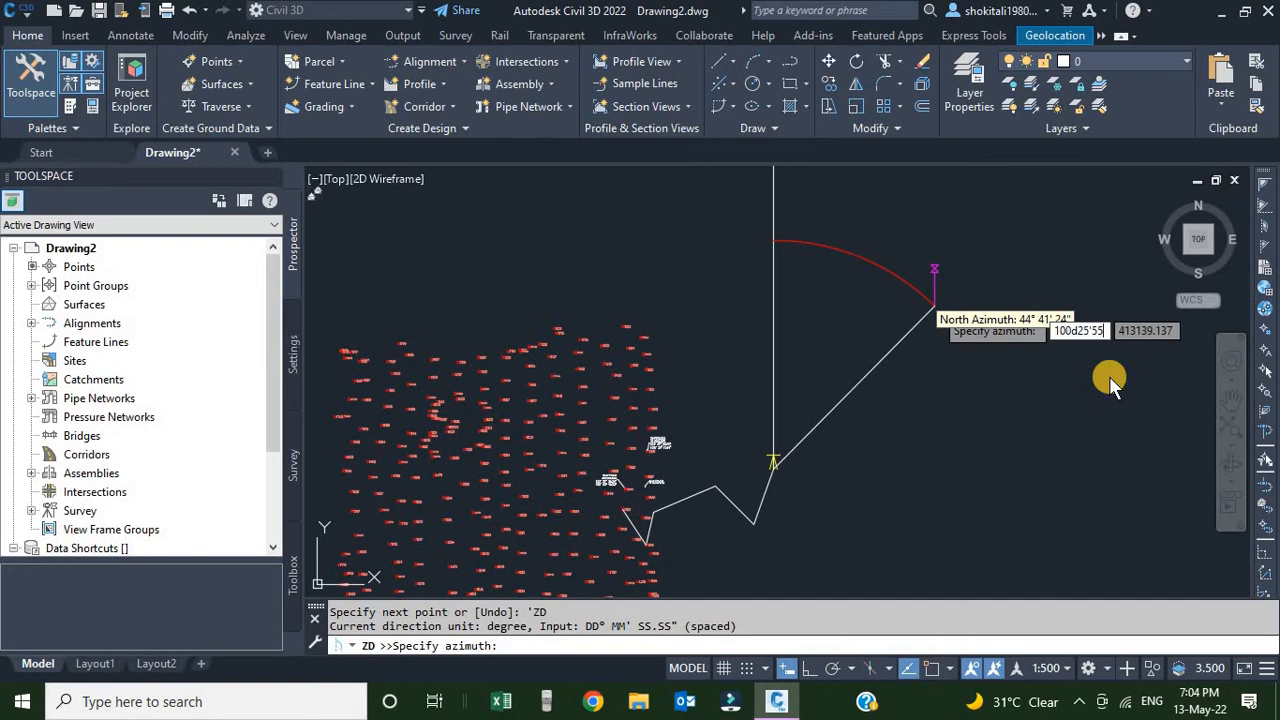
{"action": "type", "text": "\""}
{"action": "key", "text": "Return"}
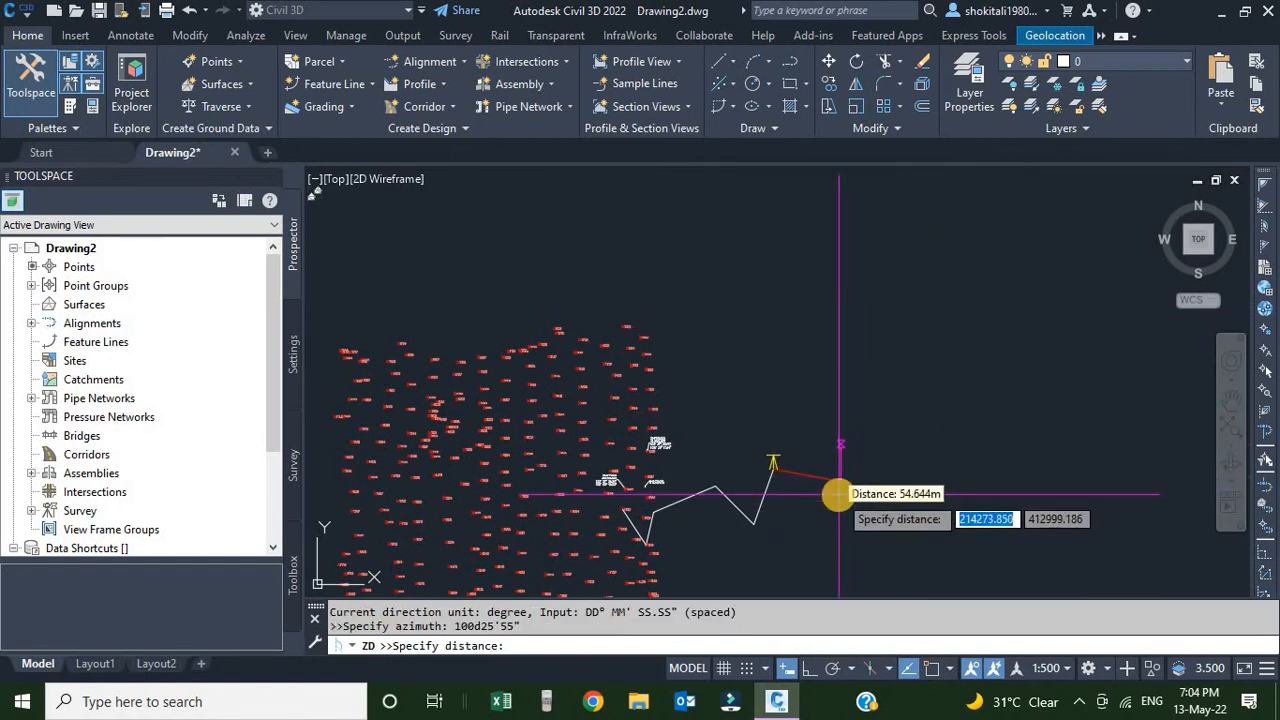
Give the azimuth segment a distance of 65 and exit the azimuth prompt, keeping the line command running
{"action": "scroll", "coordinate": [855, 483], "scroll_direction": "up", "scroll_amount": 3}
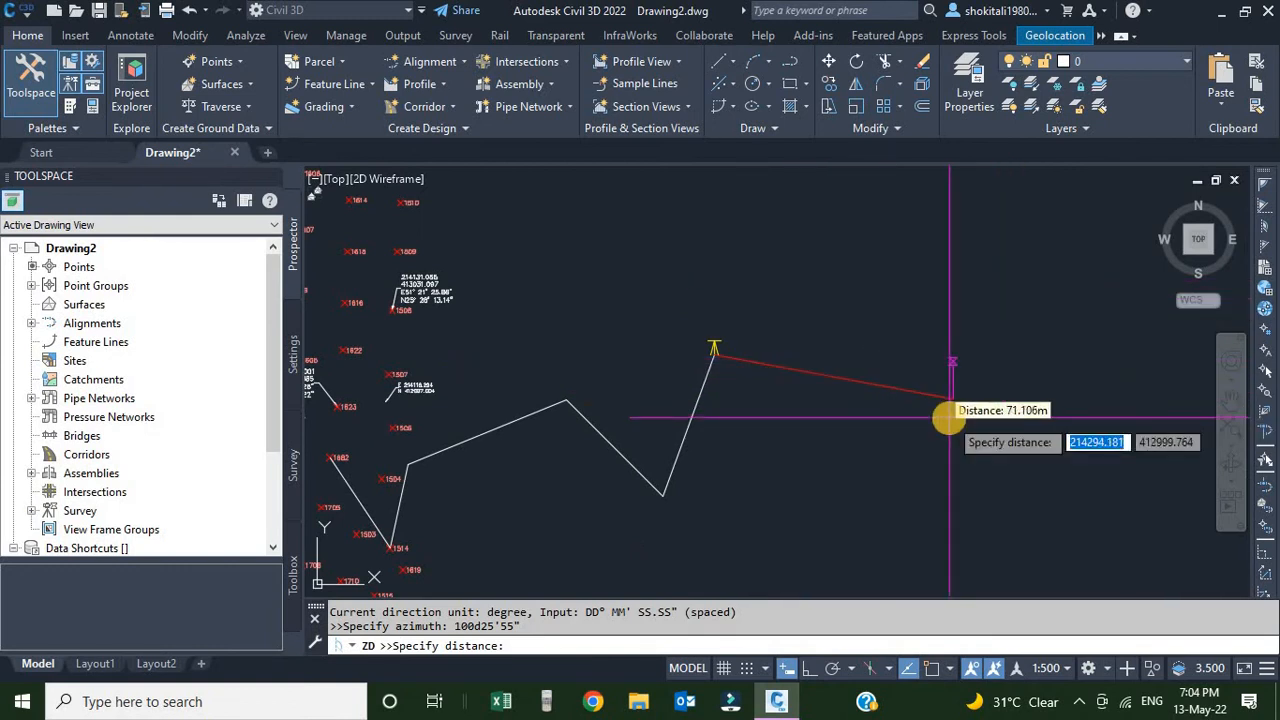
{"action": "type", "text": "65"}
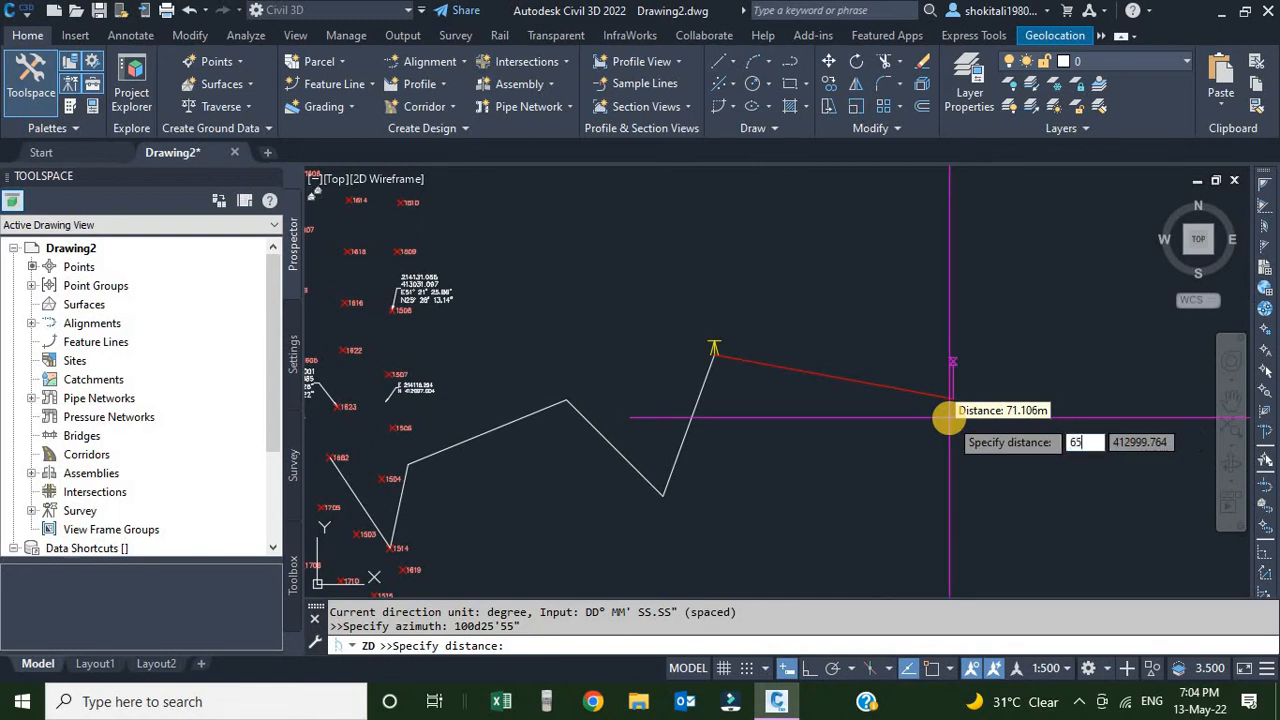
{"action": "key", "text": "Return"}
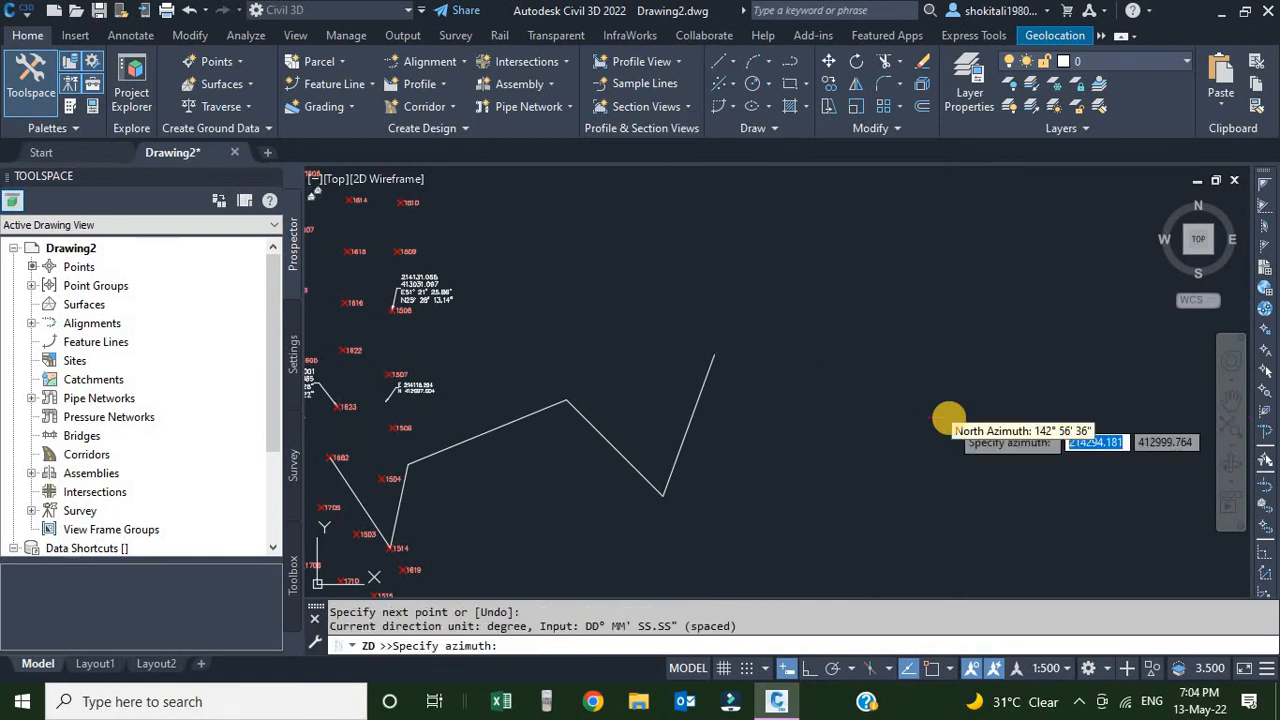
{"action": "key", "text": "Escape"}
{"action": "left_click", "coordinate": [931, 394]}
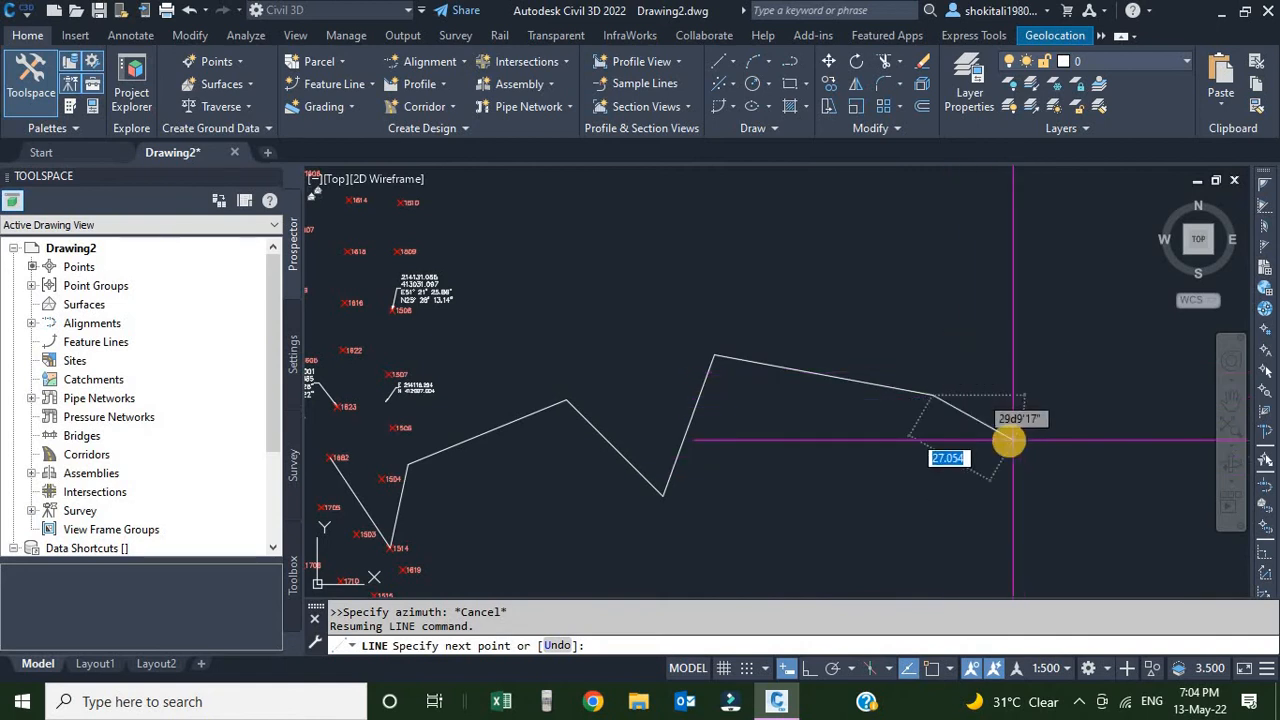
Add another segment with the Azimuth Distance transparent command, using azimuth 50 and distance 45, and end the line command
{"action": "scroll", "coordinate": [880, 423], "scroll_direction": "down", "scroll_amount": 2}
{"action": "scroll", "coordinate": [820, 366], "scroll_direction": "up", "scroll_amount": 4}
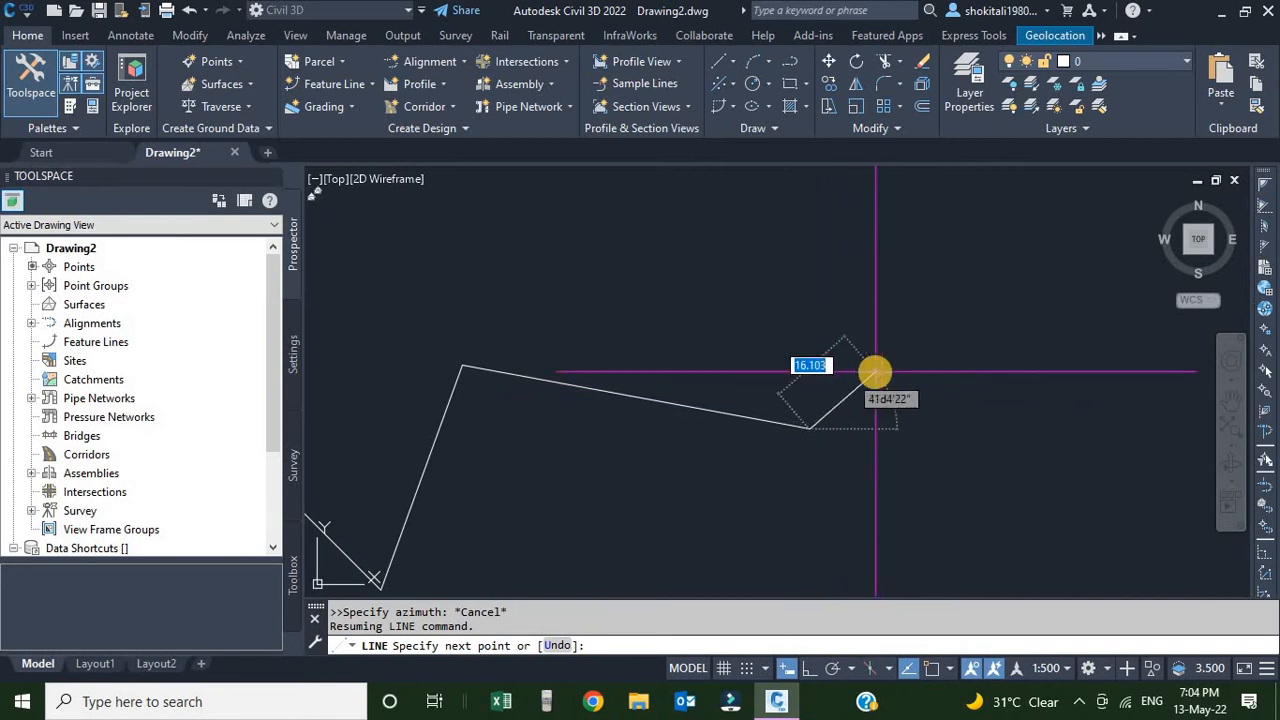
{"action": "left_click", "coordinate": [1264, 226]}
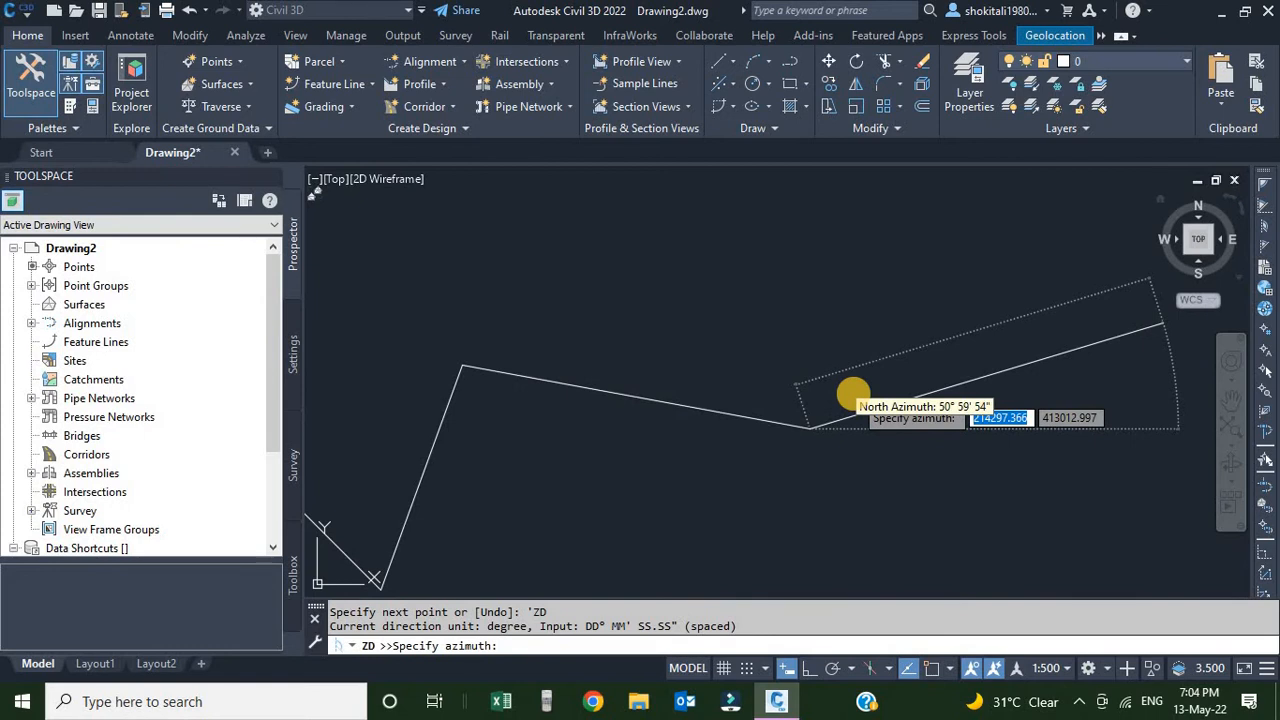
{"action": "type", "text": "50"}
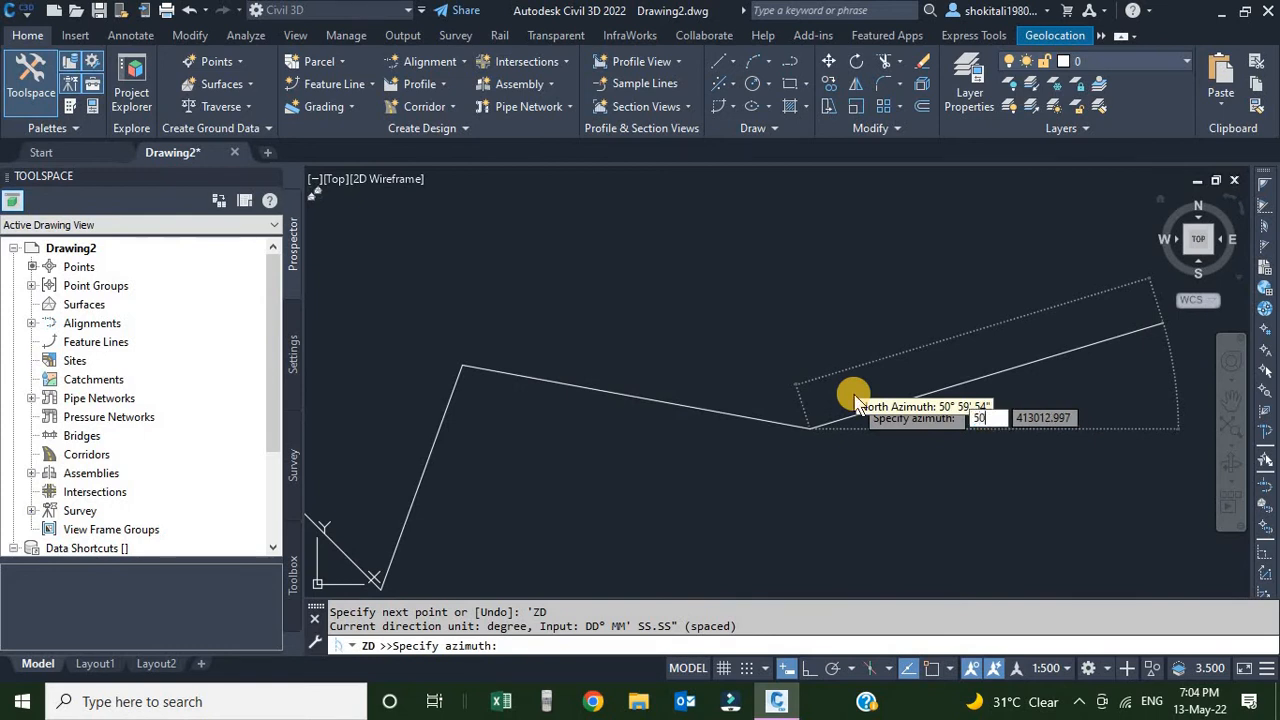
{"action": "key", "text": "Return"}
{"action": "type", "text": "45"}
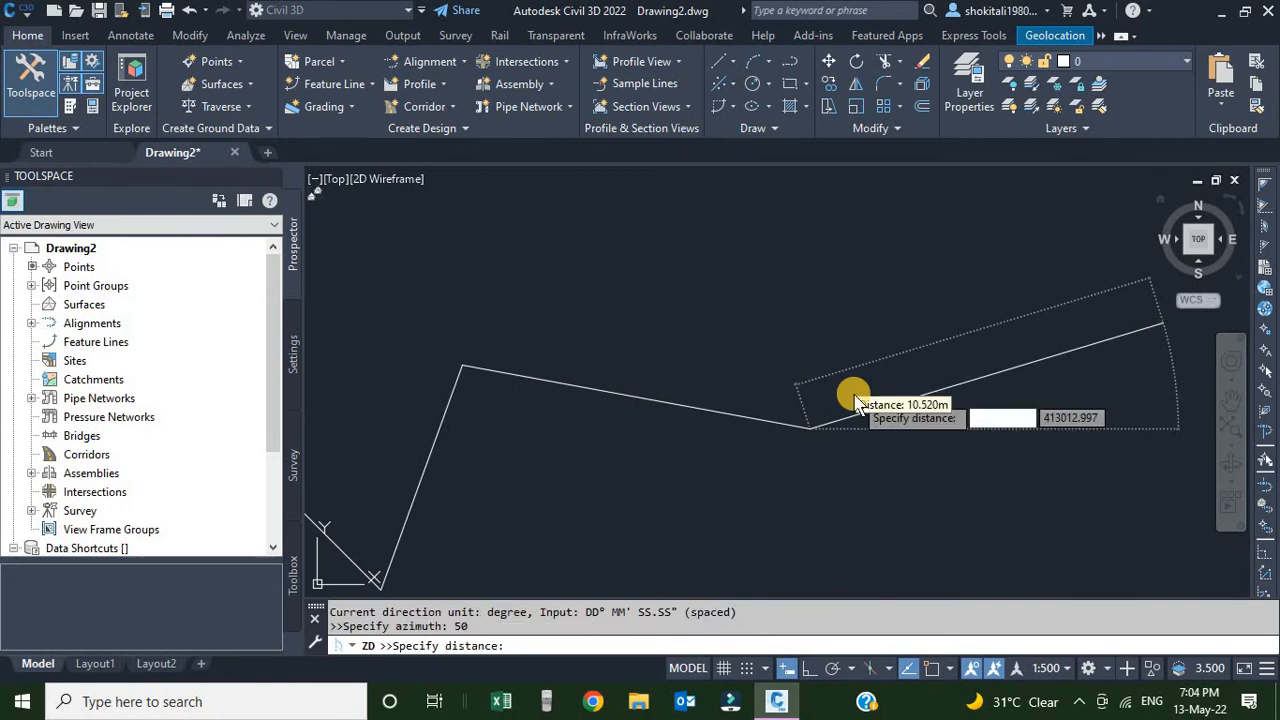
{"action": "key", "text": "Return"}
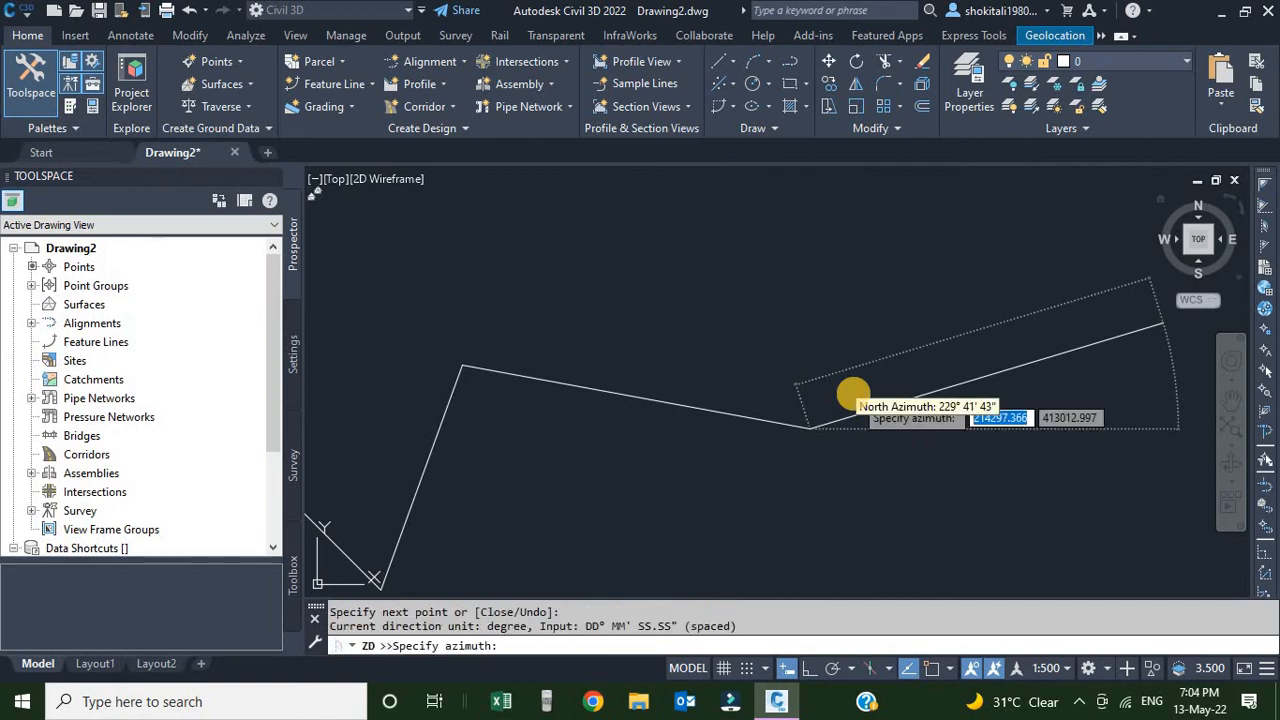
{"action": "key", "text": "Escape"}
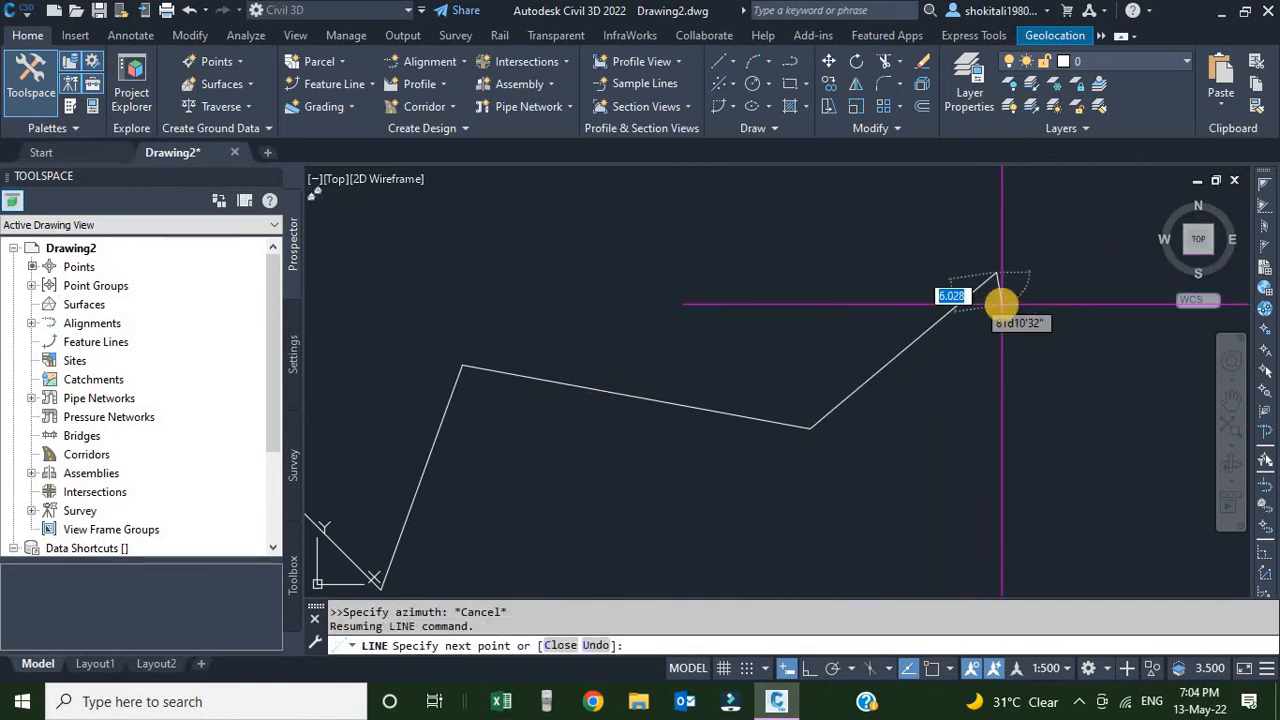
{"action": "key", "text": "Escape"}
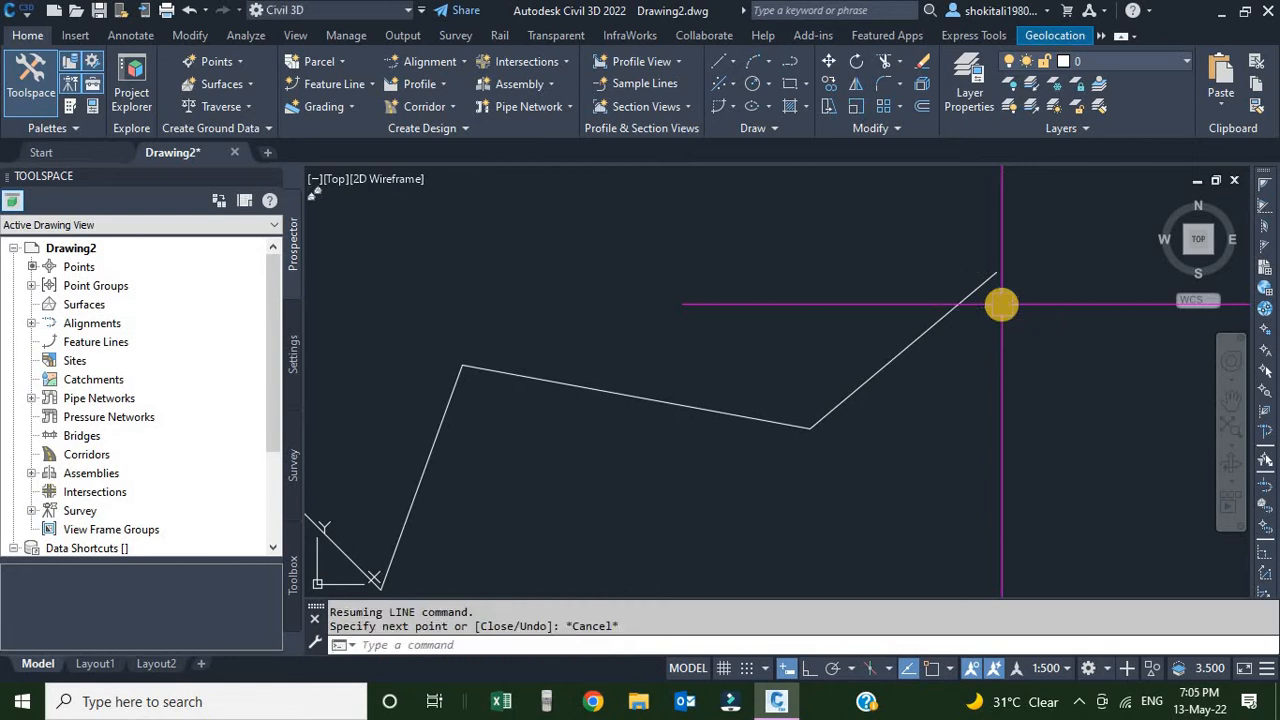
Start a line by Northing/Easting at point 1623, with northing 413002.885 and easting 214115.001
{"action": "scroll", "coordinate": [930, 328], "scroll_direction": "down", "scroll_amount": 3}
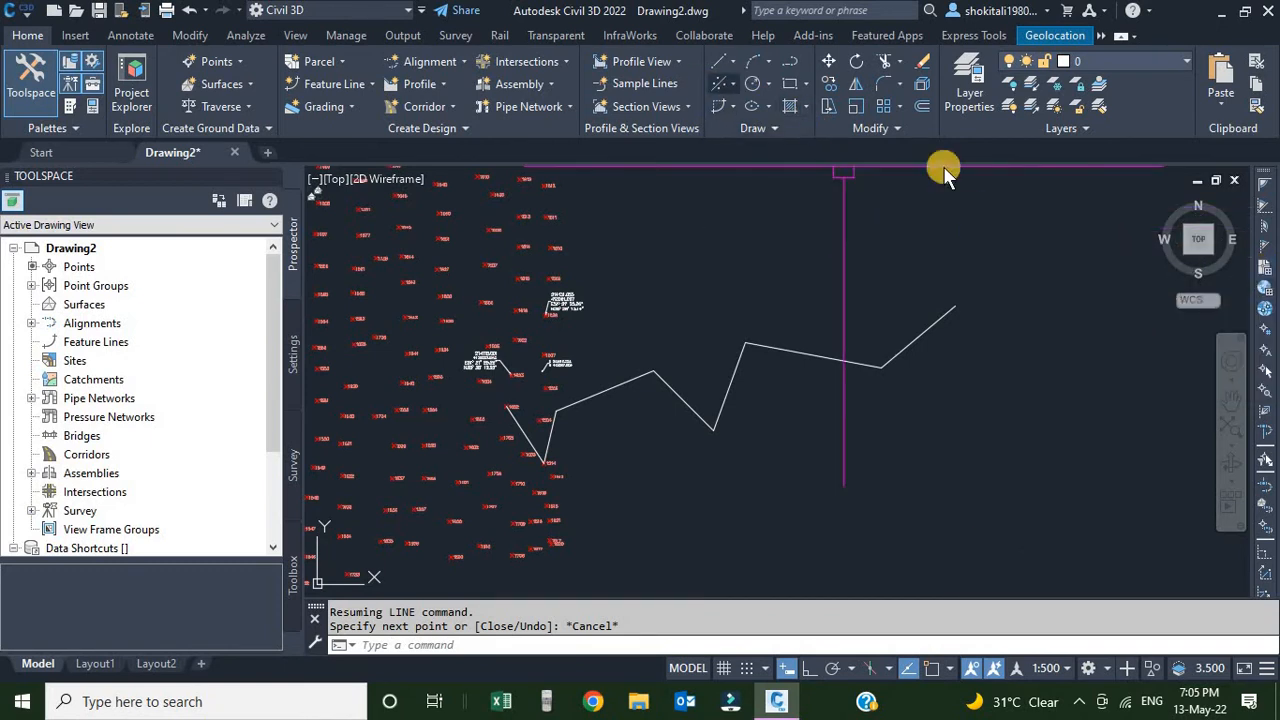
{"action": "left_click", "coordinate": [730, 62]}
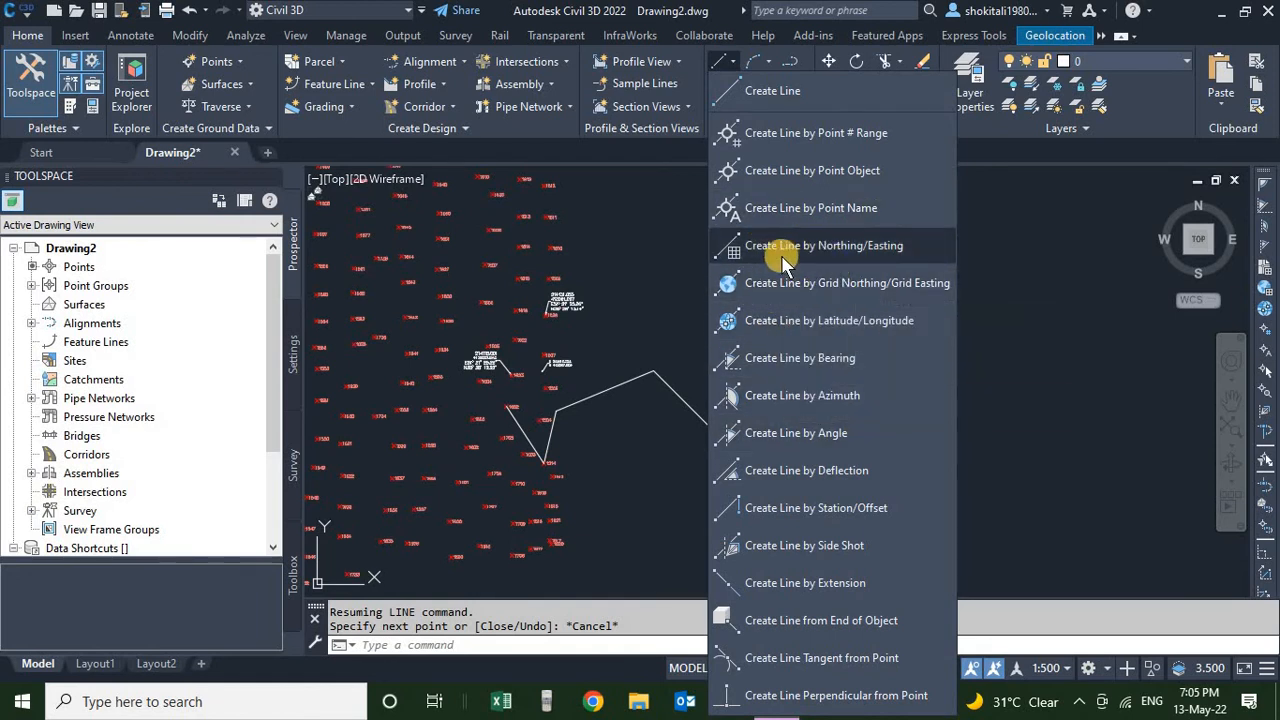
{"action": "left_click", "coordinate": [872, 254]}
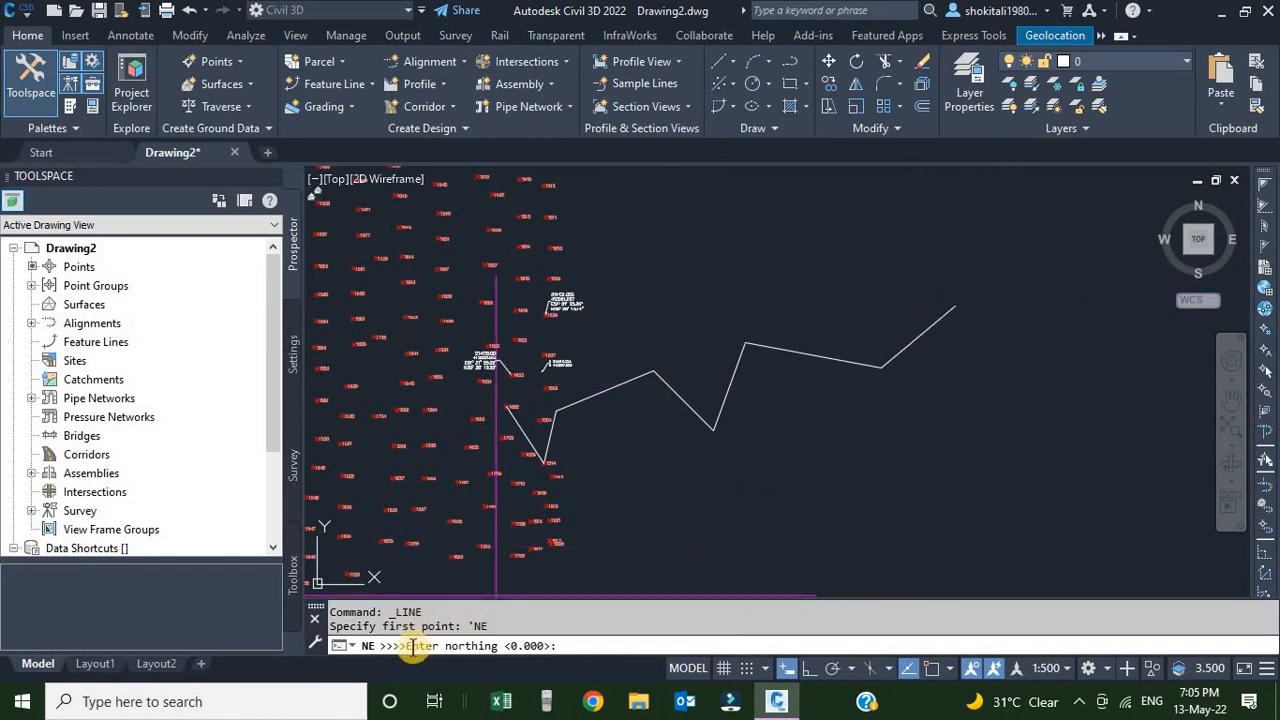
{"action": "scroll", "coordinate": [500, 375], "scroll_direction": "up", "scroll_amount": 4}
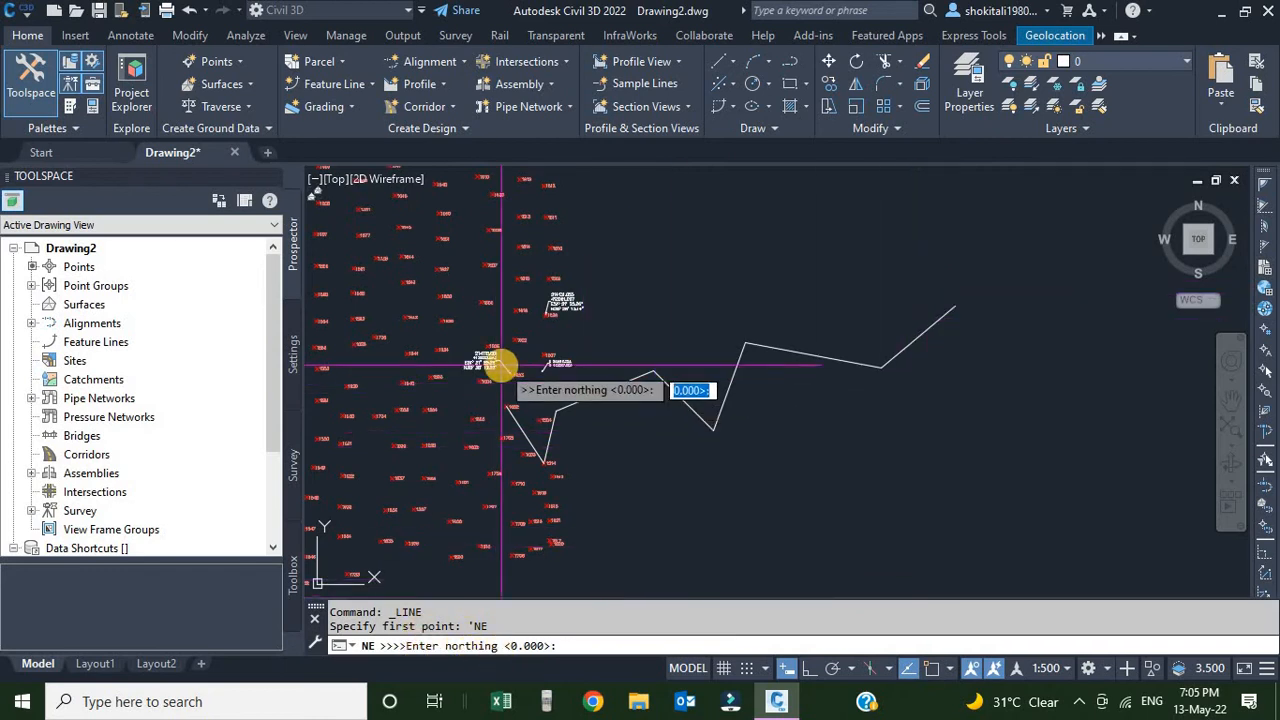
{"action": "mouse_move", "coordinate": [480, 362]}
{"action": "middle_mouse_down"}
{"action": "mouse_move", "coordinate": [575, 413]}
{"action": "mouse_move", "coordinate": [595, 400]}
{"action": "middle_mouse_up"}
{"action": "scroll", "coordinate": [560, 402], "scroll_direction": "up", "scroll_amount": 4}
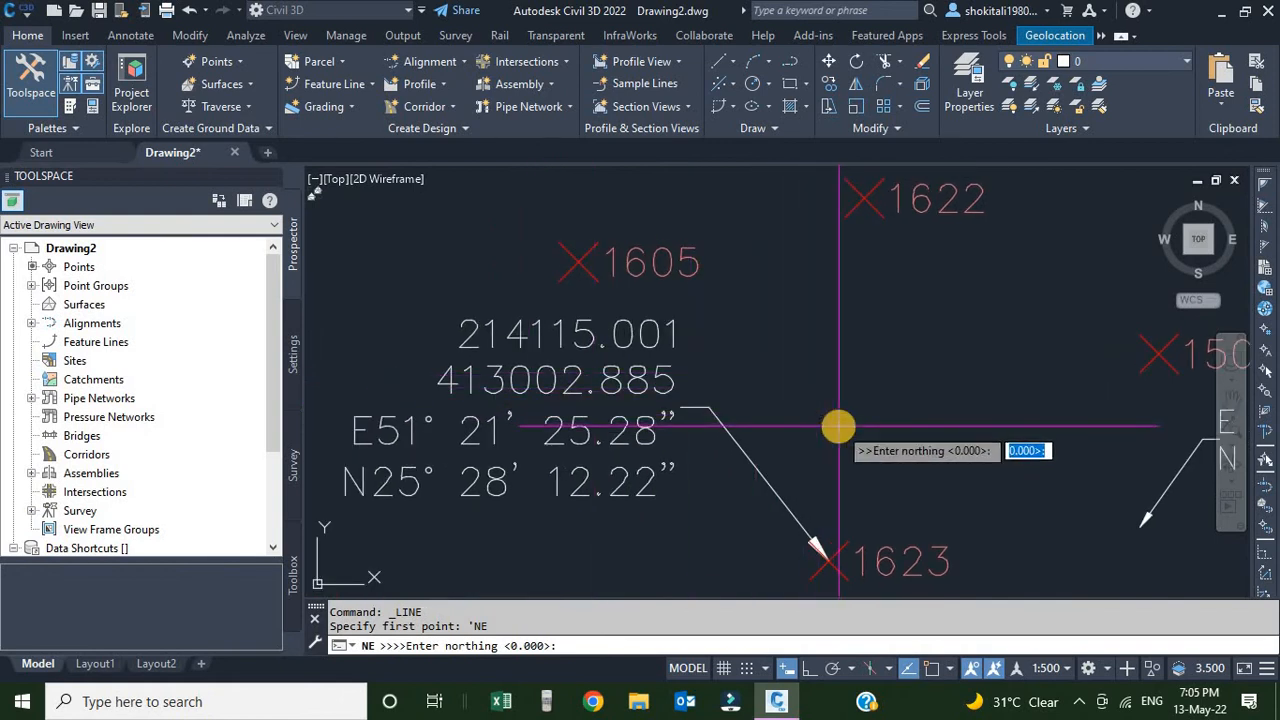
{"action": "type", "text": "413002.885"}
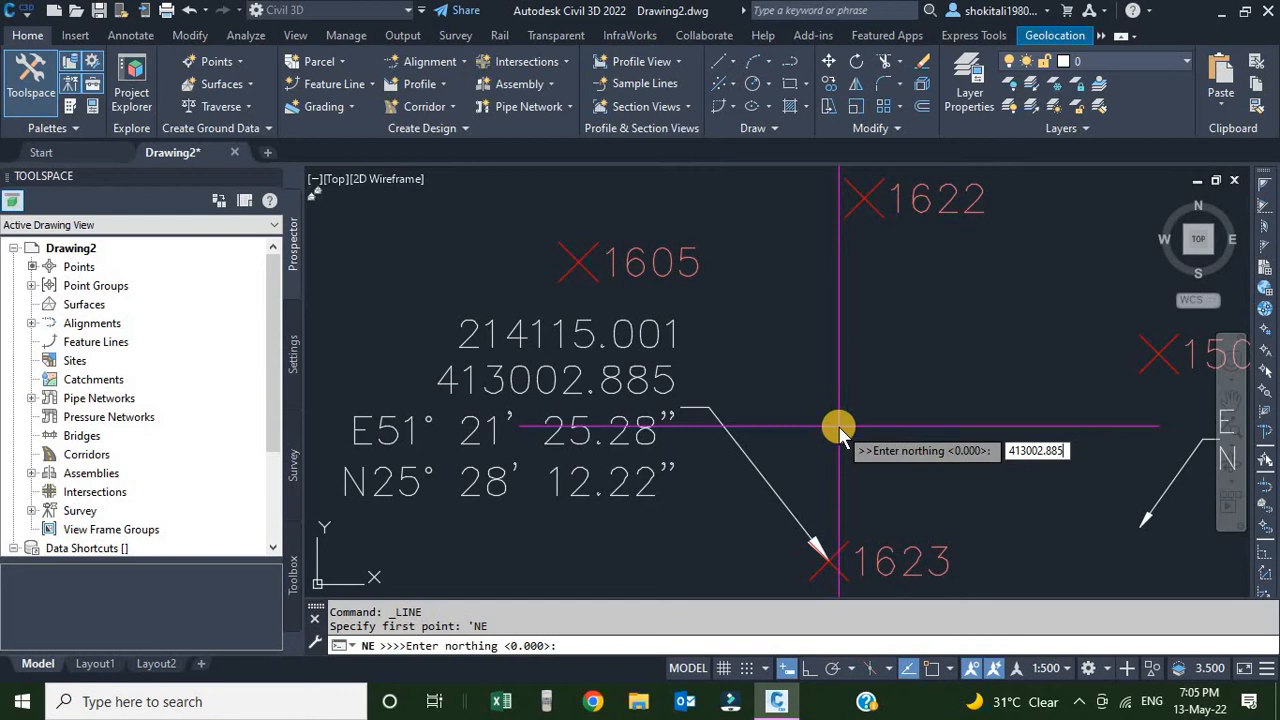
{"action": "key", "text": "Return"}
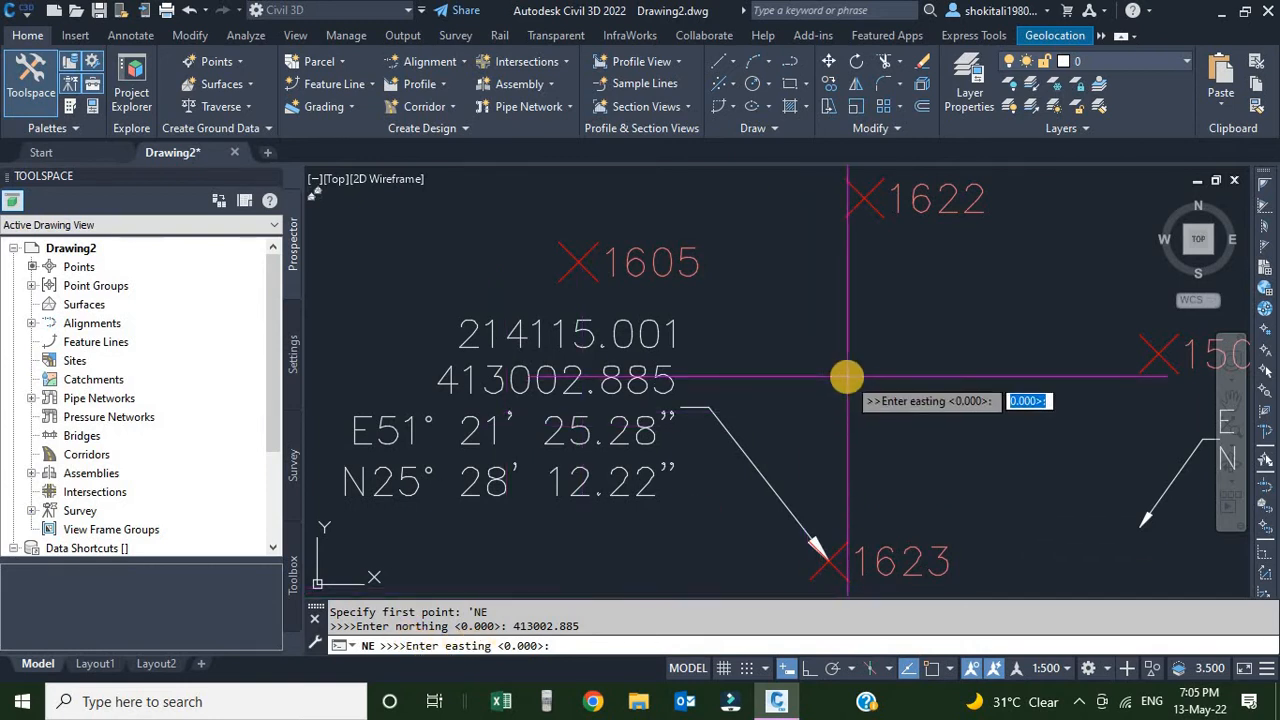
{"action": "type", "text": "214115.001"}
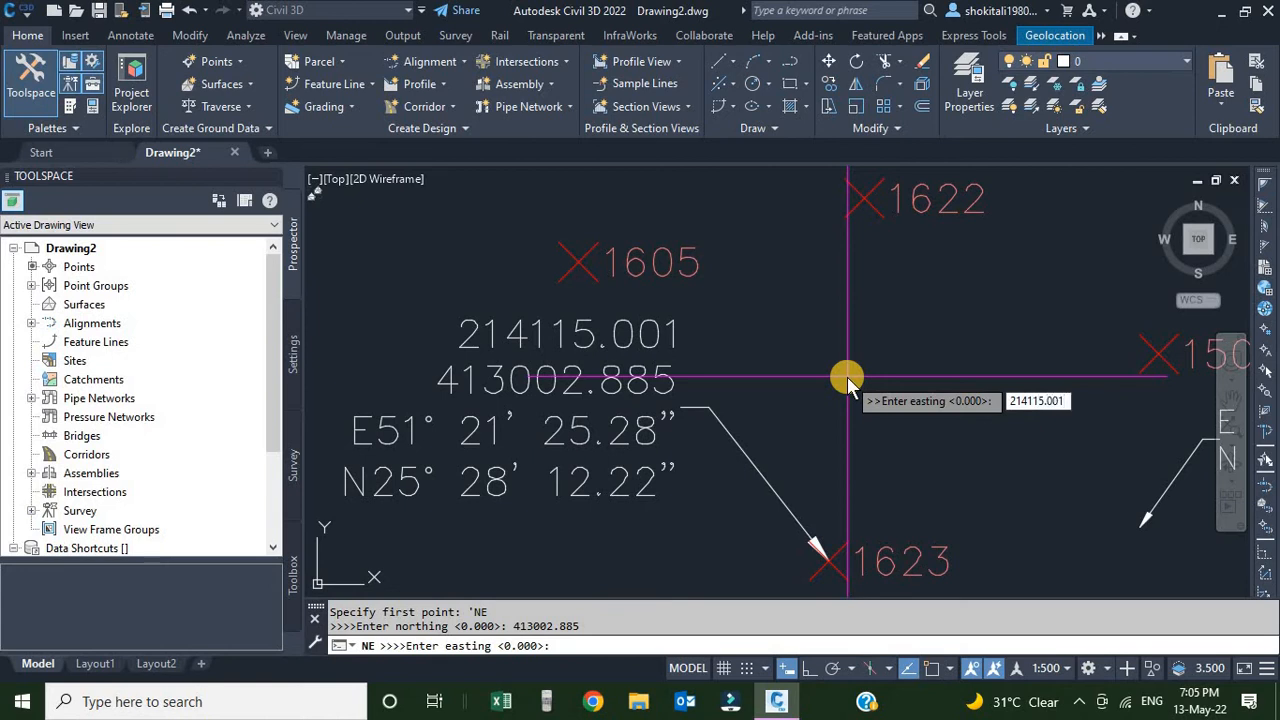
{"action": "key", "text": "Return"}
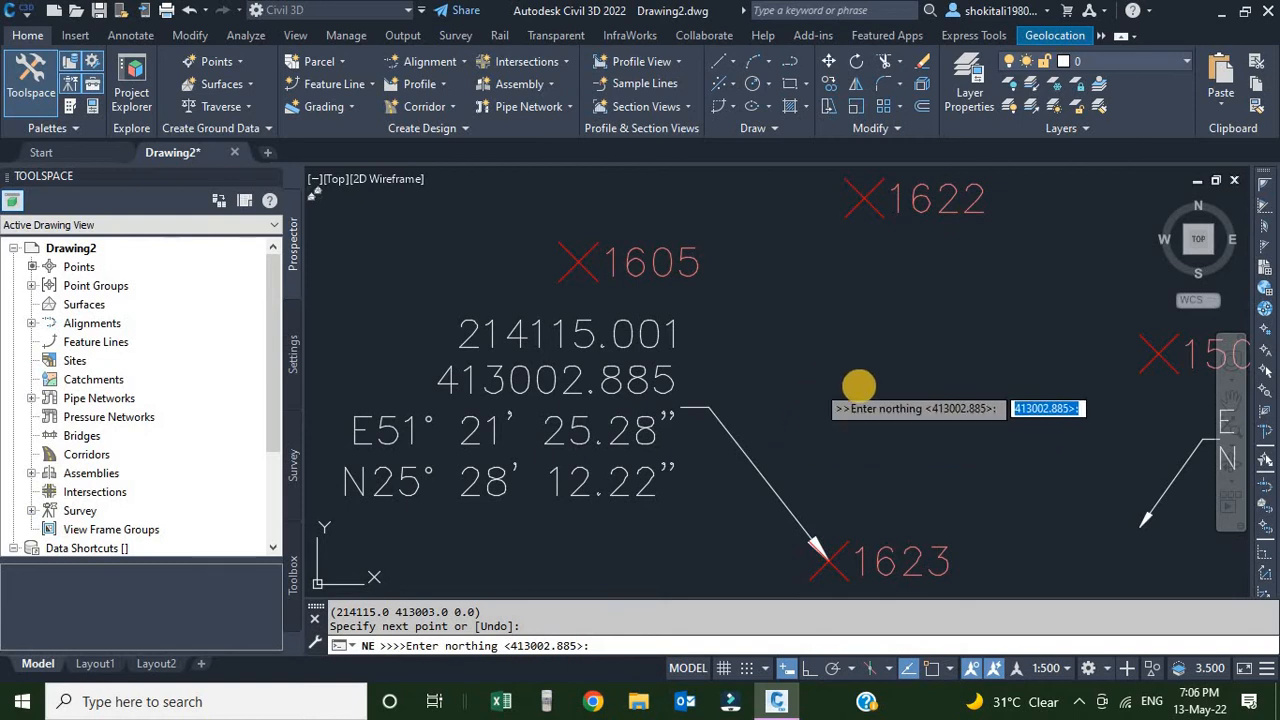
Place the line's second point at northing 413031.097 and easting 214131.055, at point 1508, and end the line command
{"action": "scroll", "coordinate": [776, 398], "scroll_direction": "down", "scroll_amount": 3}
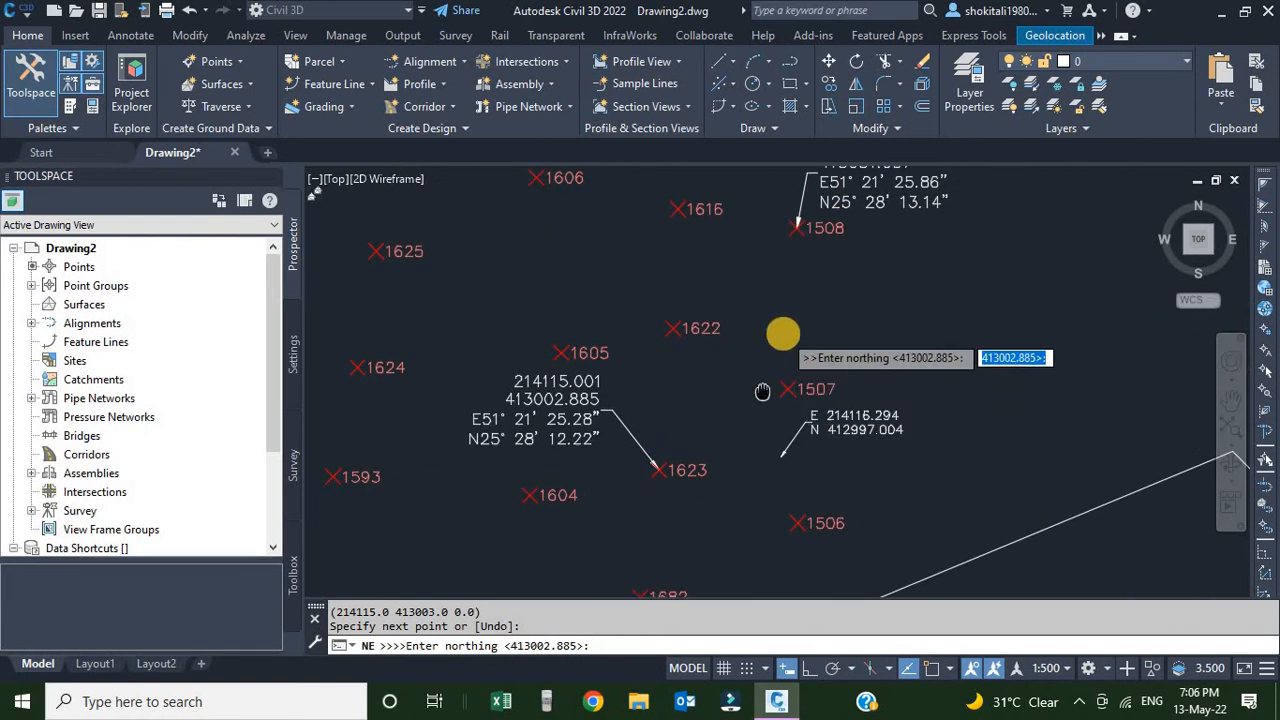
{"action": "middle_click_drag", "start_coordinate": [808, 228], "coordinate": [802, 288]}
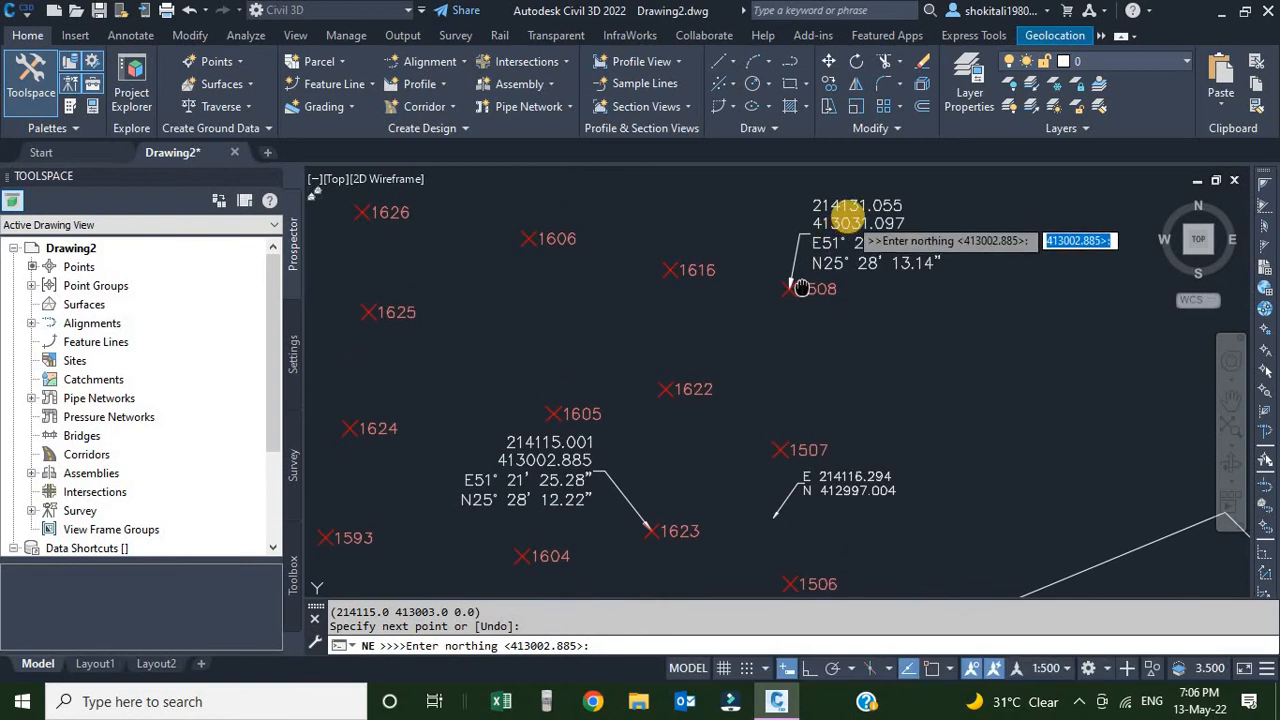
{"action": "type", "text": "413031.097"}
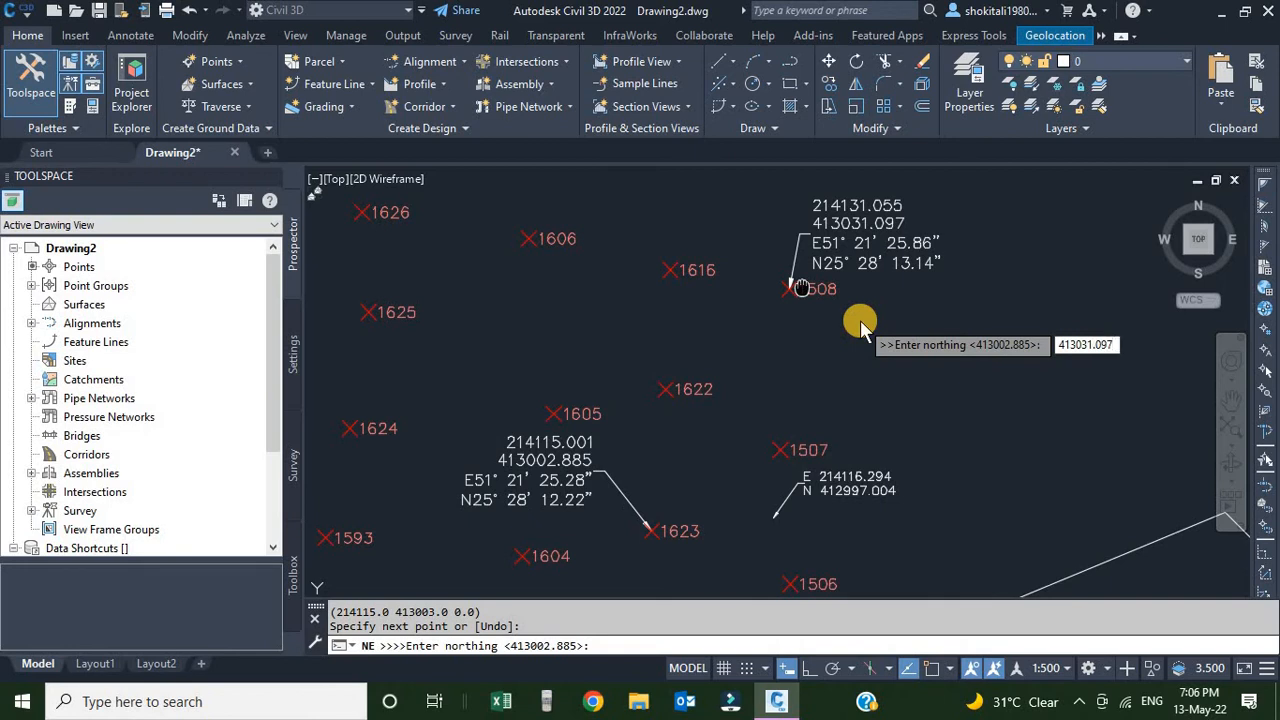
{"action": "key", "text": "Return"}
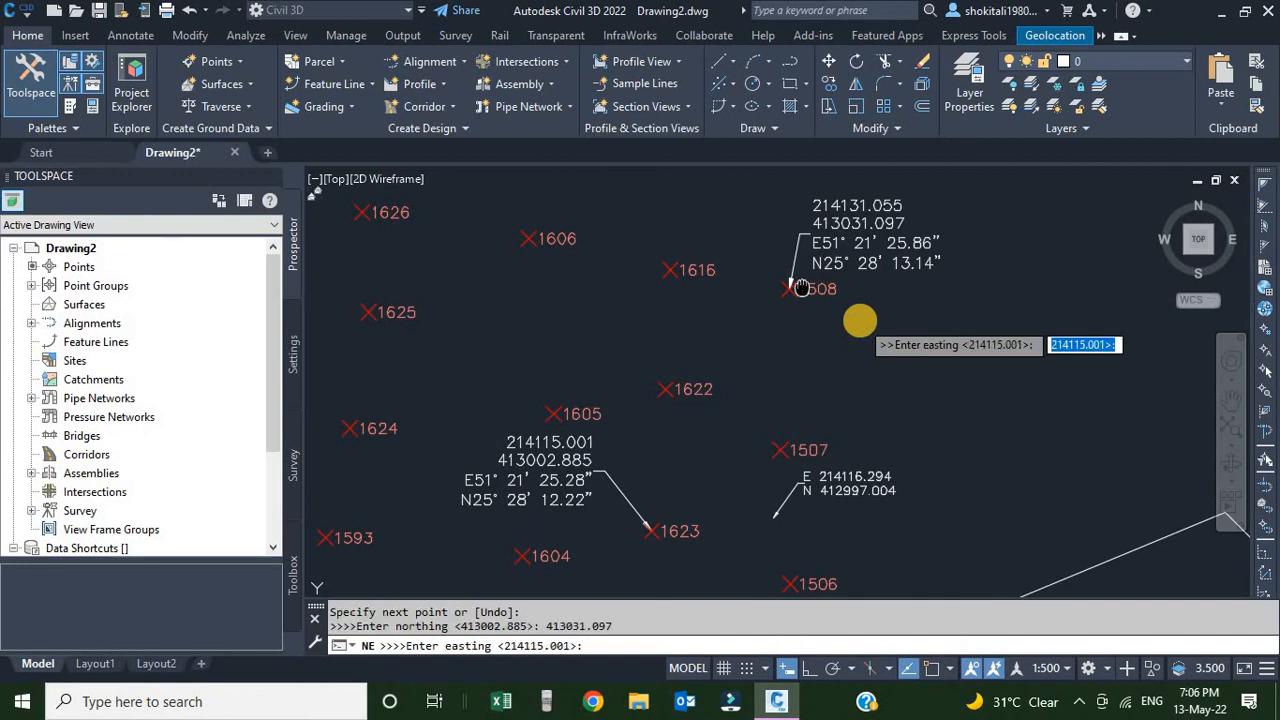
{"action": "type", "text": "214"}
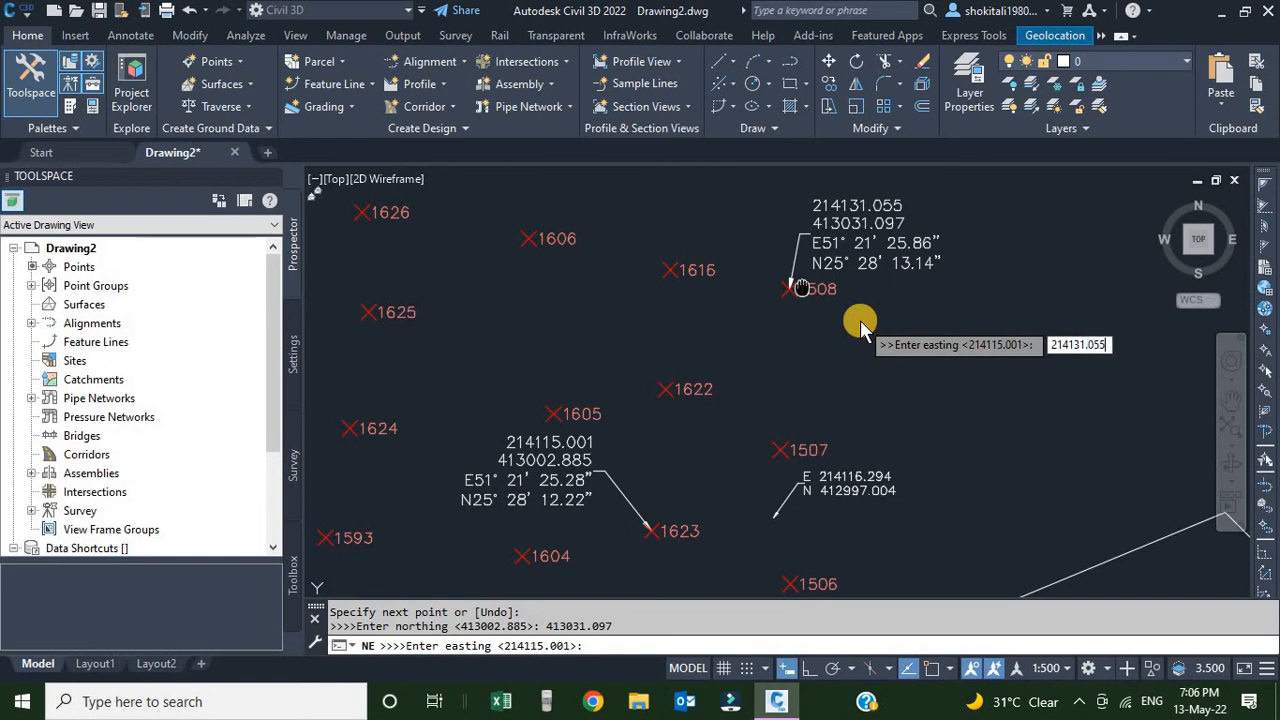
{"action": "key", "text": "Return"}
{"action": "key", "text": "Escape"}
{"action": "scroll", "coordinate": [862, 326], "scroll_direction": "up", "scroll_amount": 3}
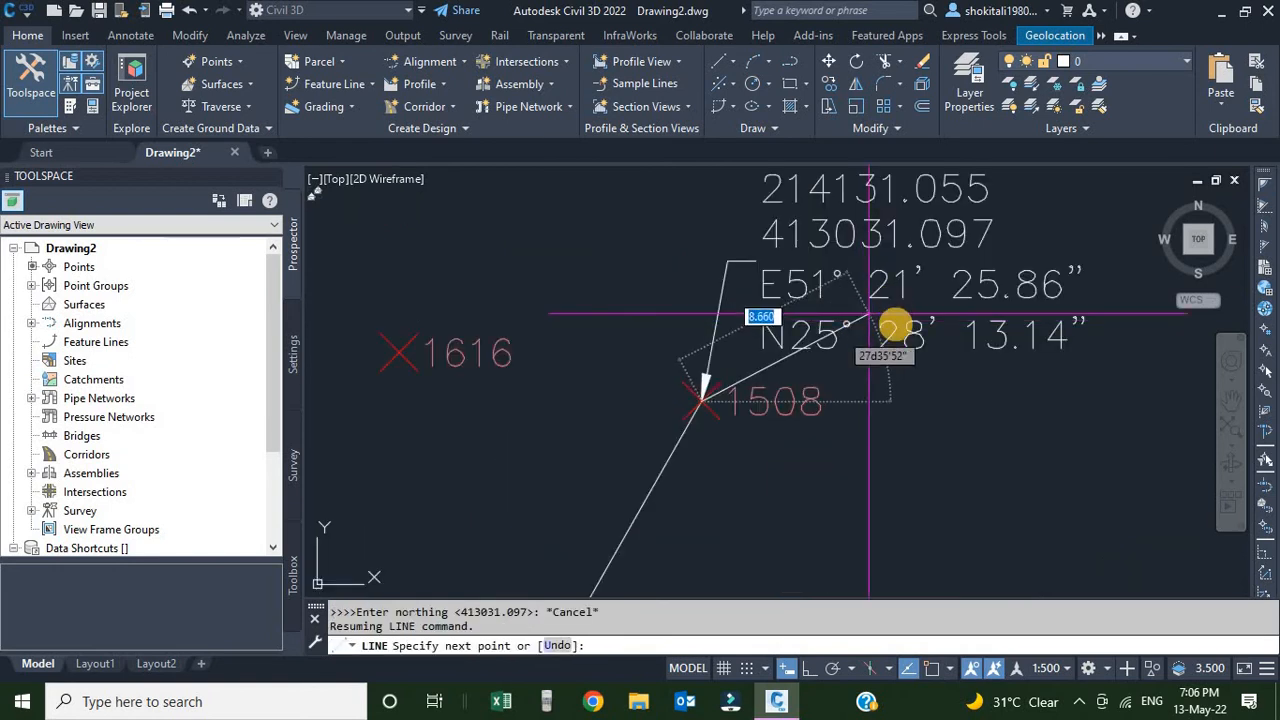
{"action": "scroll", "coordinate": [869, 313], "scroll_direction": "down", "scroll_amount": 5}
{"action": "scroll", "coordinate": [846, 429], "scroll_direction": "up", "scroll_amount": 3}
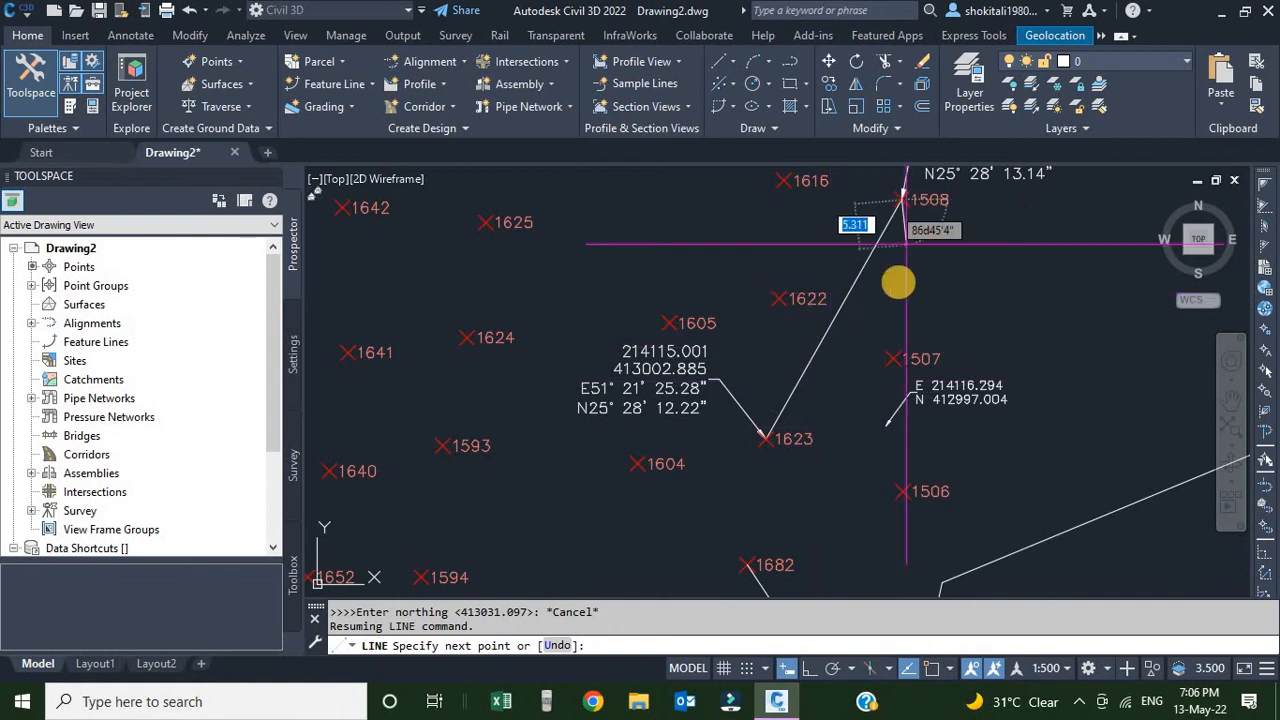
{"action": "middle_click_drag", "start_coordinate": [906, 243], "coordinate": [846, 322]}
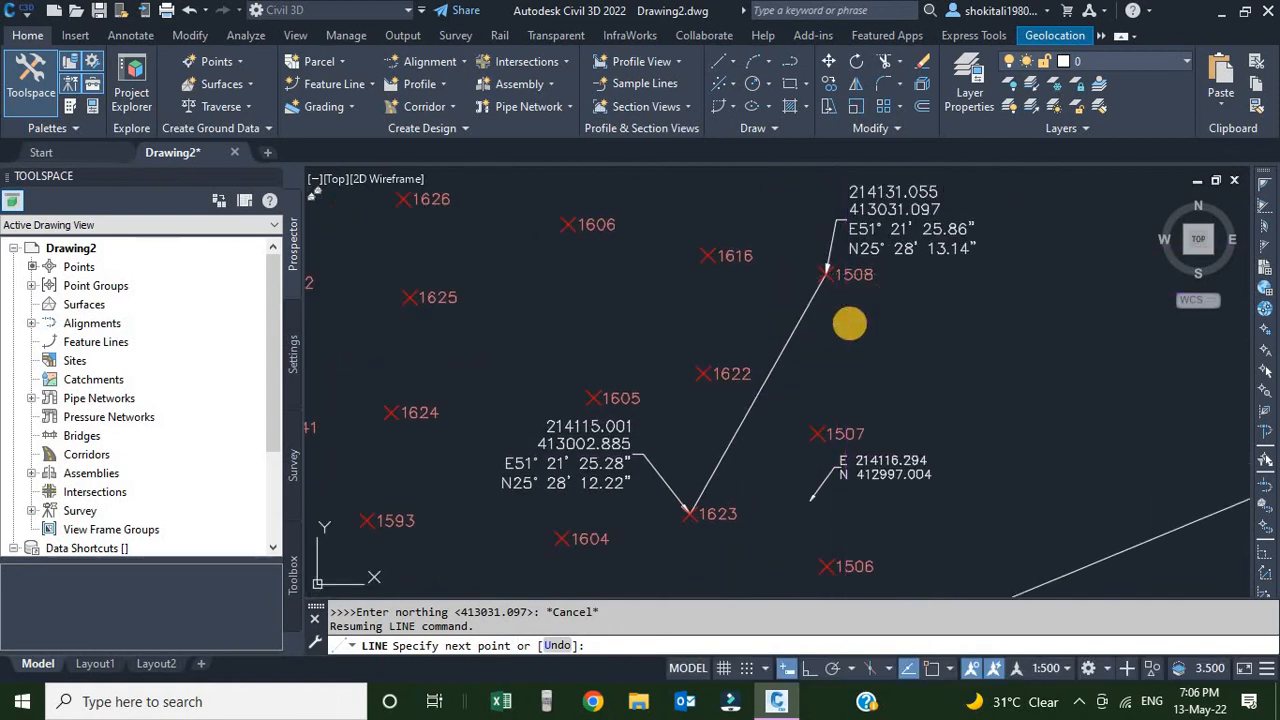
{"action": "key", "text": "Return"}
Examine the coordinate labels at points 1623 and 1508 and the line drawn between them
{"action": "scroll", "coordinate": [563, 433], "scroll_direction": "up", "scroll_amount": 3}
{"action": "middle_click_drag", "start_coordinate": [562, 428], "coordinate": [620, 357]}
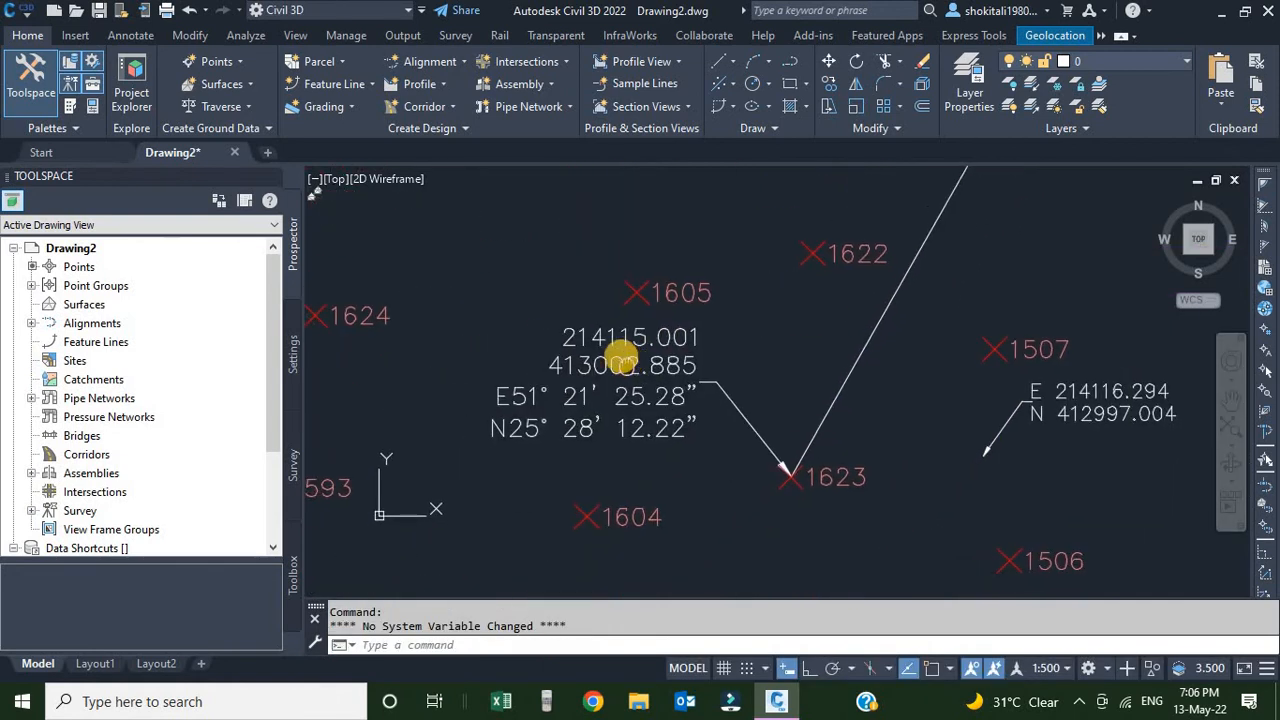
{"action": "scroll", "coordinate": [620, 357], "scroll_direction": "up", "scroll_amount": 2}
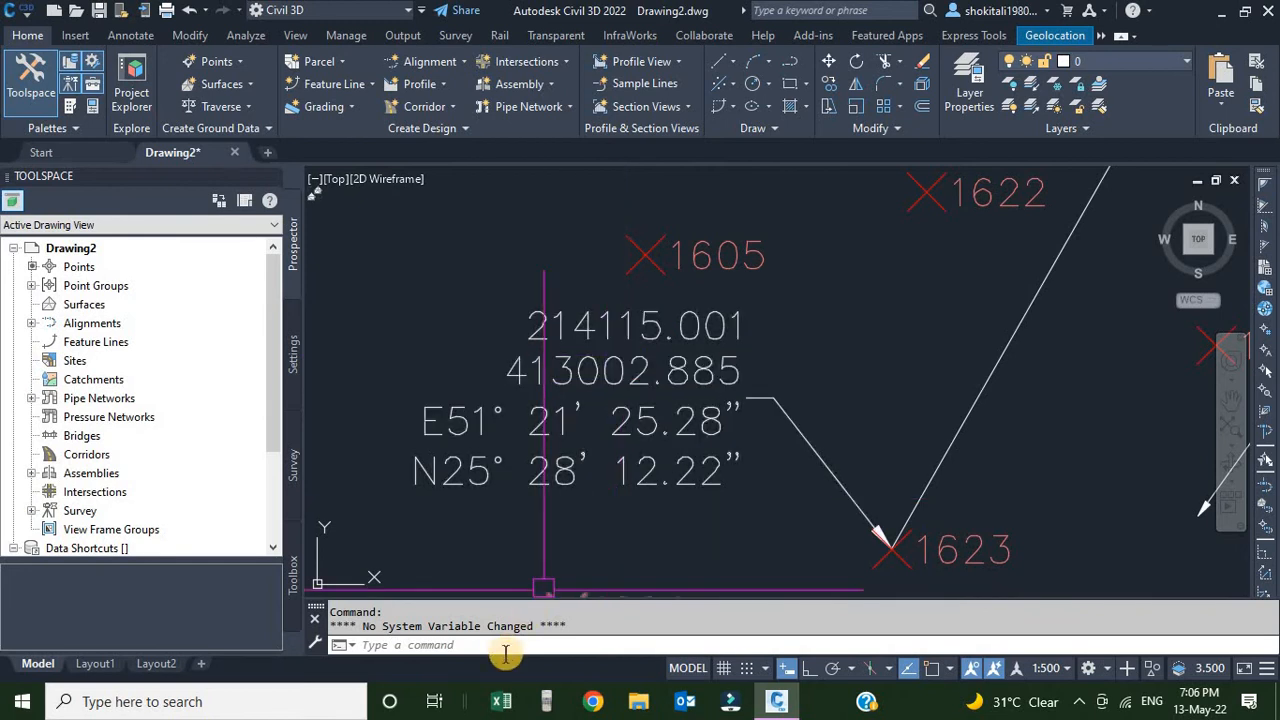
{"action": "scroll", "coordinate": [670, 514], "scroll_direction": "down", "scroll_amount": 2}
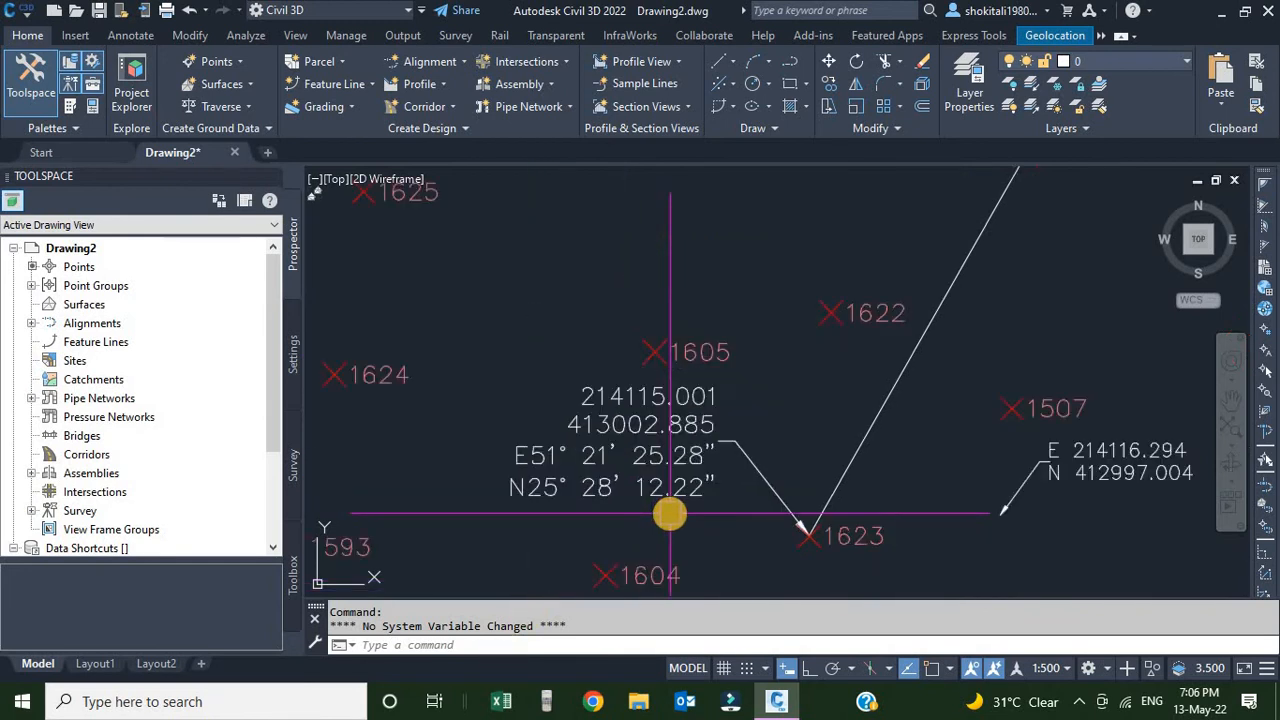
{"action": "scroll", "coordinate": [660, 451], "scroll_direction": "down", "scroll_amount": 2}
{"action": "scroll", "coordinate": [623, 411], "scroll_direction": "up", "scroll_amount": 4}
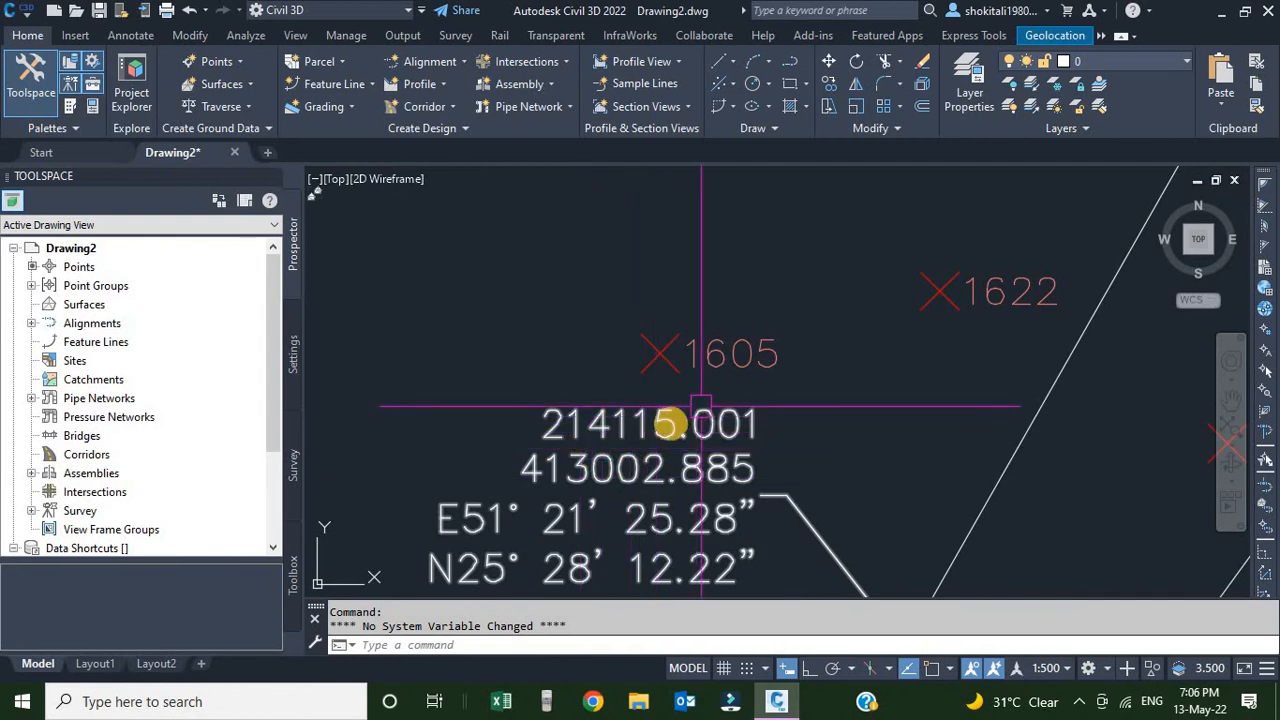
{"action": "scroll", "coordinate": [696, 406], "scroll_direction": "down", "scroll_amount": 5}
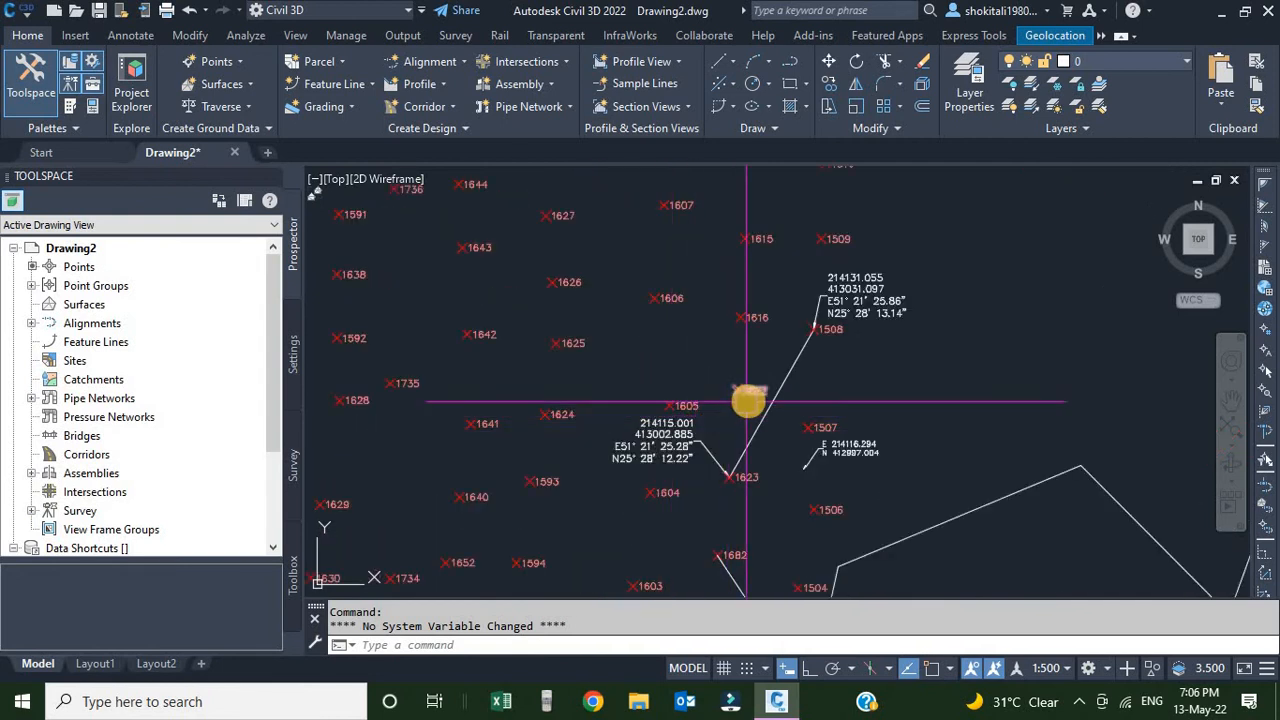
{"action": "scroll", "coordinate": [823, 371], "scroll_direction": "up", "scroll_amount": 3}
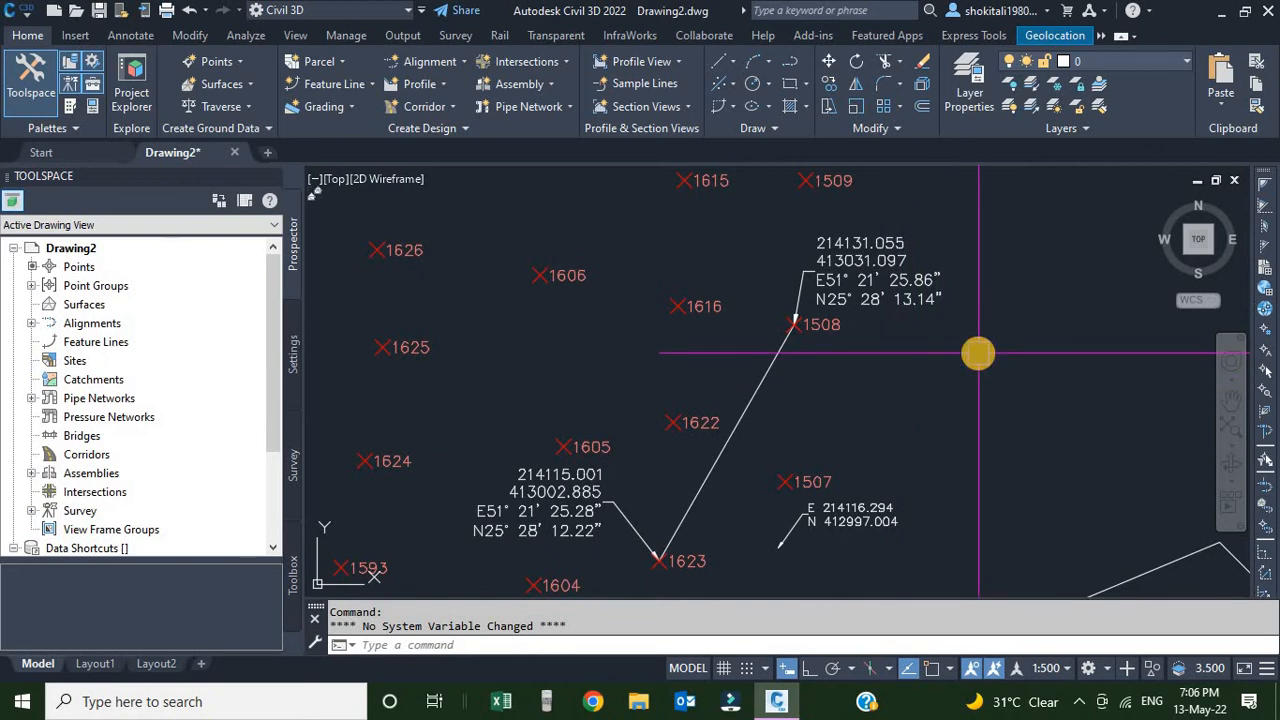
{"action": "scroll", "coordinate": [930, 380], "scroll_direction": "down", "scroll_amount": 4}
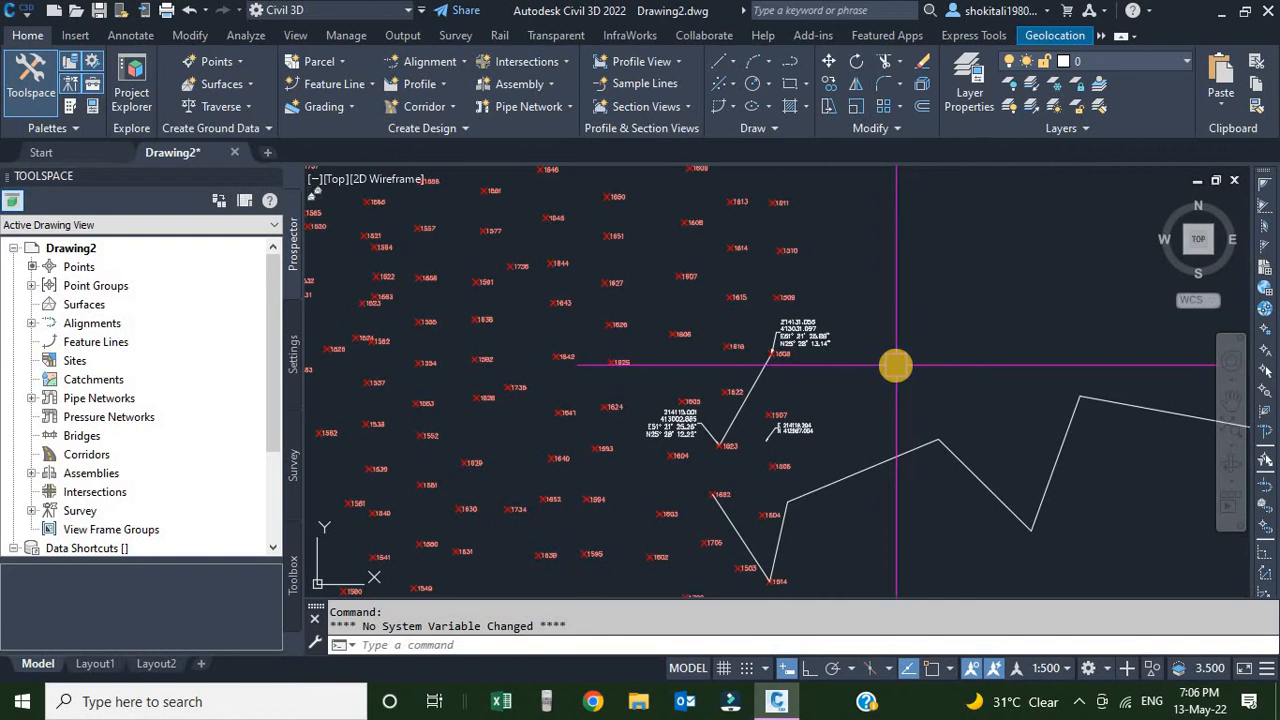
Review the coordinate zone and transformation options in the drawing settings, toggling the transform settings on and off, and close without saving
{"action": "left_click", "coordinate": [24, 14]}
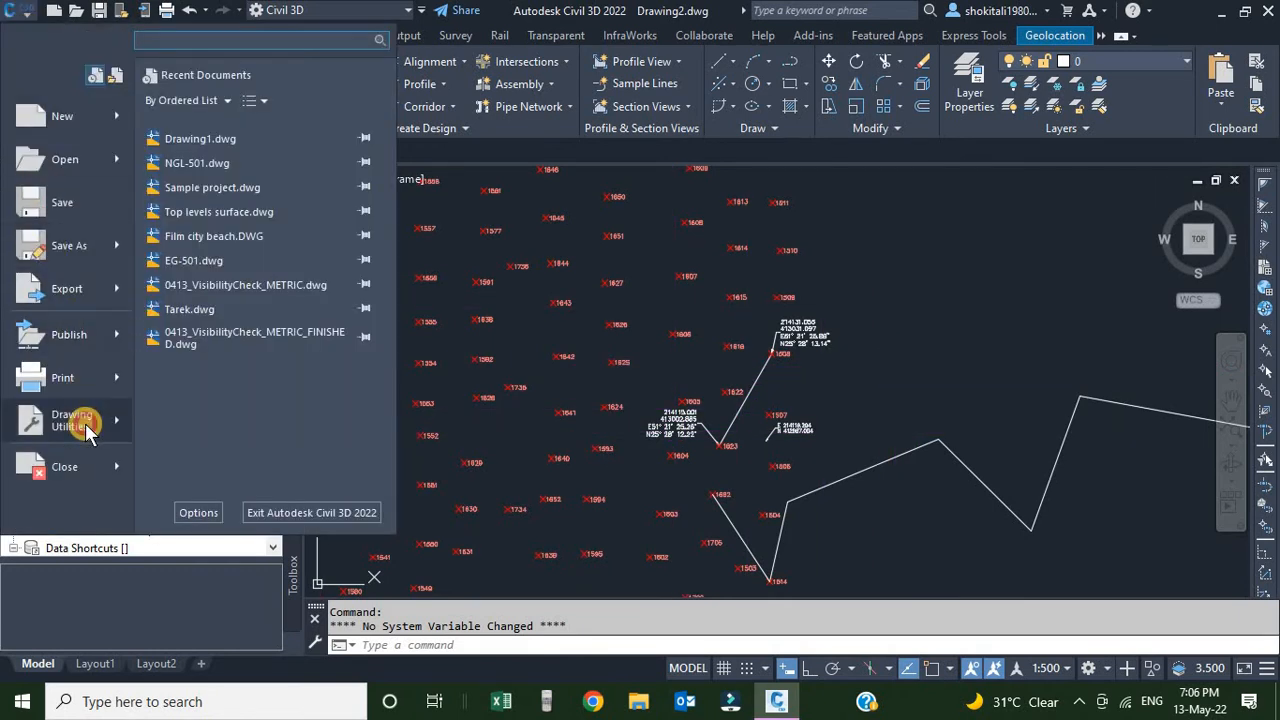
{"action": "mouse_move", "coordinate": [85, 423]}
{"action": "left_click", "coordinate": [229, 282]}
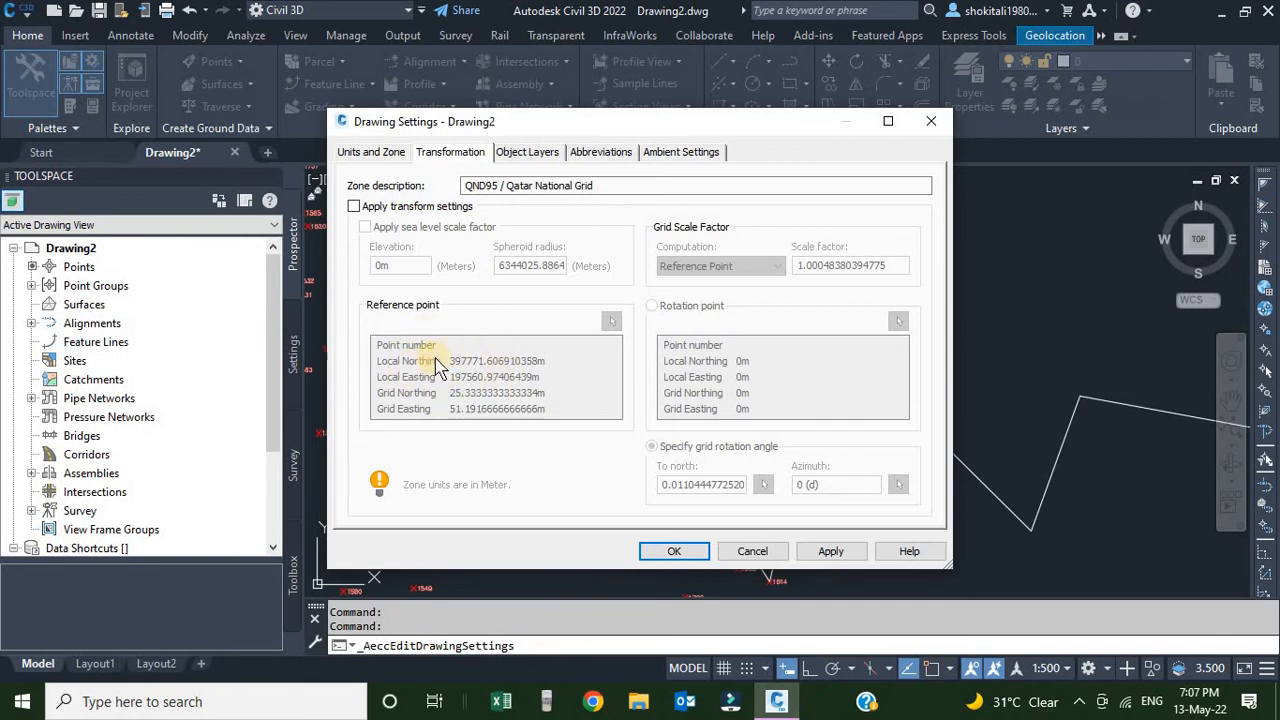
{"action": "left_click", "coordinate": [354, 207]}
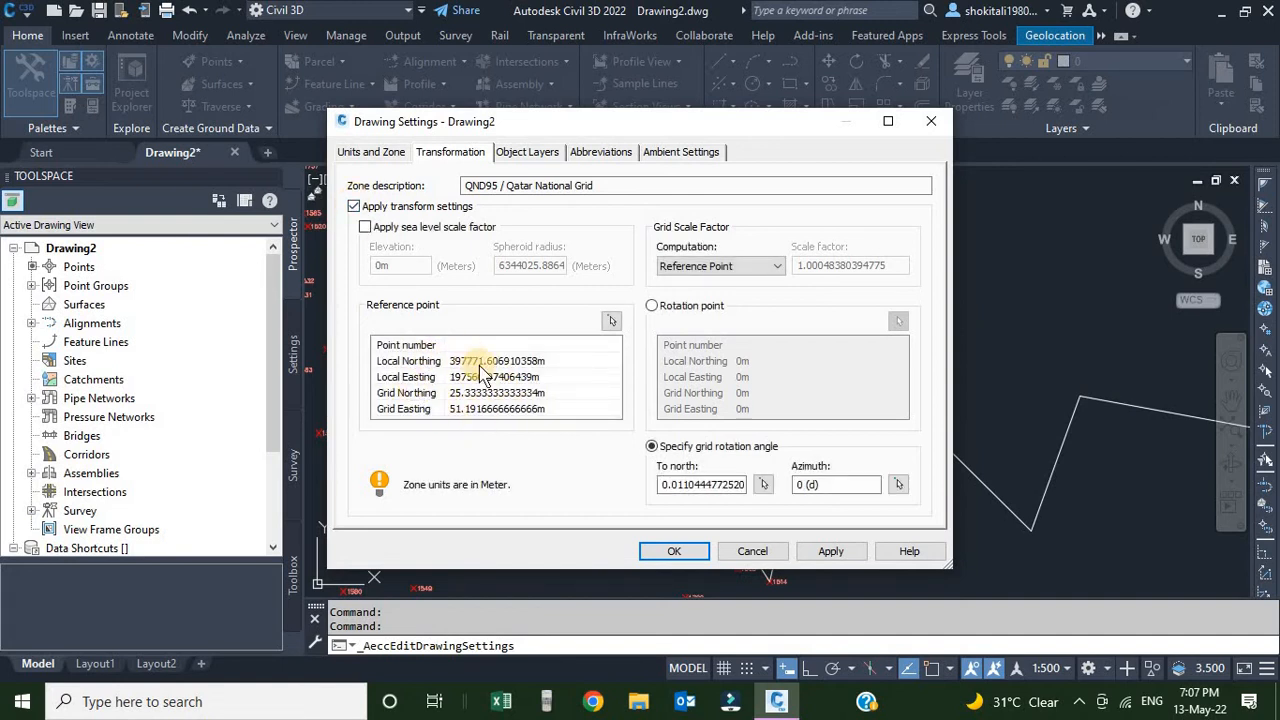
{"action": "left_click", "coordinate": [355, 207]}
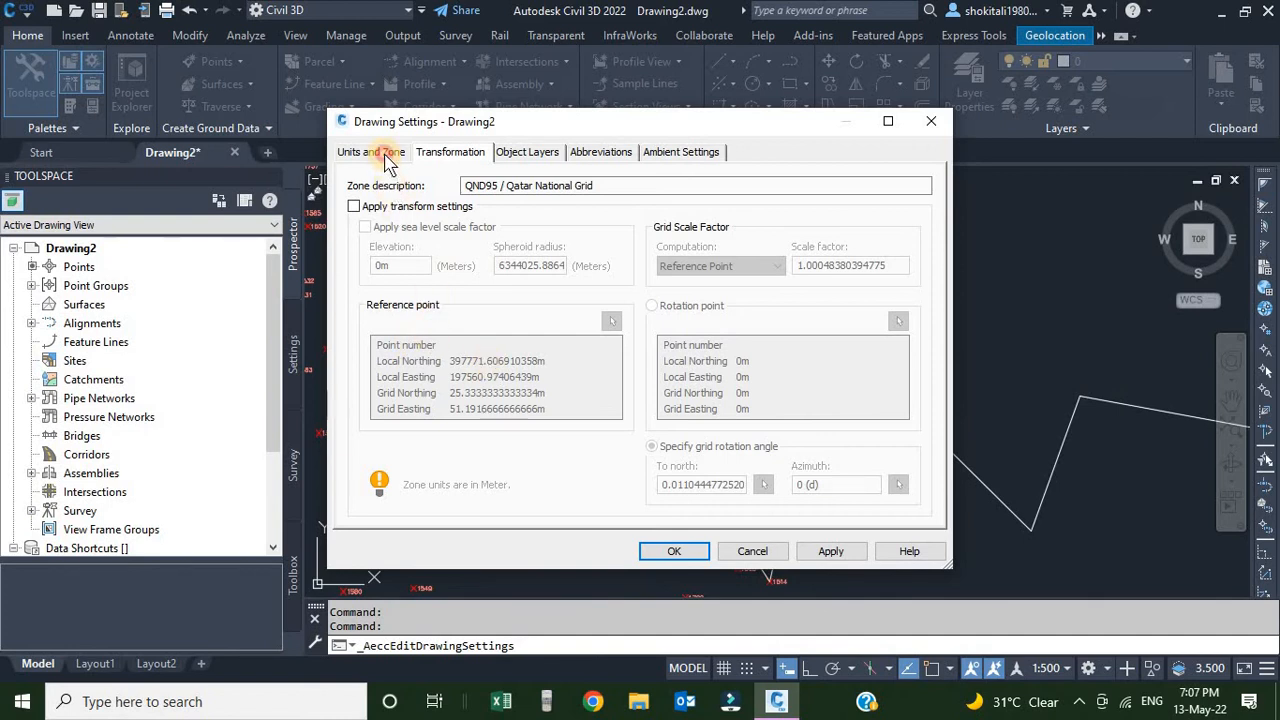
{"action": "left_click", "coordinate": [362, 152]}
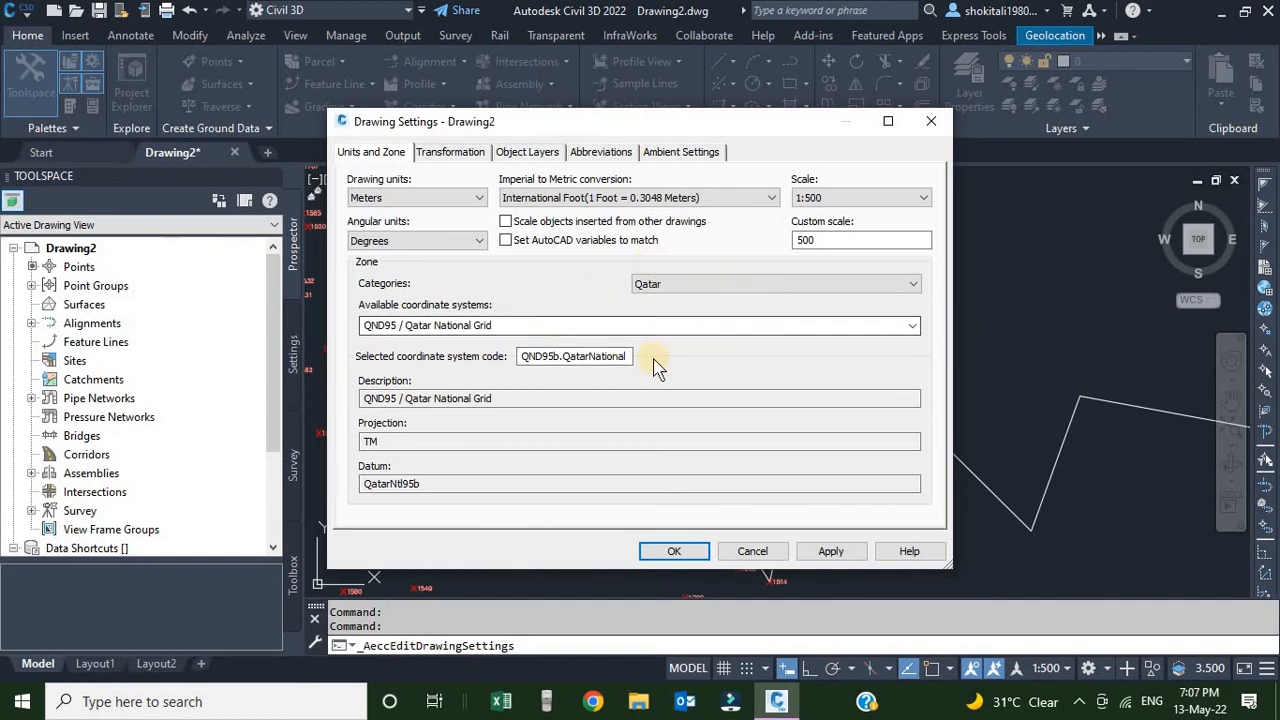
{"action": "left_click", "coordinate": [450, 152]}
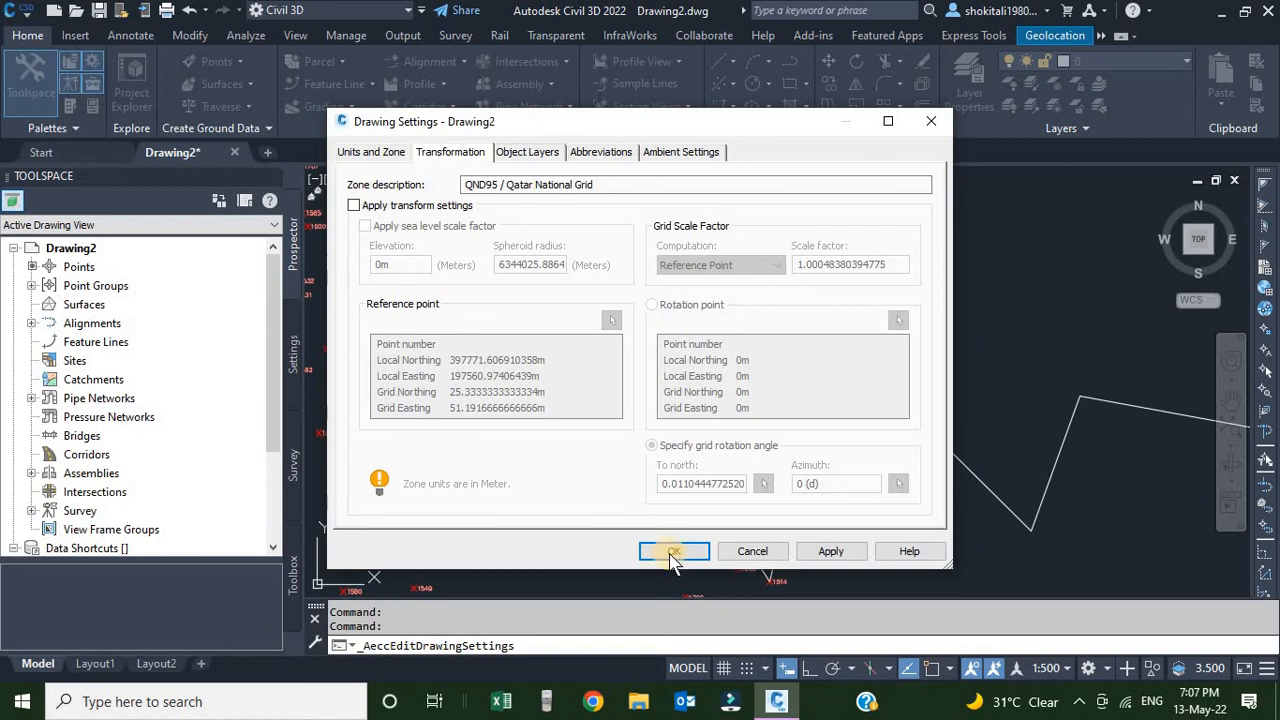
{"action": "left_click", "coordinate": [752, 551]}
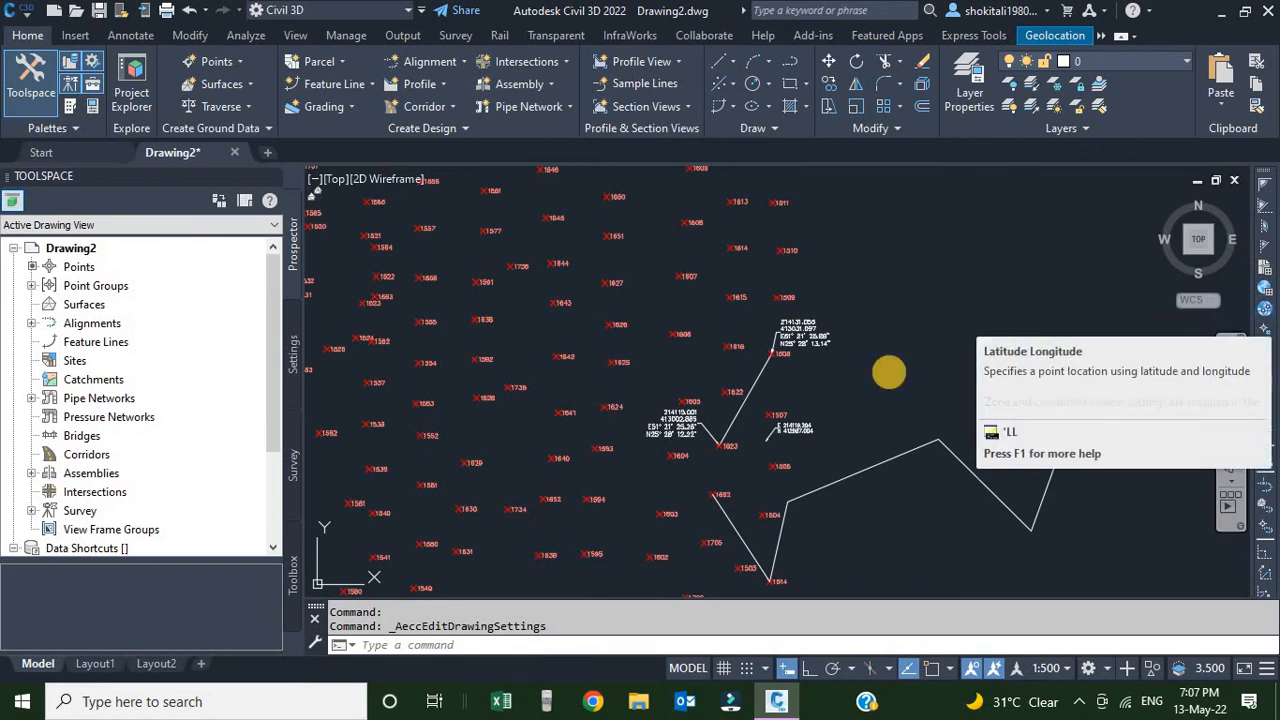
{"action": "scroll", "coordinate": [754, 389], "scroll_direction": "up", "scroll_amount": 5}
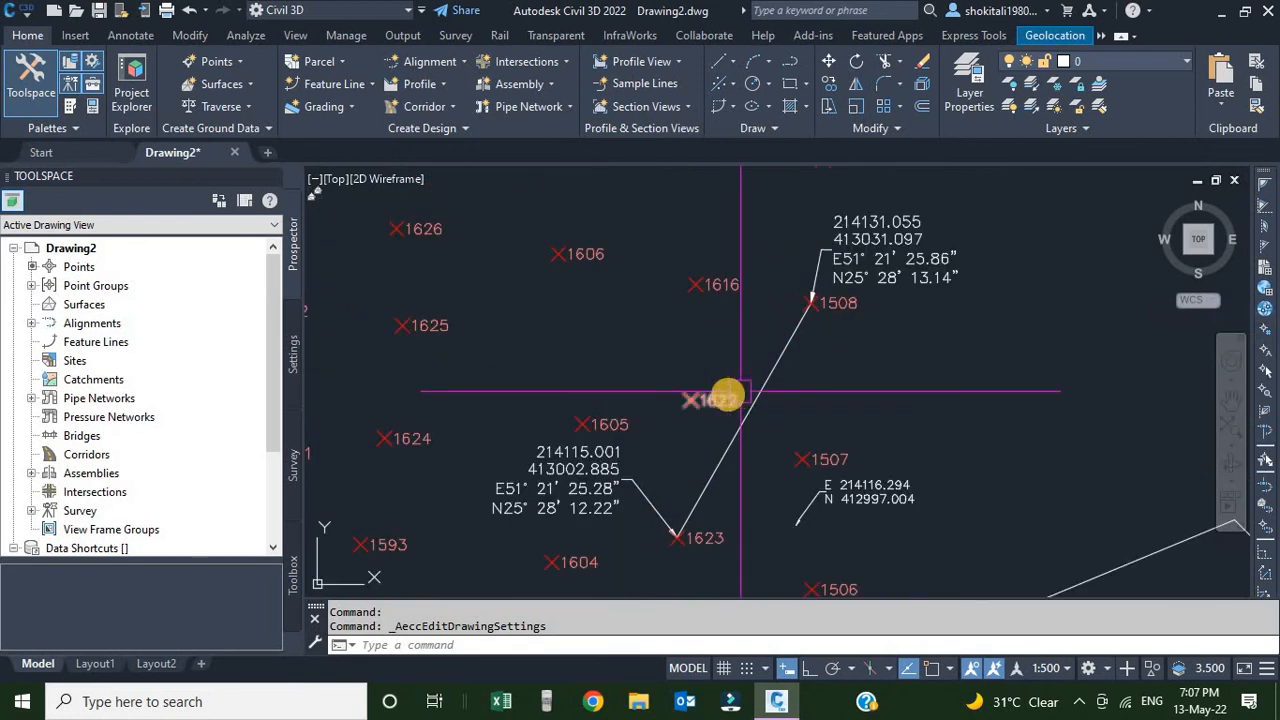
{"action": "middle_click_drag", "start_coordinate": [866, 363], "coordinate": [848, 376]}
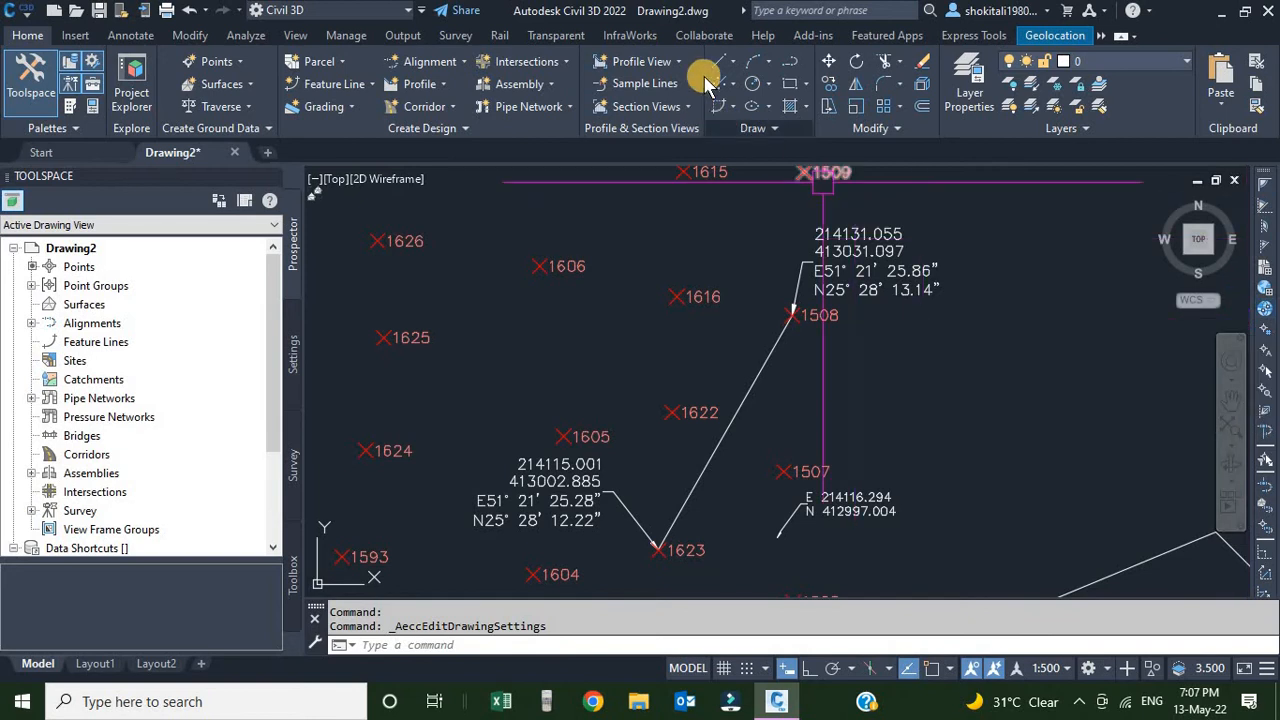
{"action": "left_click", "coordinate": [736, 61]}
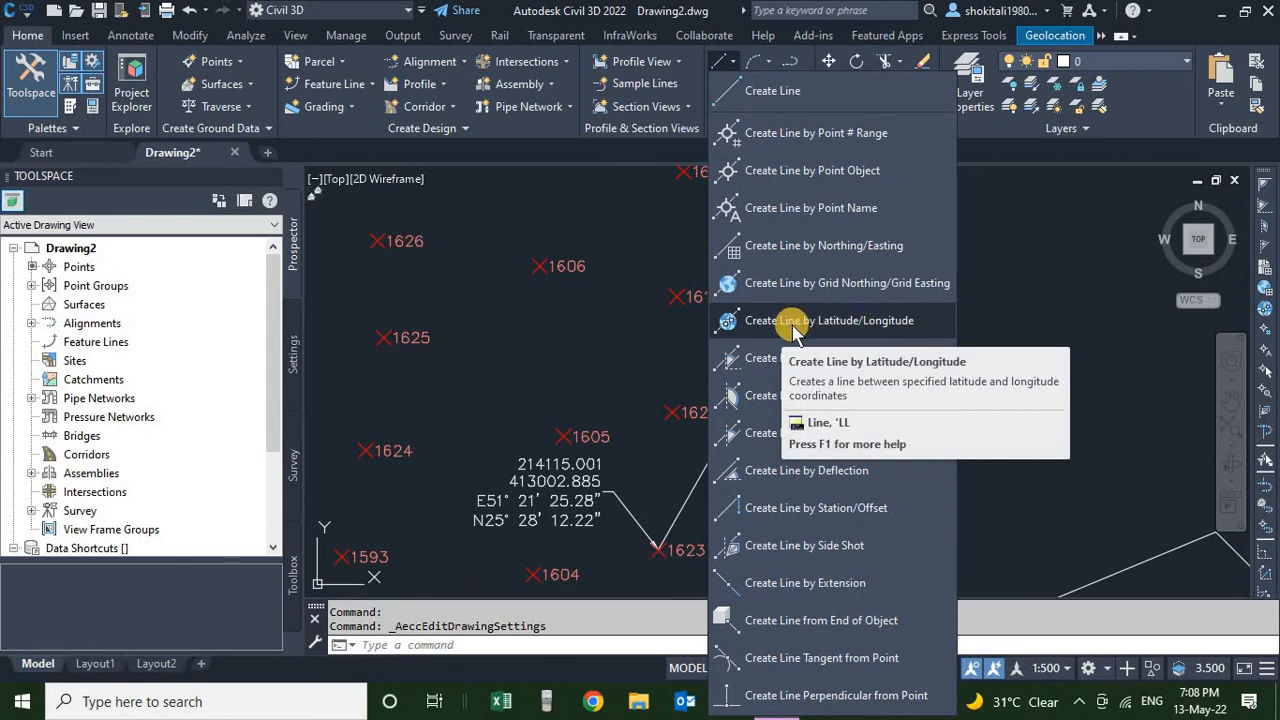
{"action": "left_click", "coordinate": [1017, 334]}
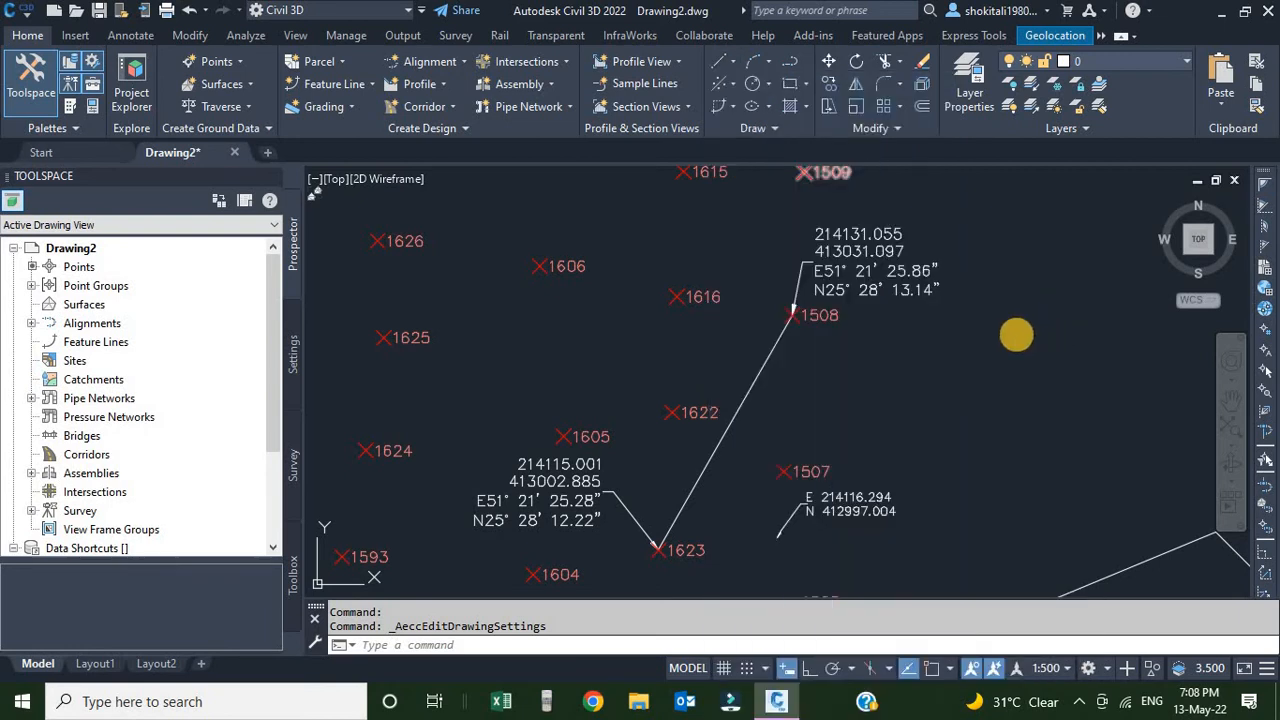
Start a line by Latitude/Longitude at point 1623, entering latitude N25° 28' 12.22"
{"action": "type", "text": "L"}
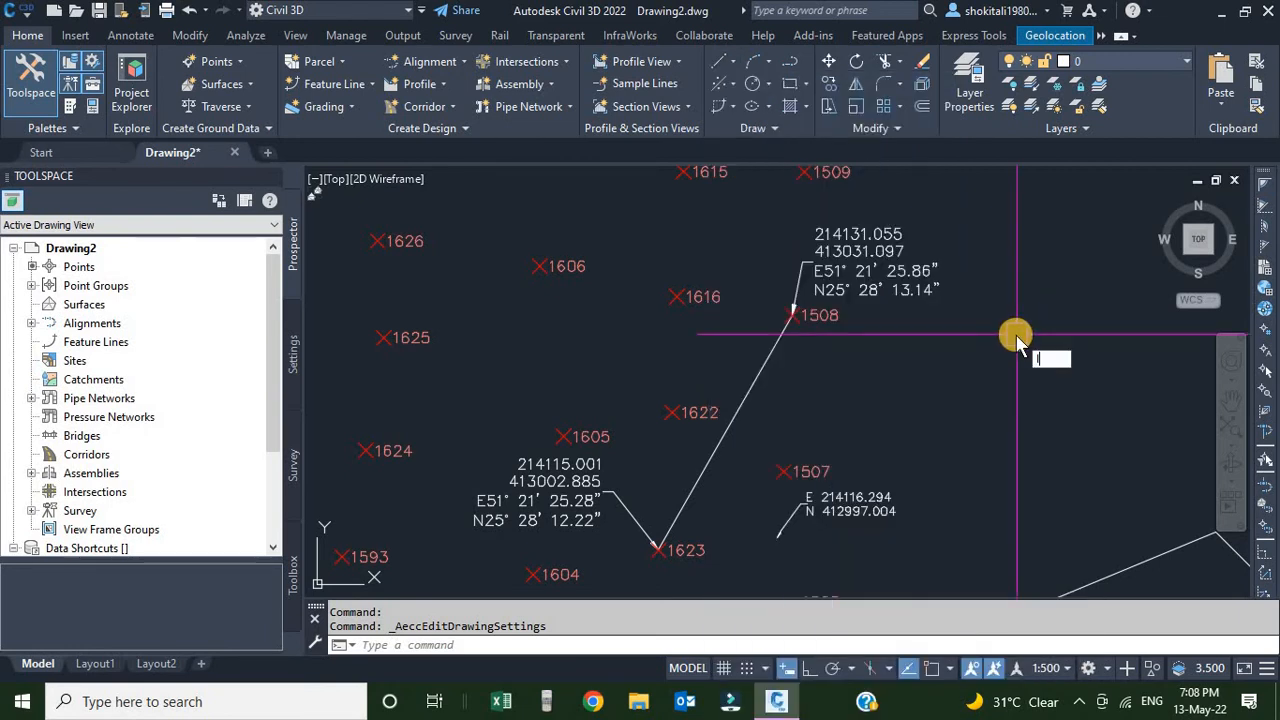
{"action": "scroll", "coordinate": [1017, 337], "scroll_direction": "up", "scroll_amount": 2}
{"action": "key", "text": "Return"}
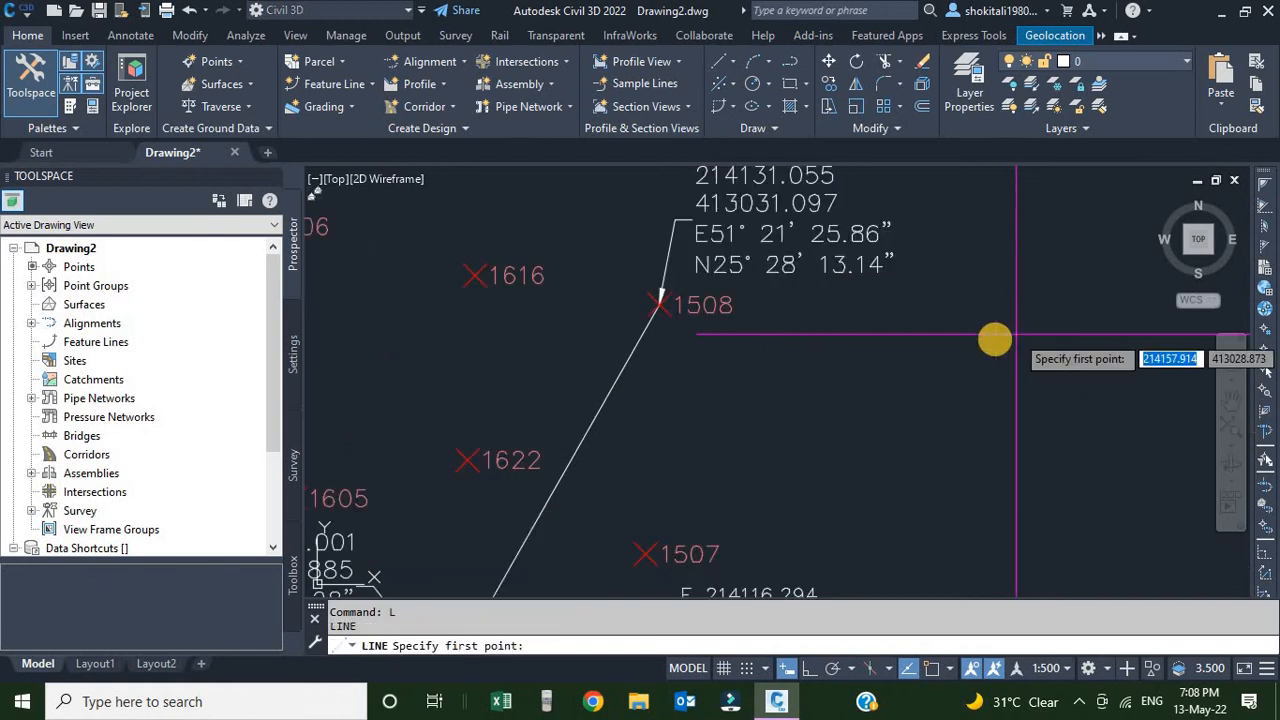
{"action": "scroll", "coordinate": [991, 340], "scroll_direction": "down", "scroll_amount": 6}
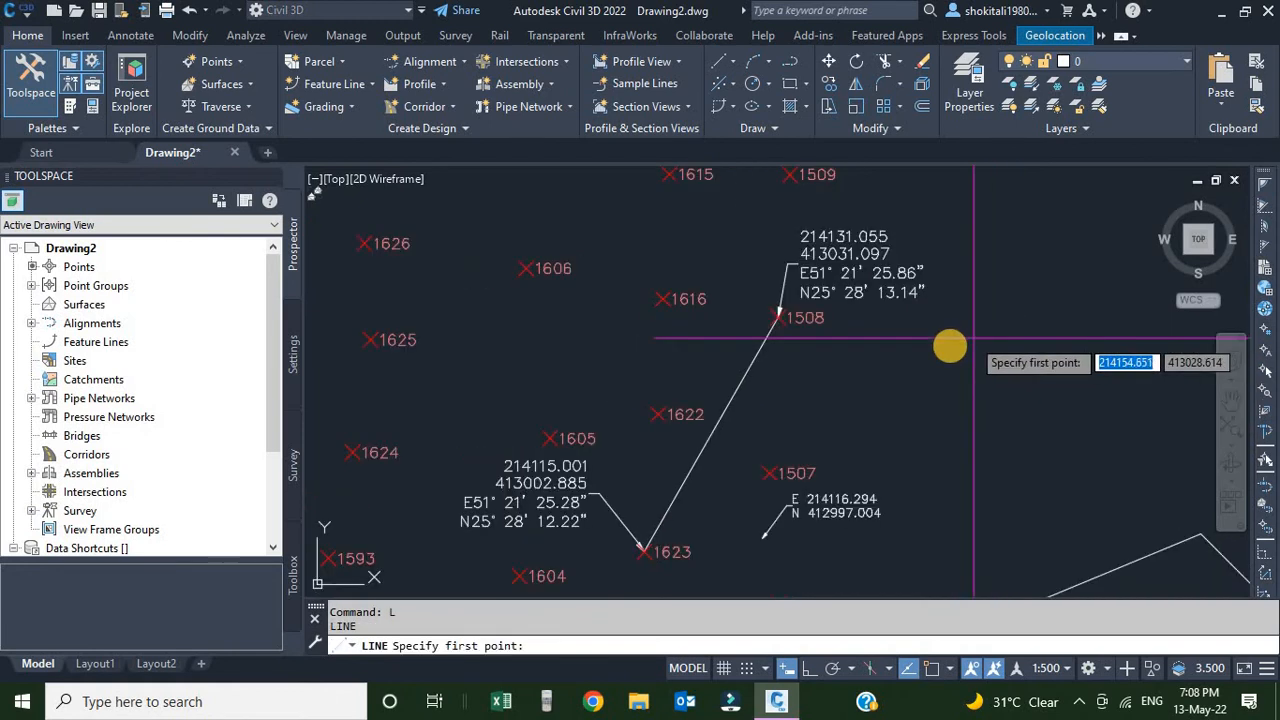
{"action": "left_click", "coordinate": [1264, 311]}
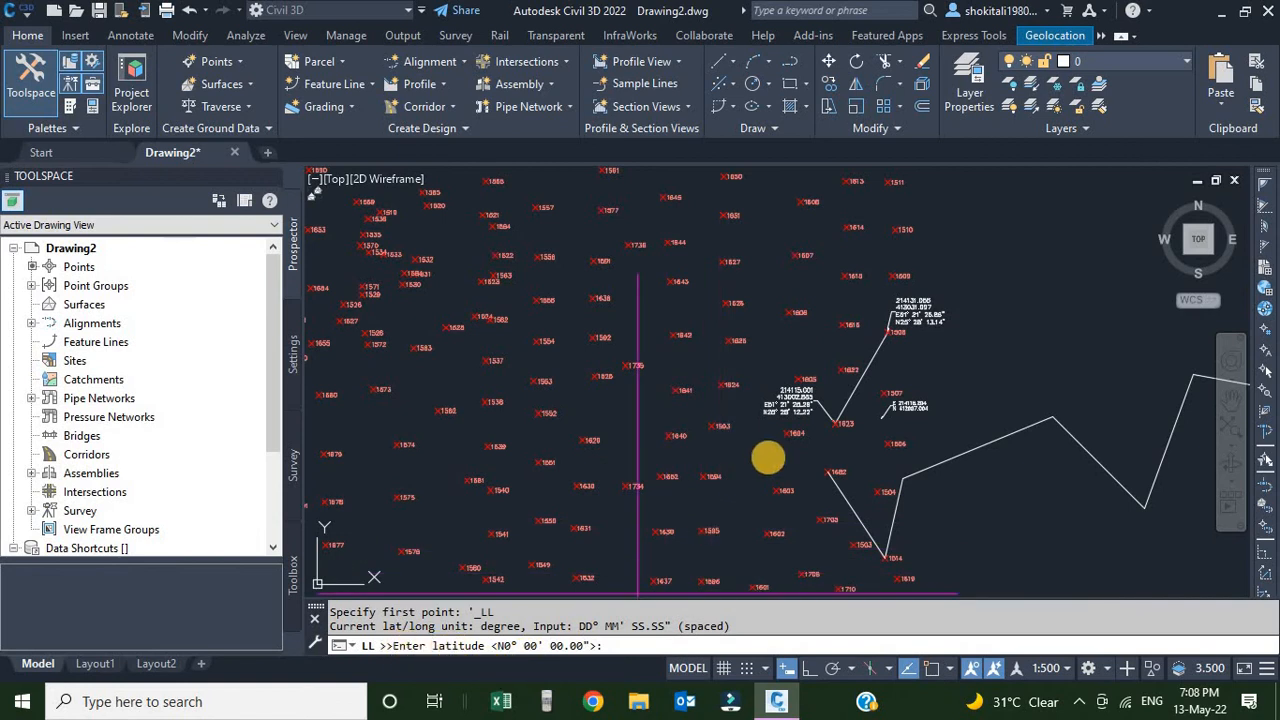
{"action": "scroll", "coordinate": [806, 420], "scroll_direction": "up", "scroll_amount": 4}
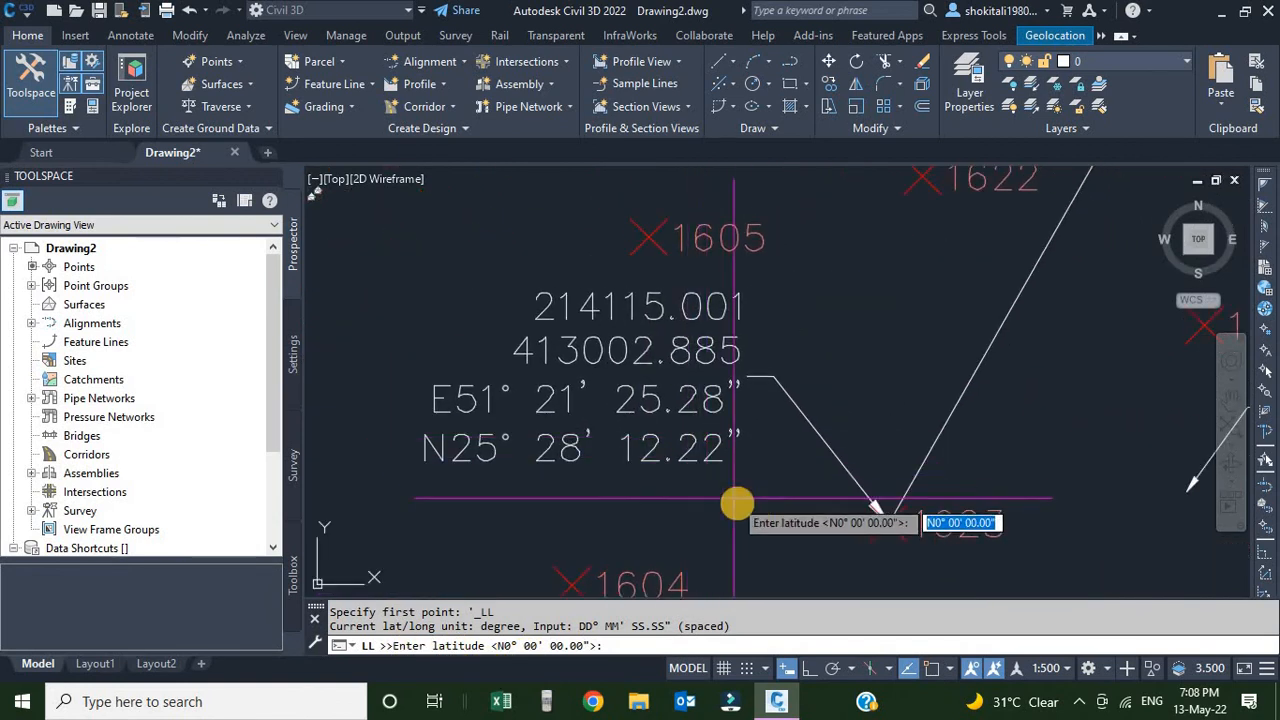
{"action": "middle_click_drag", "start_coordinate": [737, 502], "coordinate": [739, 486]}
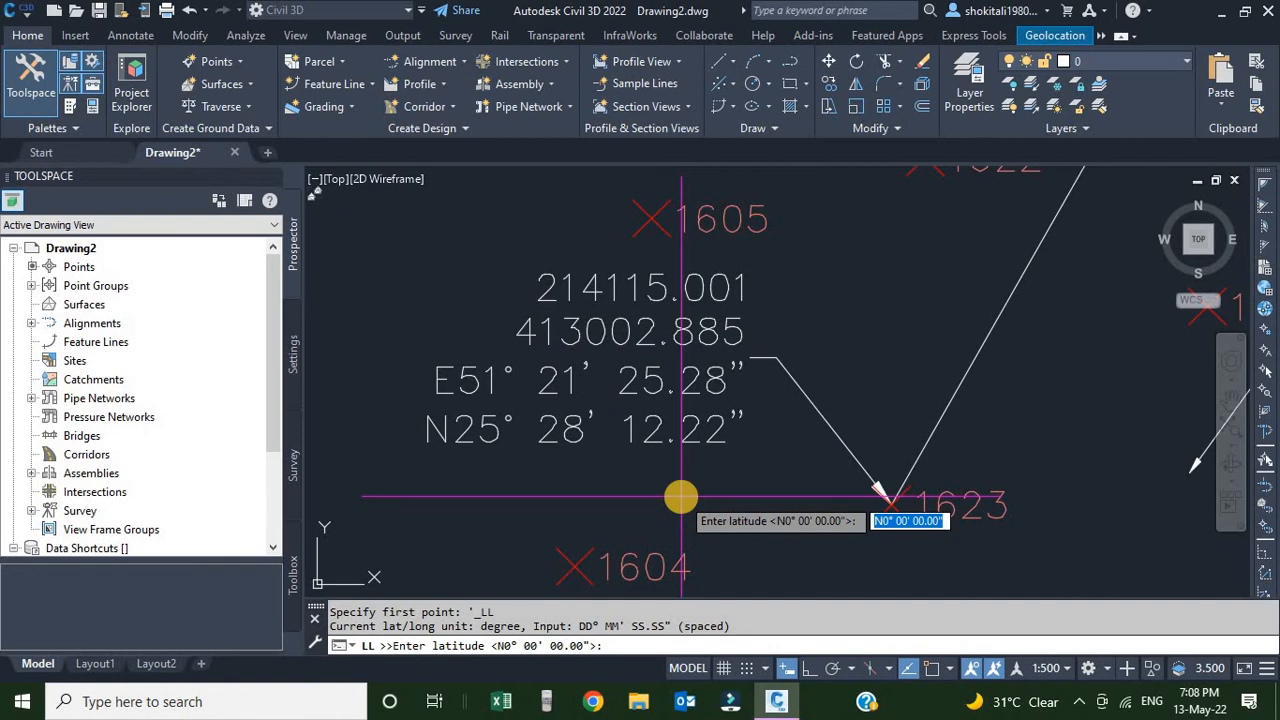
{"action": "key", "text": "Left"}
{"action": "key", "text": "Right"}
{"action": "key", "text": "Right"}
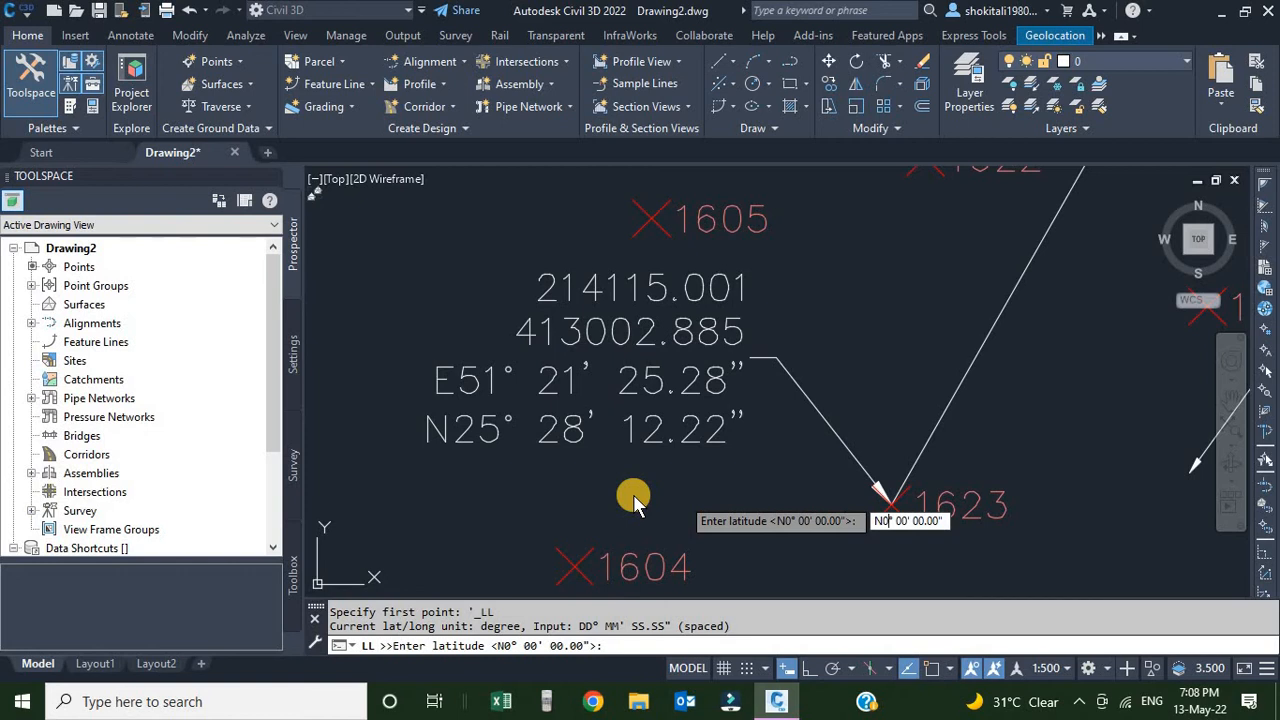
{"action": "key", "text": "BackSpace"}
{"action": "type", "text": "25"}
{"action": "key", "text": "BackSpace"}
{"action": "key", "text": "BackSpace"}
{"action": "type", "text": "28"}
{"action": "key", "text": "Delete"}
{"action": "key", "text": "Delete"}
{"action": "key", "text": "Delete"}
{"action": "key", "text": "BackSpace"}
{"action": "key", "text": "BackSpace"}
{"action": "type", "text": "12.22"}
{"action": "key", "text": "Return"}
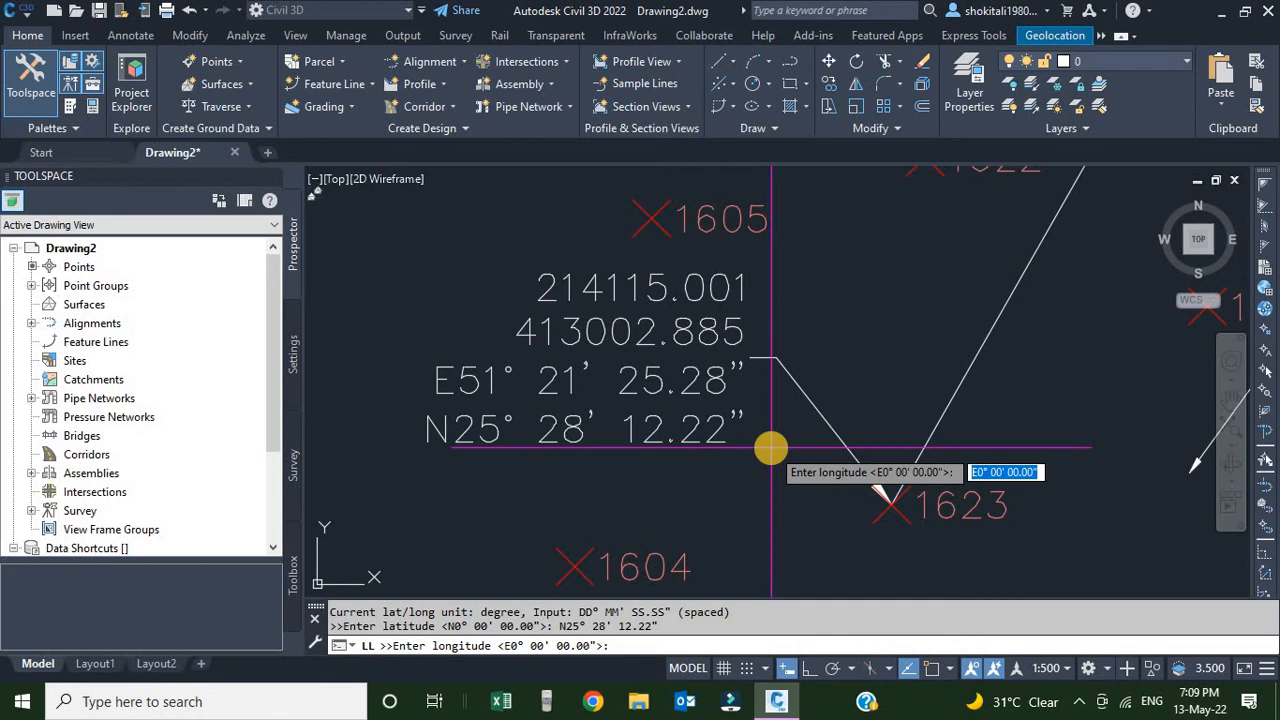
Set the line's start longitude to E51° 21' 25.28" and return from the coordinate entry to the line command
{"action": "key", "text": "Right"}
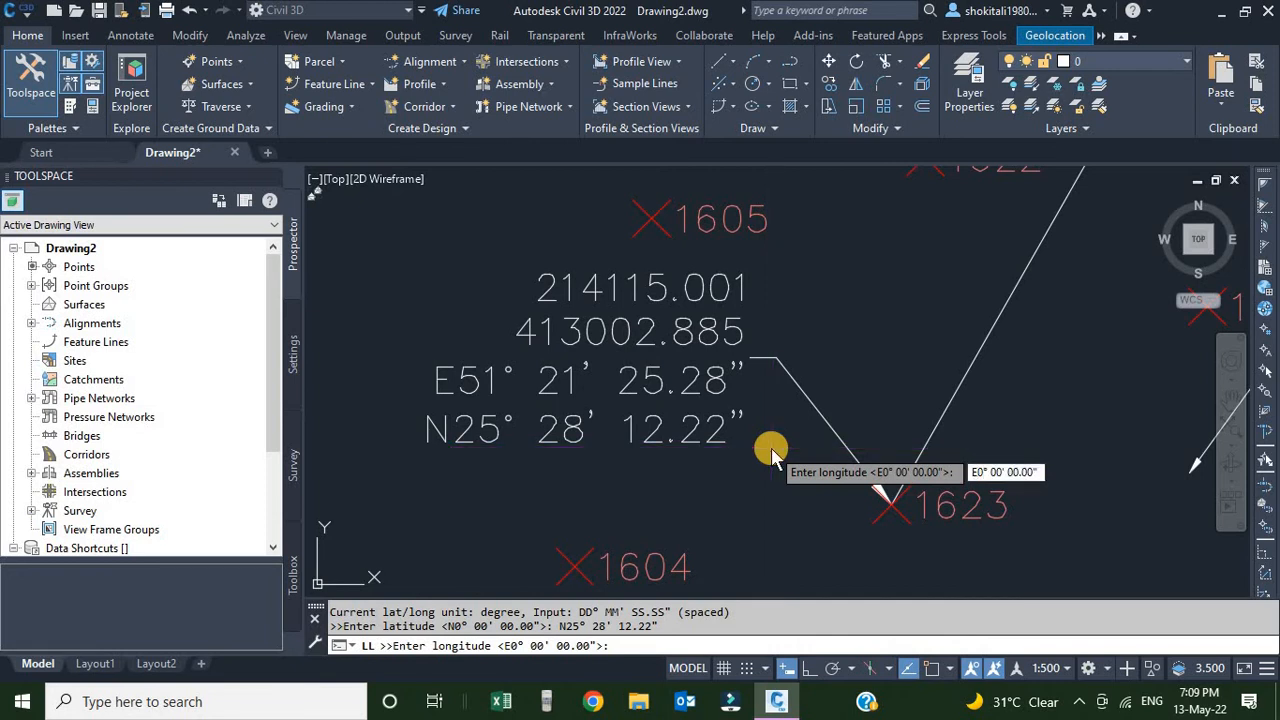
{"action": "key", "text": "BackSpace"}
{"action": "type", "text": "51"}
{"action": "key", "text": "Right"}
{"action": "key", "text": "Right"}
{"action": "key", "text": "Right"}
{"action": "key", "text": "Right"}
{"action": "key", "text": "BackSpace"}
{"action": "key", "text": "BackSpace"}
{"action": "type", "text": "21"}
{"action": "key", "text": "BackSpace"}
{"action": "key", "text": "BackSpace"}
{"action": "key", "text": "BackSpace"}
{"action": "key", "text": "BackSpace"}
{"action": "key", "text": "BackSpace"}
{"action": "type", "text": "25.28"}
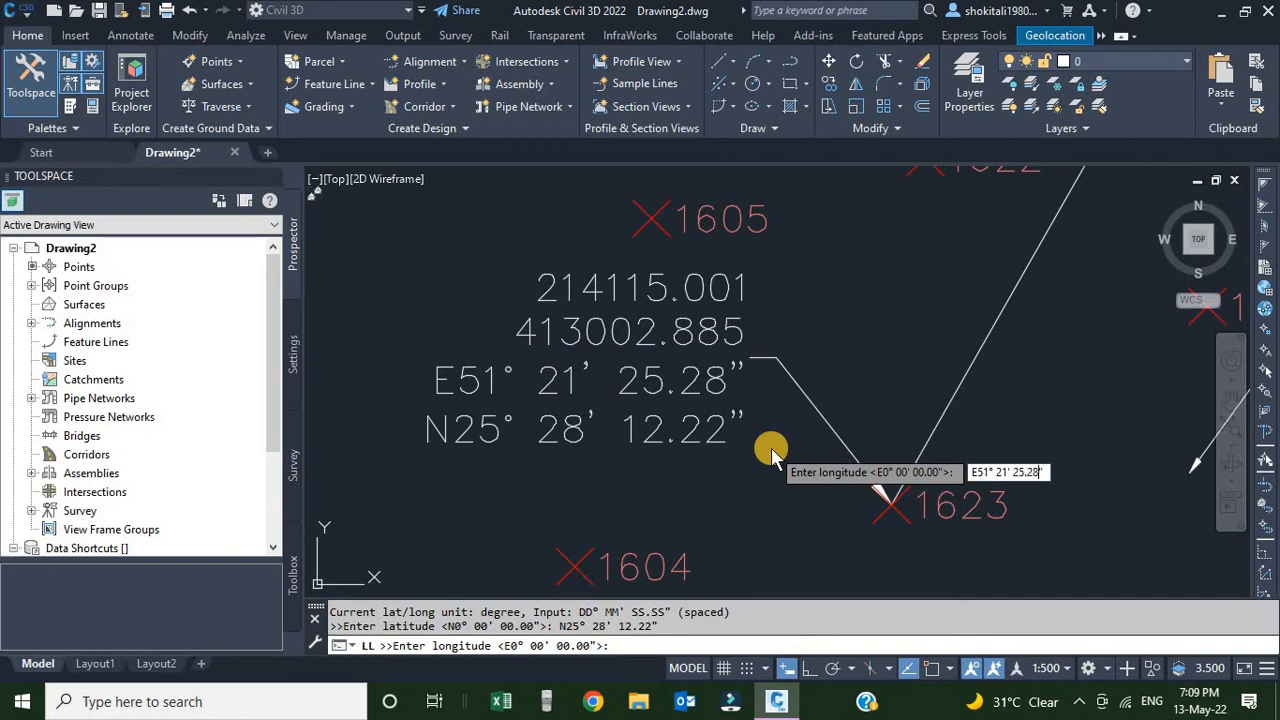
{"action": "key", "text": "Return"}
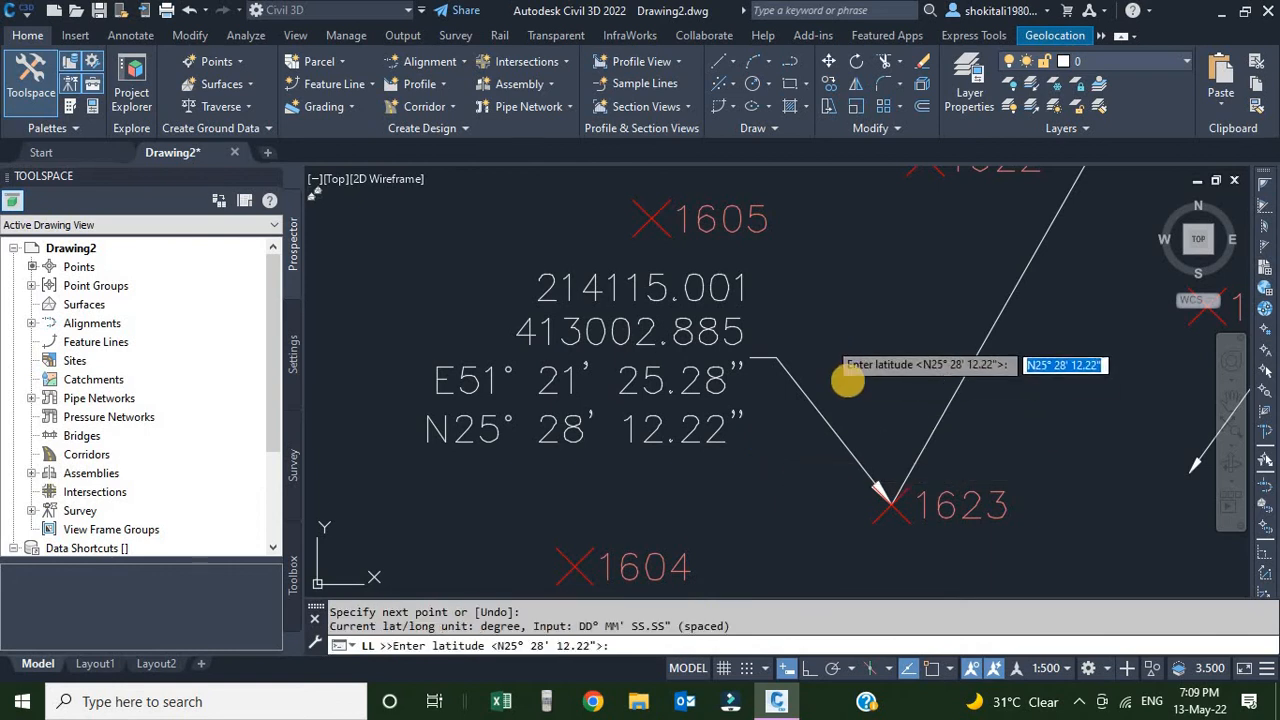
{"action": "key", "text": "Escape"}
Examine the line's start at point 1623 and the latitude/longitude labels at points 1623 and 1508
{"action": "scroll", "coordinate": [860, 395], "scroll_direction": "down", "scroll_amount": 5}
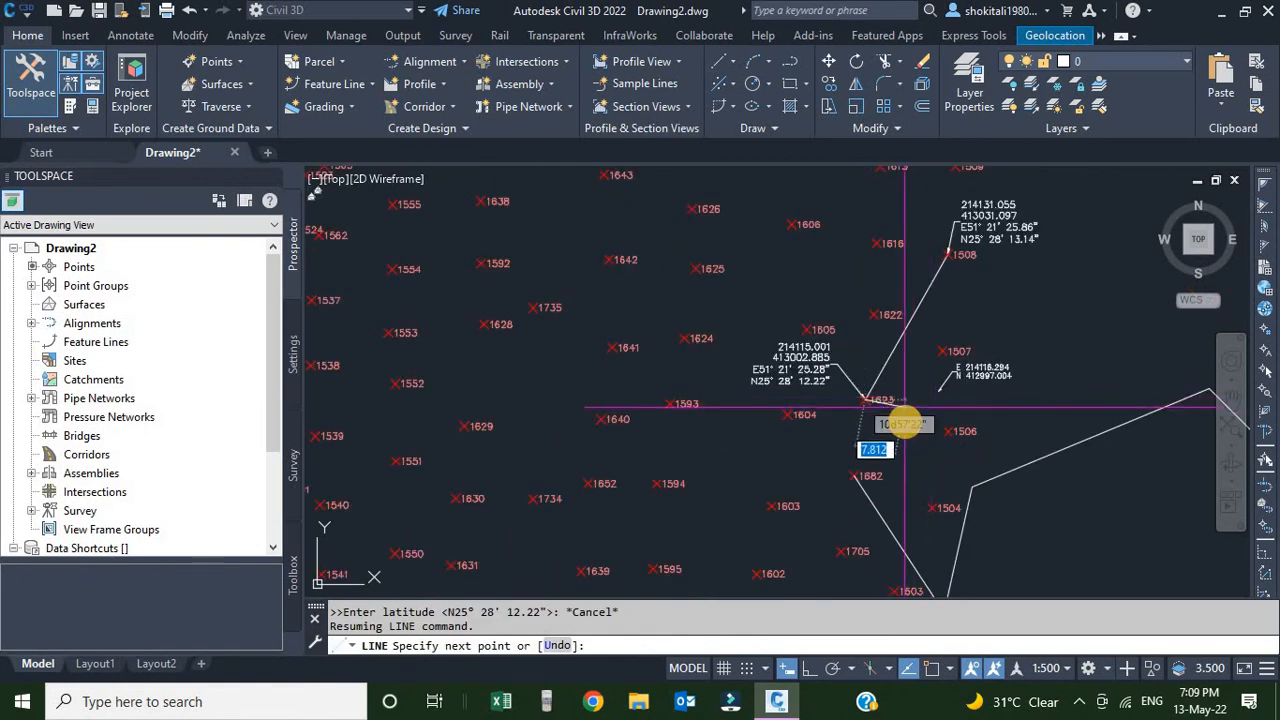
{"action": "scroll", "coordinate": [868, 420], "scroll_direction": "up", "scroll_amount": 5}
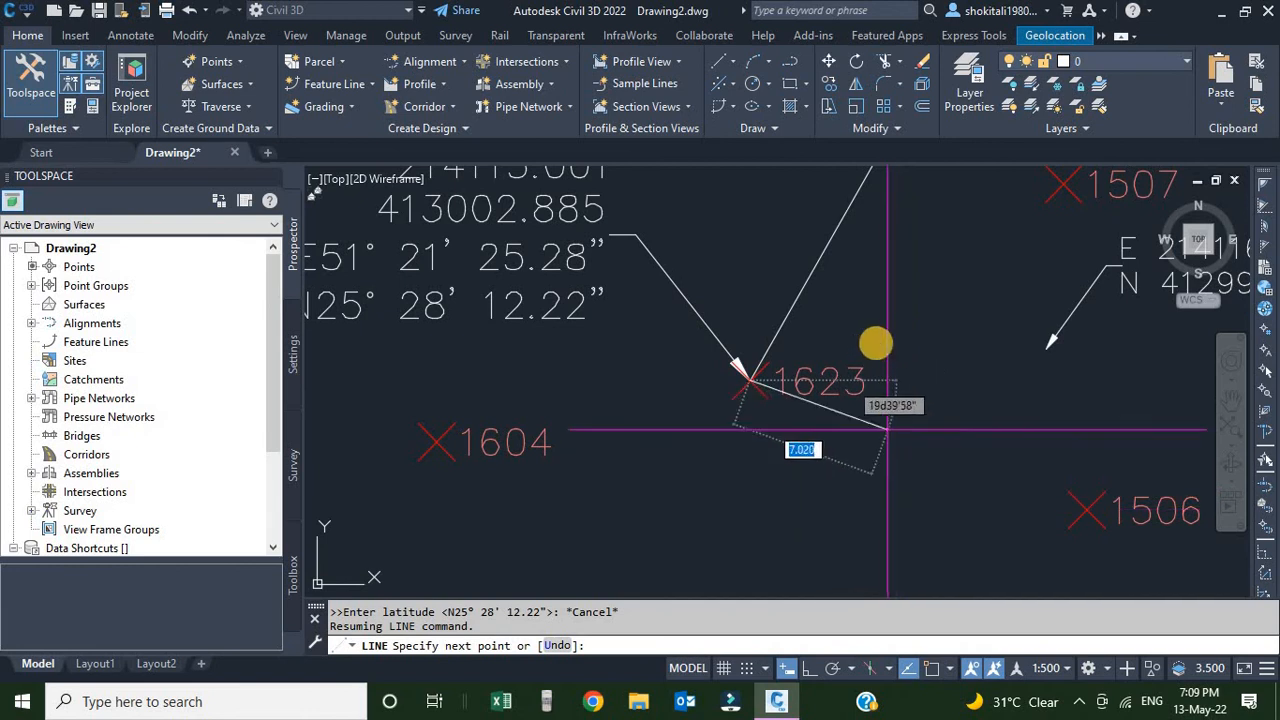
{"action": "scroll", "coordinate": [860, 362], "scroll_direction": "down", "scroll_amount": 5}
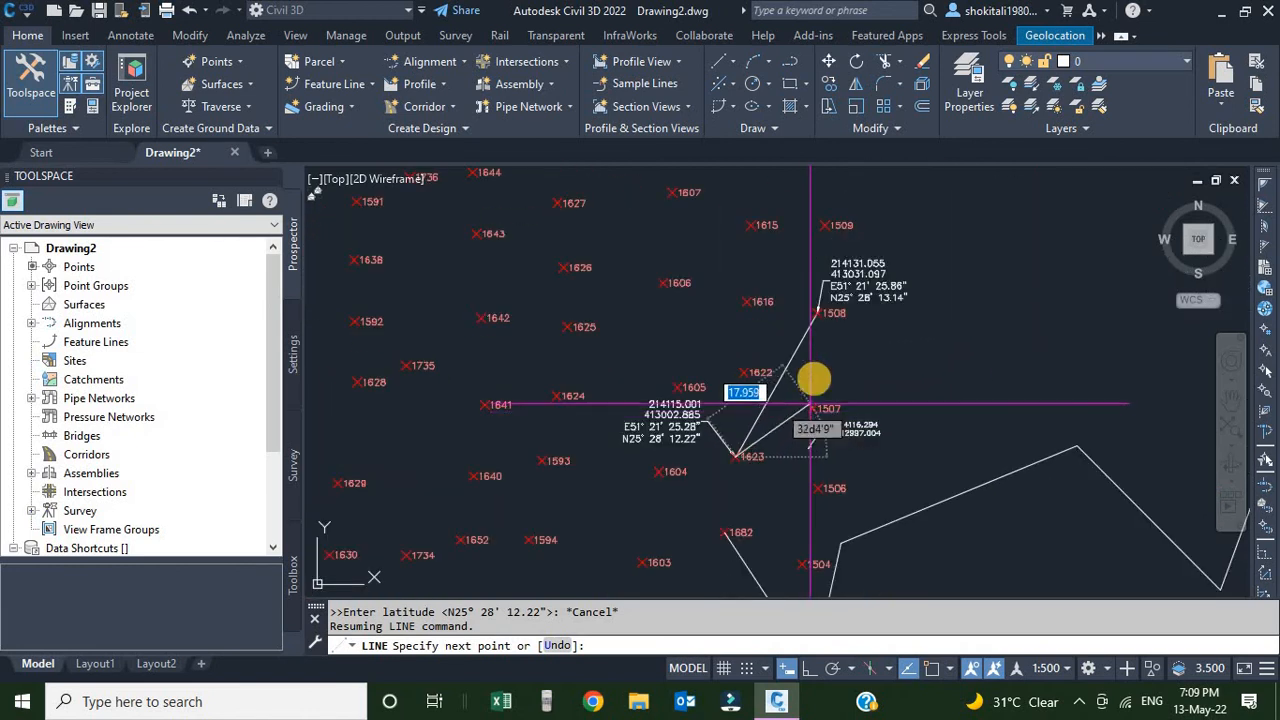
{"action": "scroll", "coordinate": [825, 310], "scroll_direction": "up", "scroll_amount": 3}
{"action": "scroll", "coordinate": [805, 368], "scroll_direction": "down", "scroll_amount": 3}
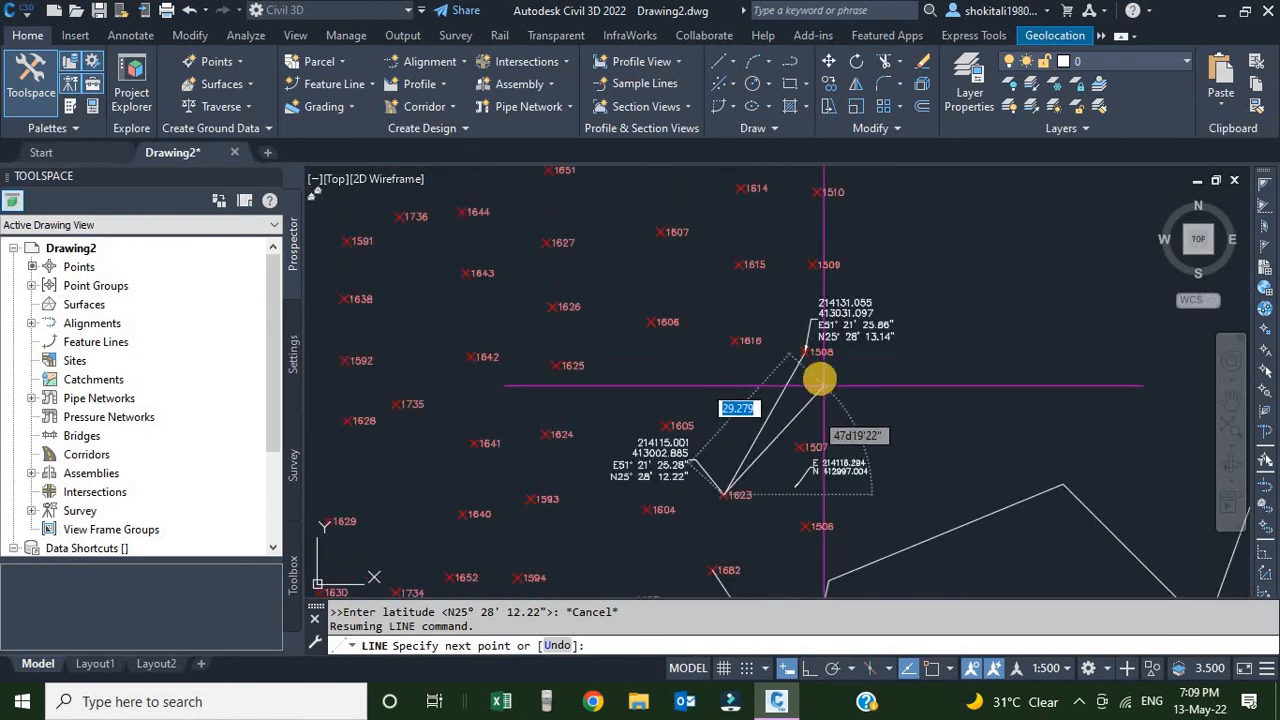
{"action": "scroll", "coordinate": [787, 354], "scroll_direction": "up", "scroll_amount": 2}
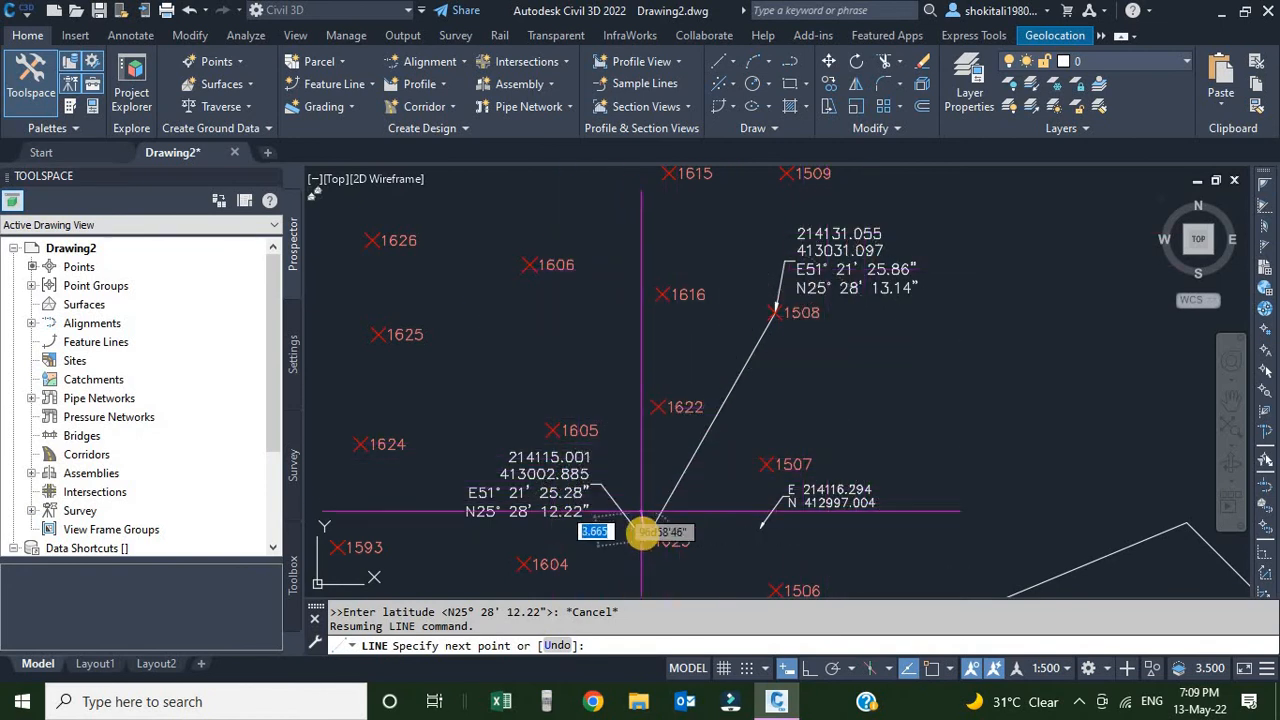
{"action": "scroll", "coordinate": [645, 530], "scroll_direction": "up", "scroll_amount": 5}
{"action": "scroll", "coordinate": [680, 501], "scroll_direction": "down", "scroll_amount": 4}
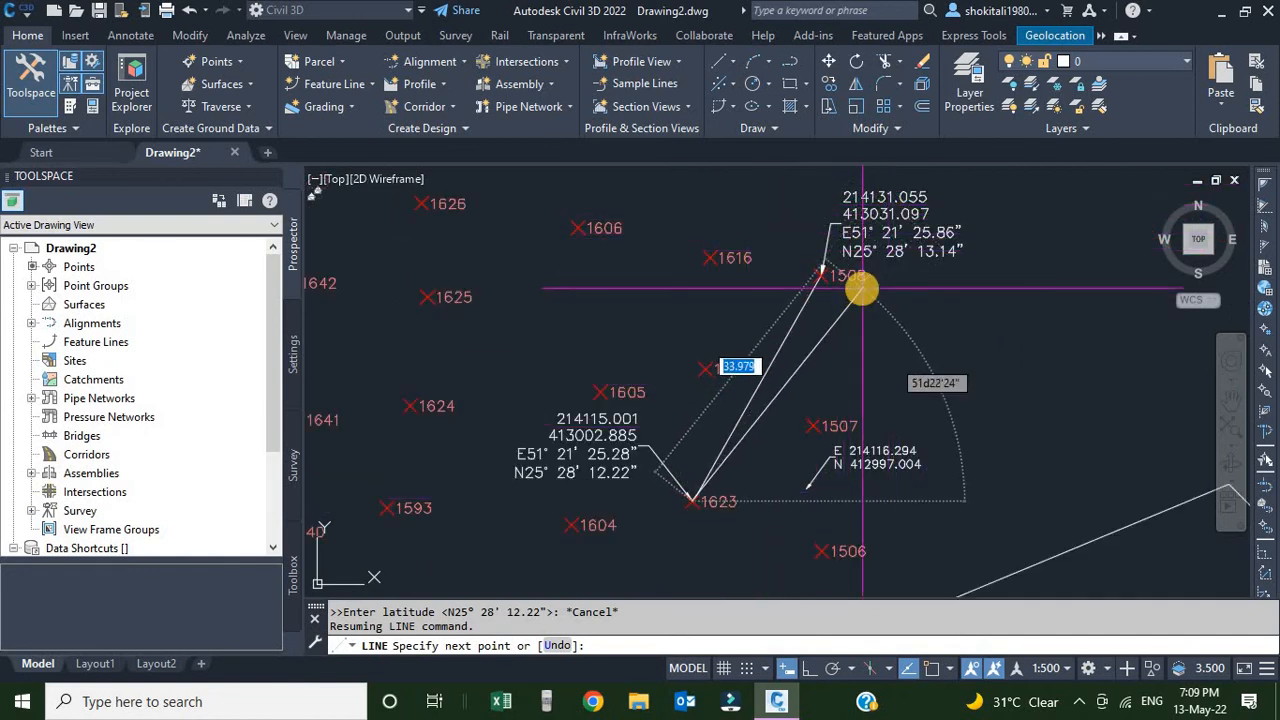
{"action": "scroll", "coordinate": [752, 440], "scroll_direction": "up", "scroll_amount": 3}
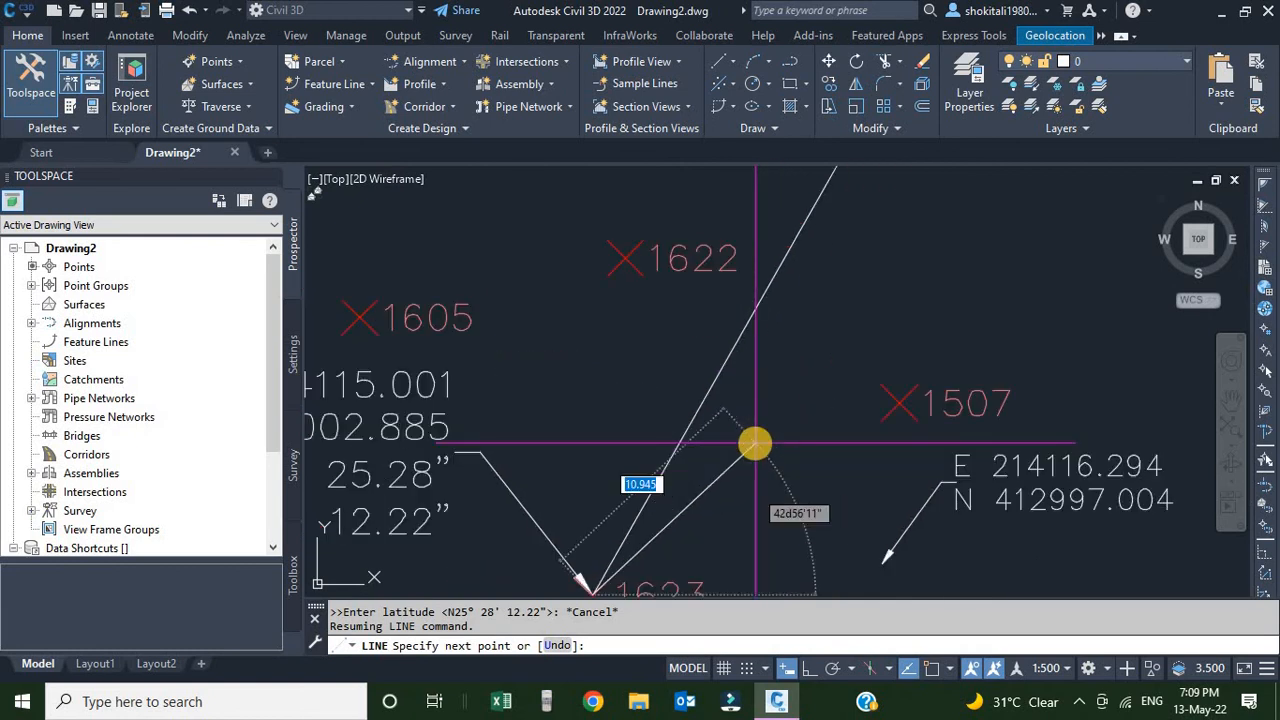
{"action": "scroll", "coordinate": [720, 420], "scroll_direction": "down", "scroll_amount": 3}
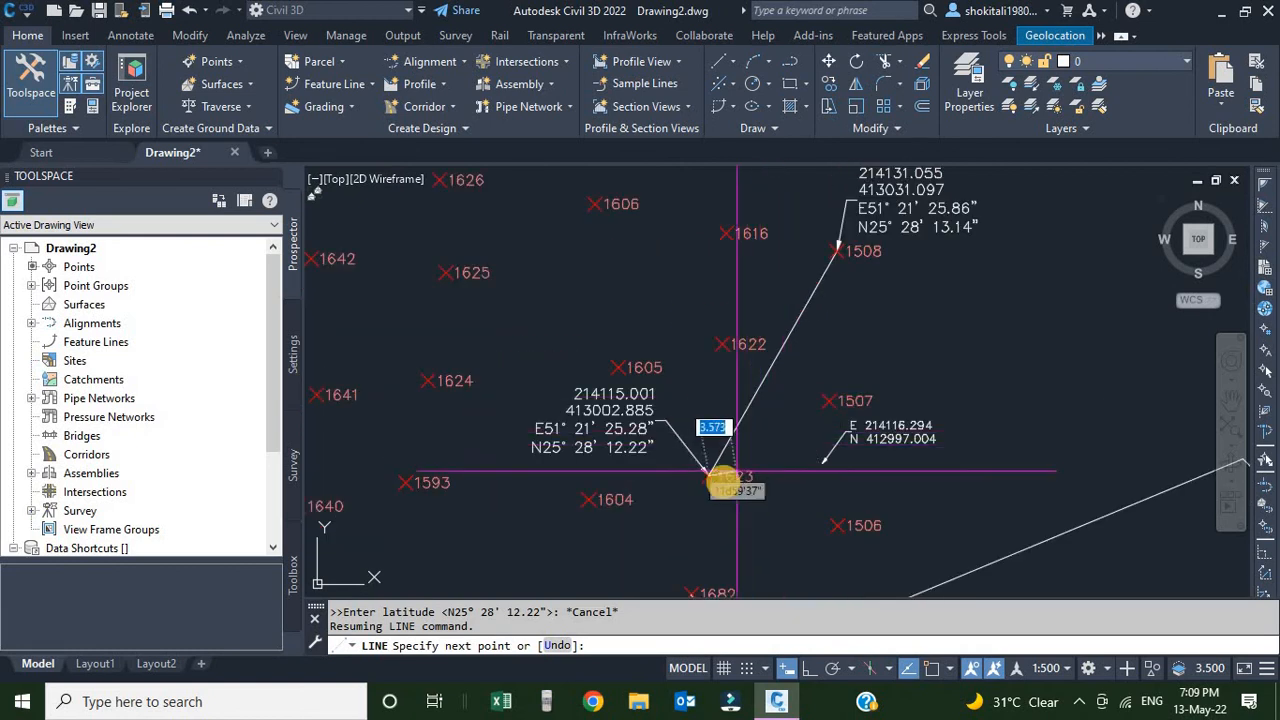
{"action": "scroll", "coordinate": [680, 452], "scroll_direction": "up", "scroll_amount": 5}
{"action": "scroll", "coordinate": [690, 455], "scroll_direction": "down", "scroll_amount": 5}
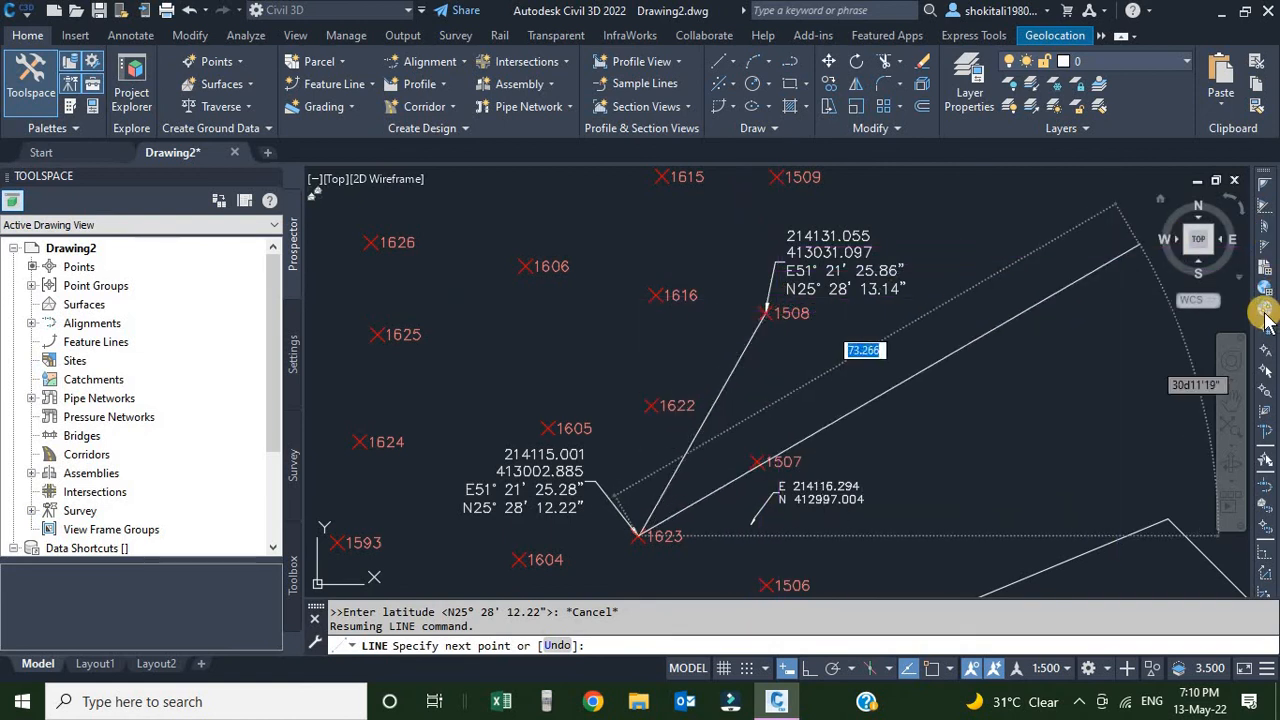
Resume Latitude/Longitude entry for the line's second point at point 1508, with latitude N25° 28' 13.14"
{"action": "left_click", "coordinate": [1263, 308]}
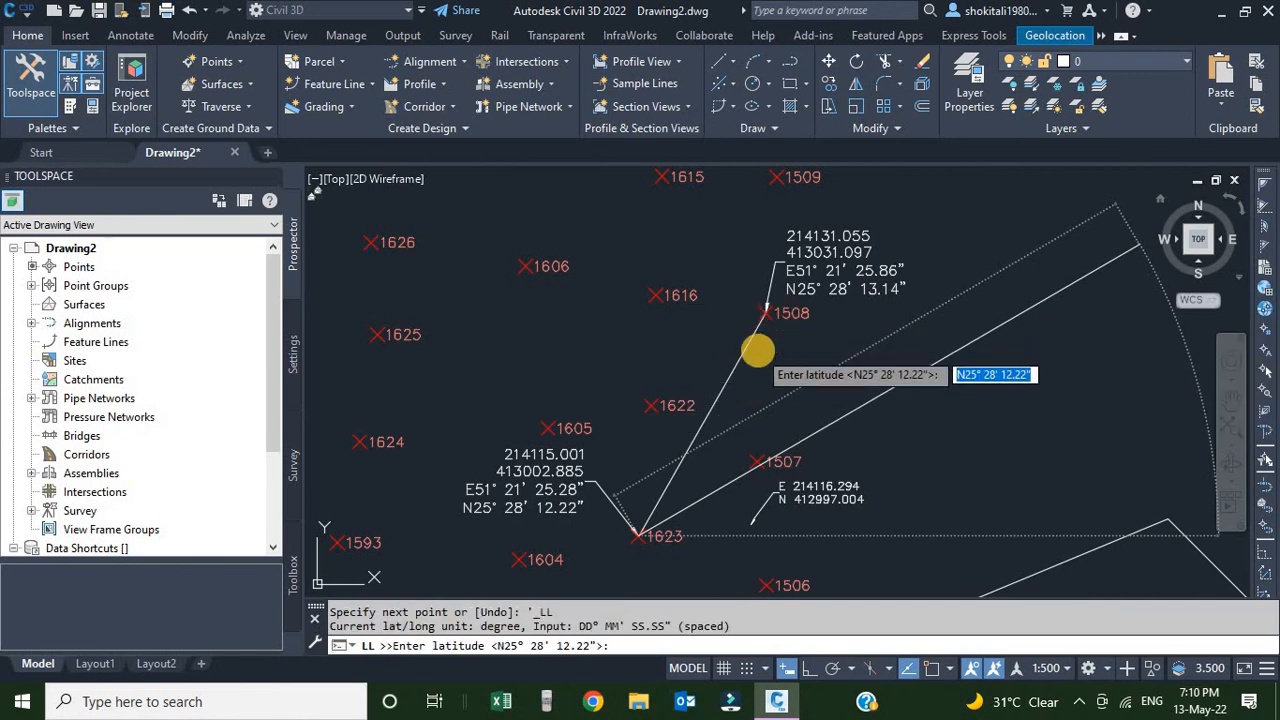
{"action": "key", "text": "Right"}
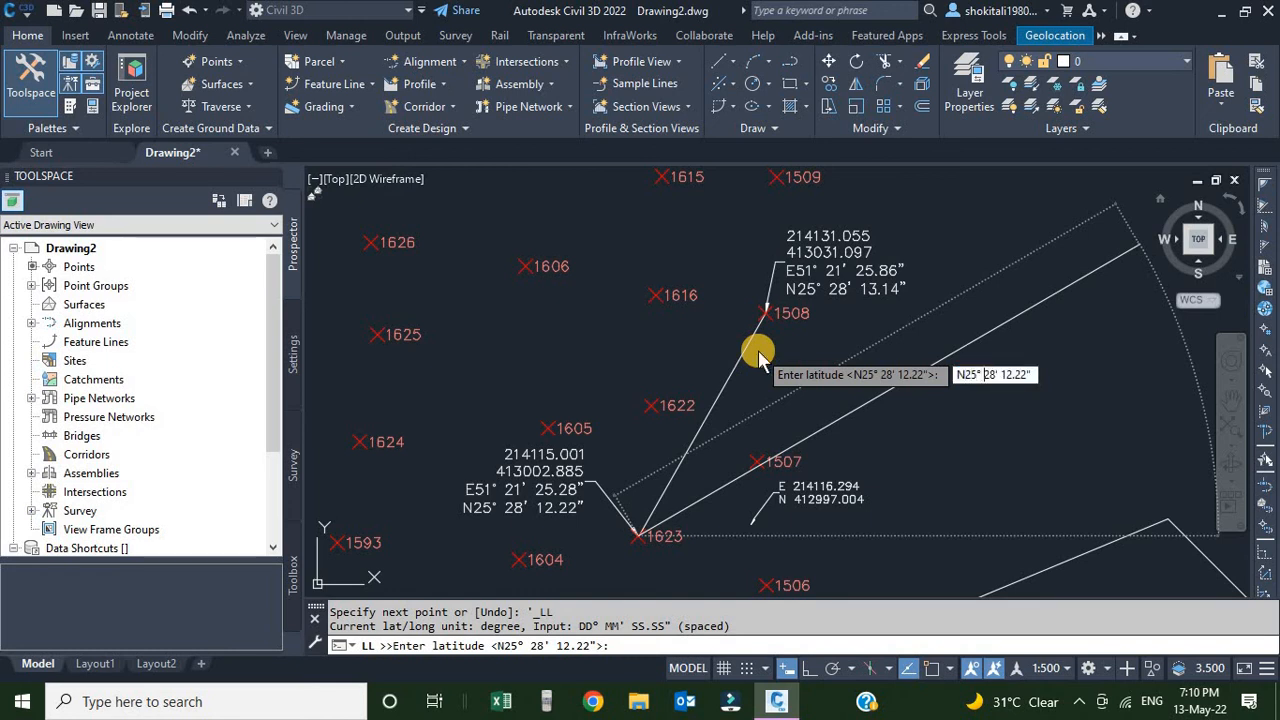
{"action": "key", "text": "Right"}
{"action": "key", "text": "Right"}
{"action": "key", "text": "Delete"}
{"action": "key", "text": "Delete"}
{"action": "key", "text": "Delete"}
{"action": "key", "text": "Delete"}
{"action": "key", "text": "BackSpace"}
{"action": "type", "text": "3.14\""}
{"action": "key", "text": "Return"}
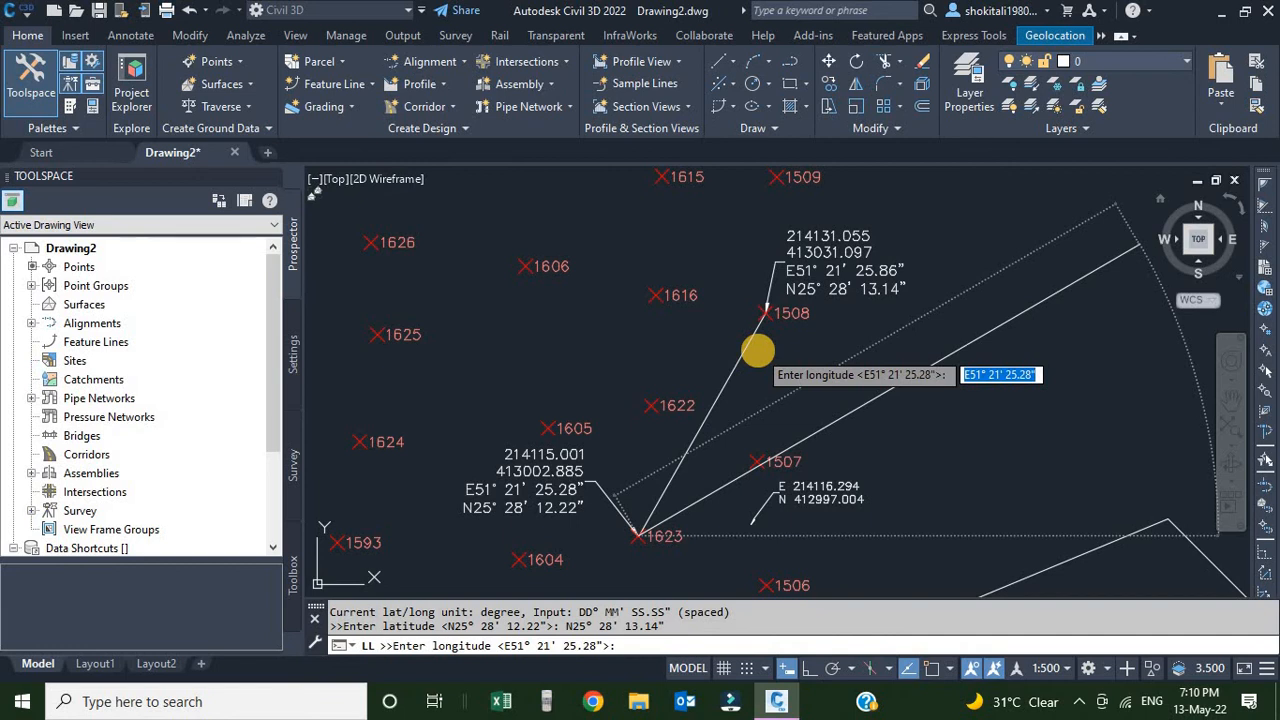
Set the second point's longitude to E51° 21' 25.86" at point 1508 and end the line command
{"action": "key", "text": "Home"}
{"action": "key", "text": "Right"}
{"action": "key", "text": "Right"}
{"action": "key", "text": "Right"}
{"action": "key", "text": "Right"}
{"action": "key", "text": "Right"}
{"action": "key", "text": "Right"}
{"action": "key", "text": "Right"}
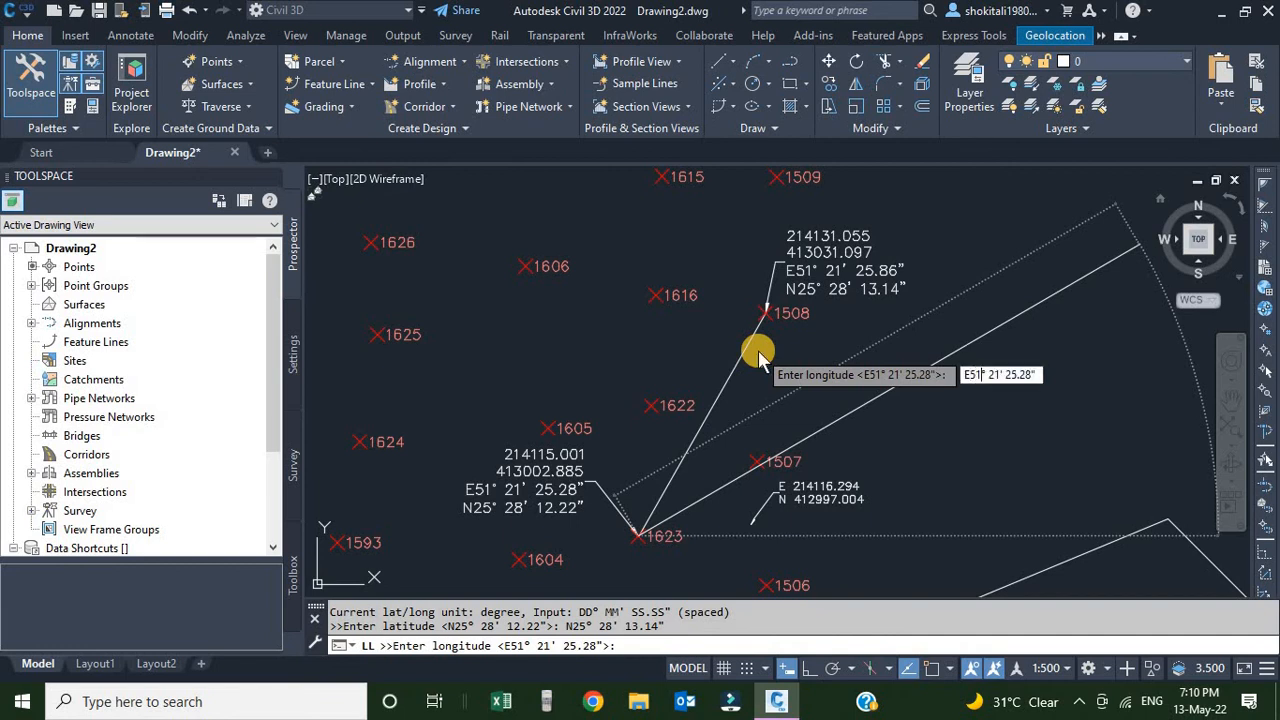
{"action": "key", "text": "Right"}
{"action": "key", "text": "Right"}
{"action": "key", "text": "Right"}
{"action": "key", "text": "Right"}
{"action": "key", "text": "Right"}
{"action": "key", "text": "Right"}
{"action": "key", "text": "BackSpace"}
{"action": "key", "text": "BackSpace"}
{"action": "type", "text": "8"}
{"action": "key", "text": "Return"}
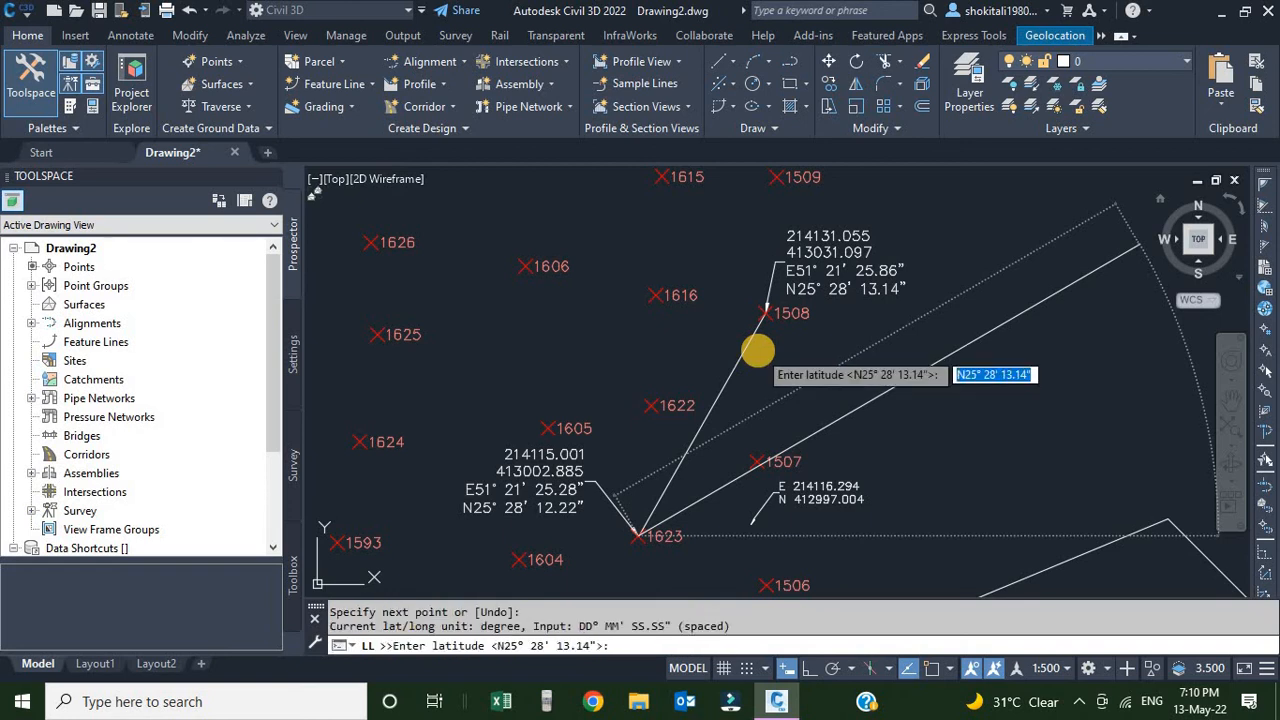
{"action": "key", "text": "Escape"}
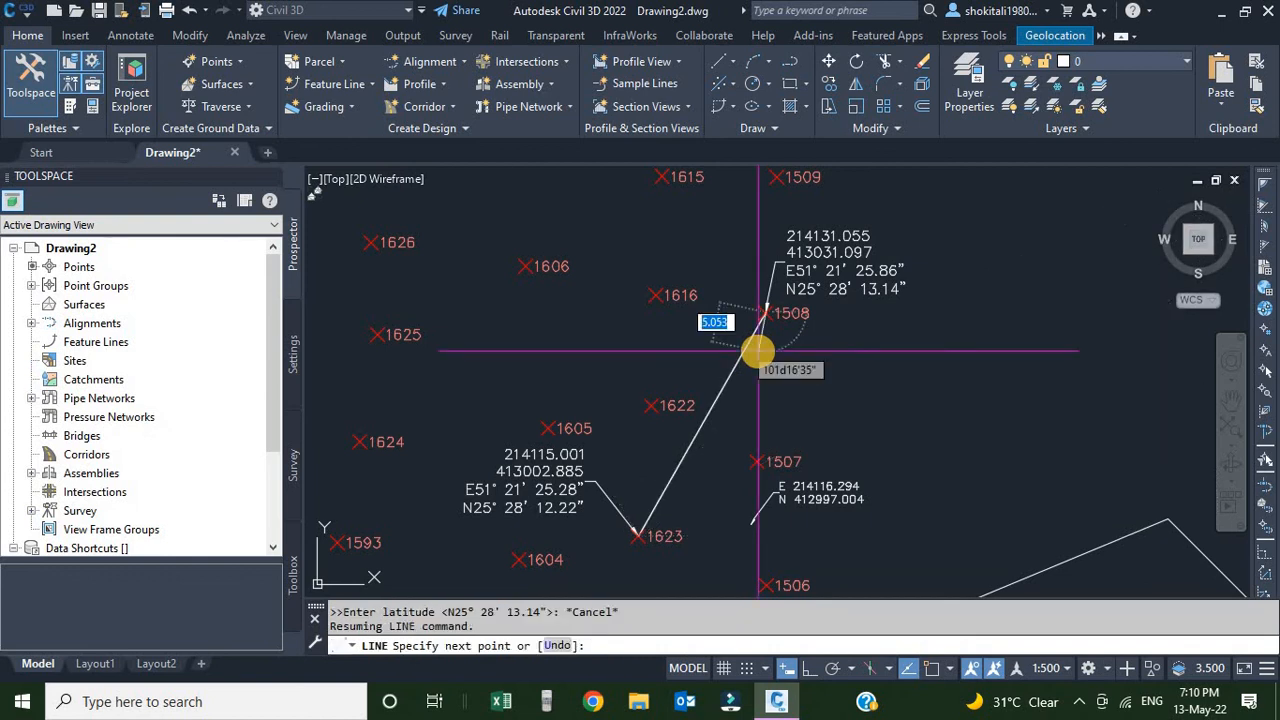
{"action": "scroll", "coordinate": [766, 351], "scroll_direction": "up", "scroll_amount": 5}
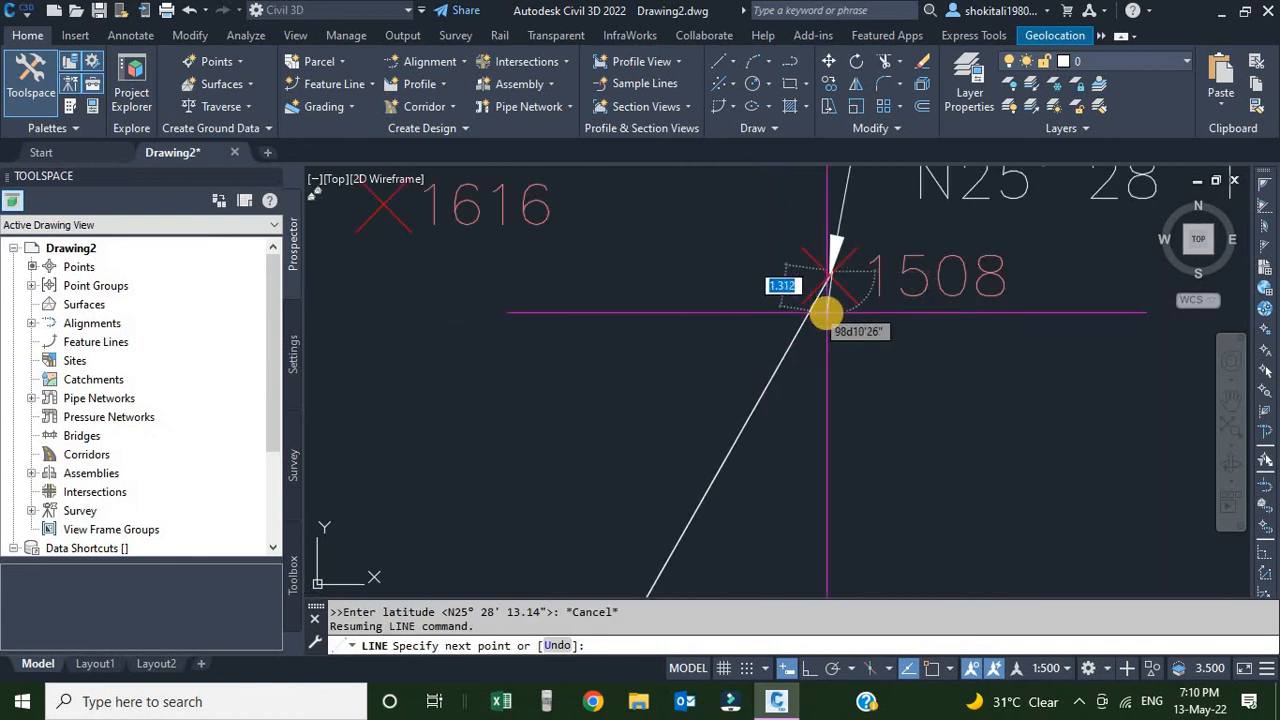
{"action": "key", "text": "Escape"}
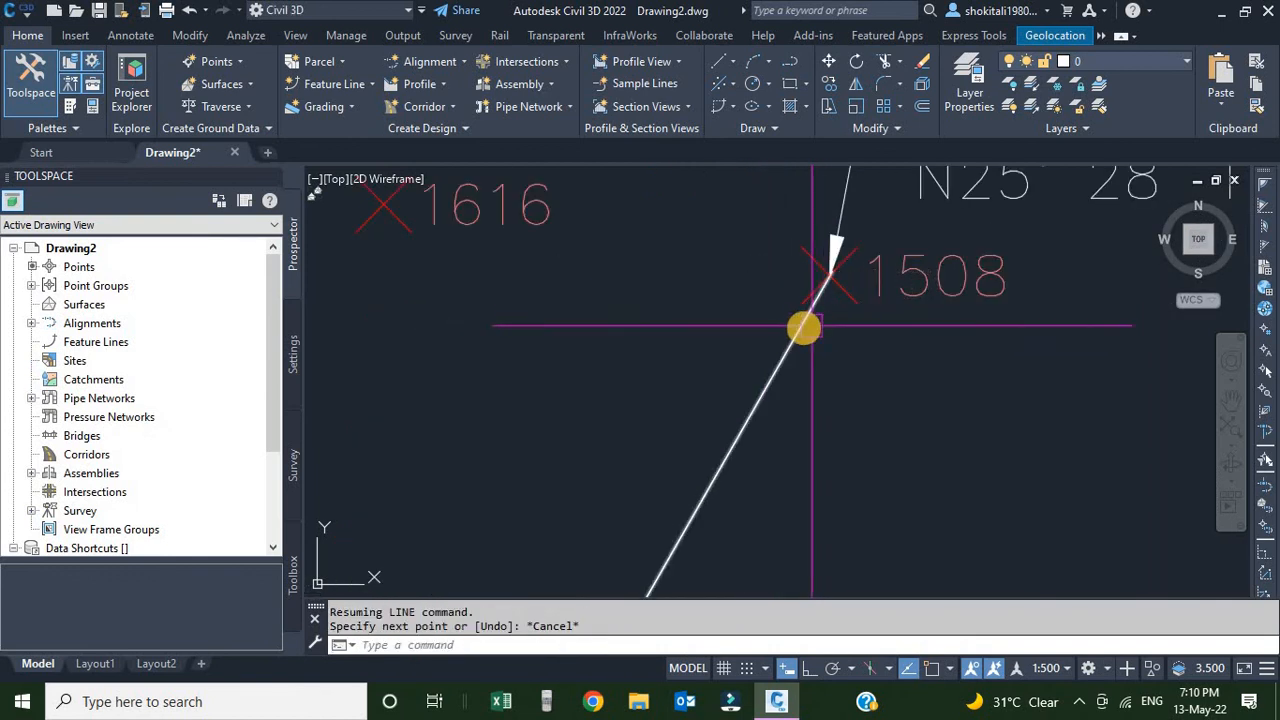
Erase one of the two overlapping lines between points 1623 and 1508
{"action": "left_click", "coordinate": [800, 329]}
{"action": "scroll", "coordinate": [876, 366], "scroll_direction": "down", "scroll_amount": 2}
{"action": "scroll", "coordinate": [941, 428], "scroll_direction": "down", "scroll_amount": 2}
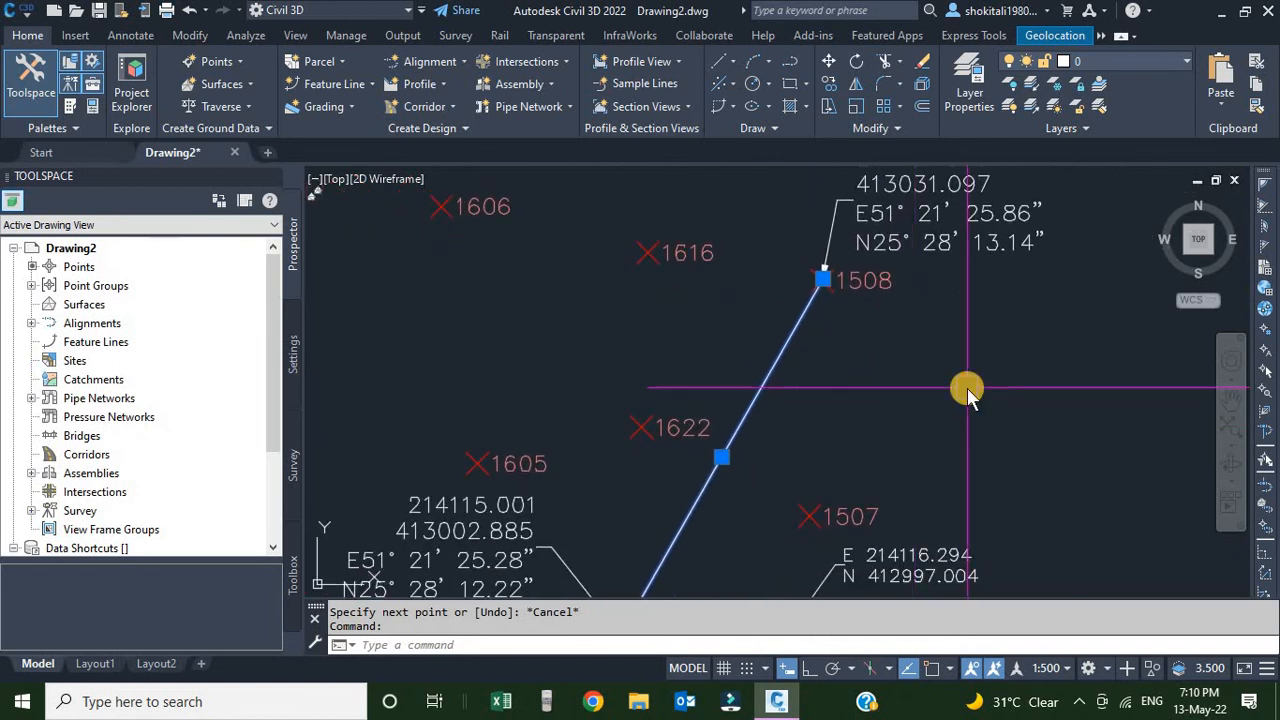
{"action": "type", "text": "E"}
{"action": "key", "text": "Return"}
Examine the line left between points 1623 and 1508 and the surrounding survey points
{"action": "scroll", "coordinate": [805, 330], "scroll_direction": "up", "scroll_amount": 3}
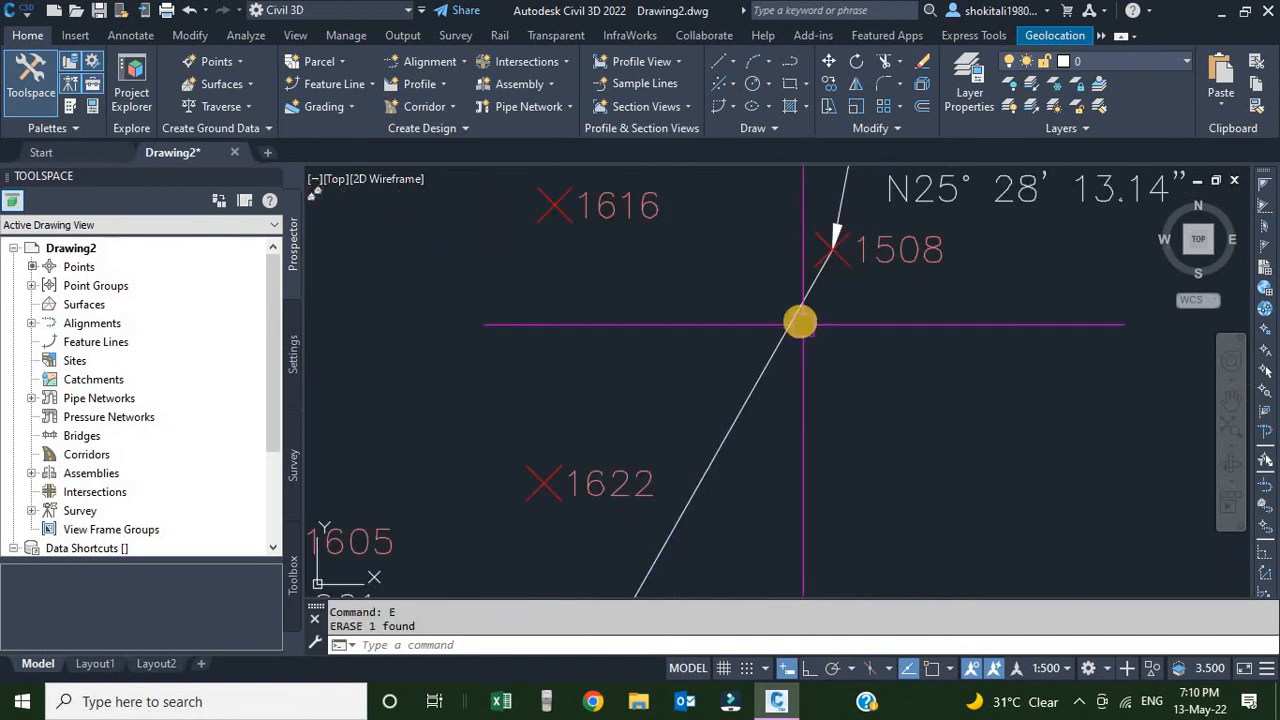
{"action": "scroll", "coordinate": [802, 324], "scroll_direction": "down", "scroll_amount": 3}
{"action": "scroll", "coordinate": [780, 370], "scroll_direction": "down", "scroll_amount": 3}
{"action": "scroll", "coordinate": [730, 445], "scroll_direction": "up", "scroll_amount": 2}
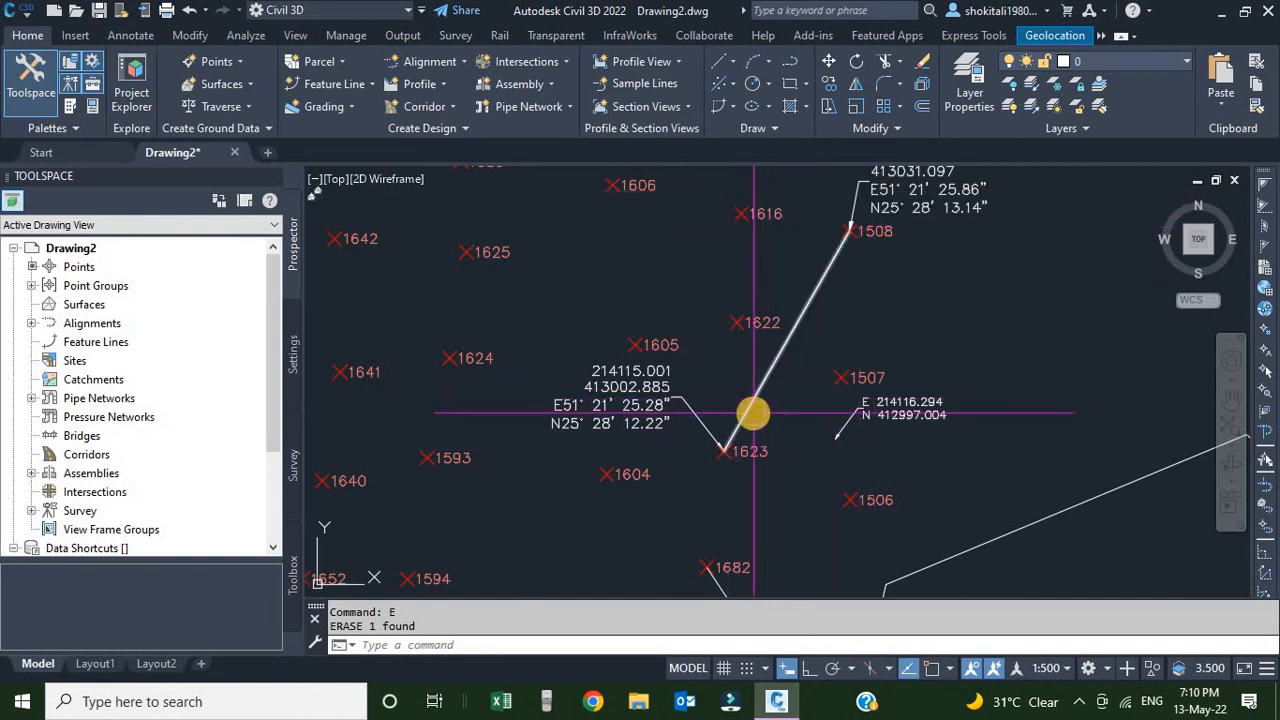
{"action": "middle_click_drag", "start_coordinate": [835, 324], "coordinate": [800, 360]}
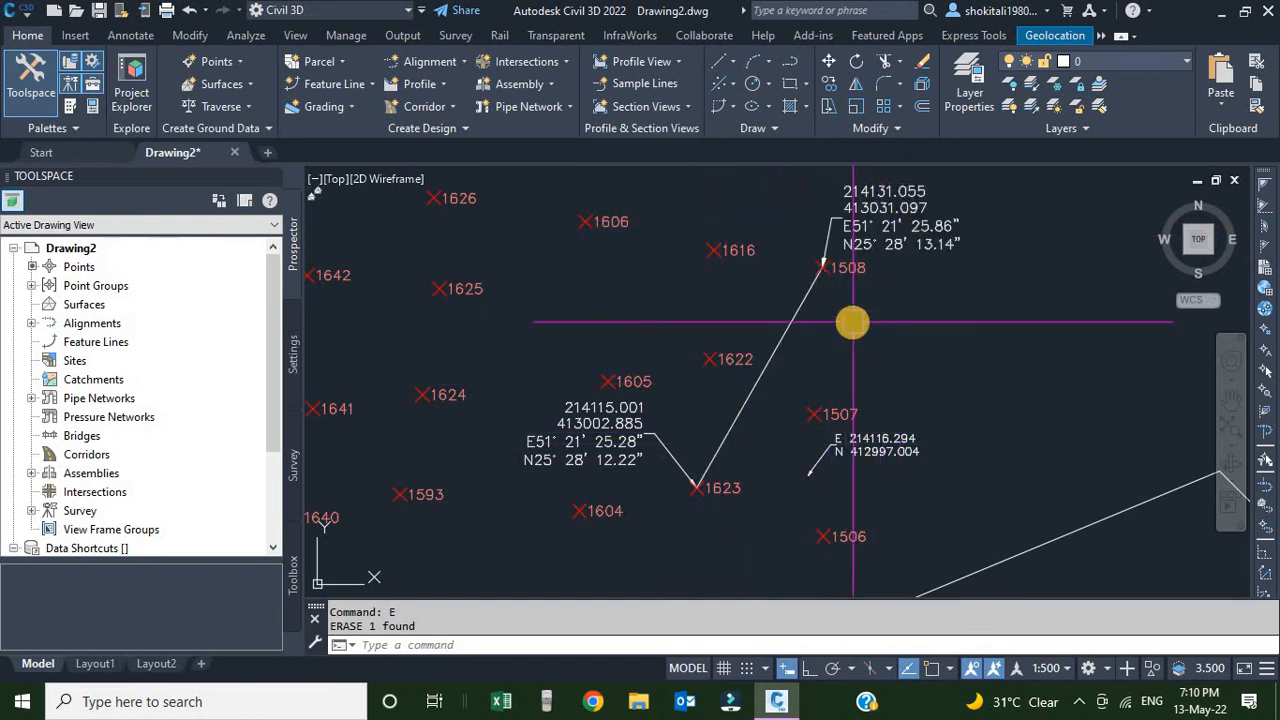
{"action": "scroll", "coordinate": [808, 333], "scroll_direction": "down", "scroll_amount": 5}
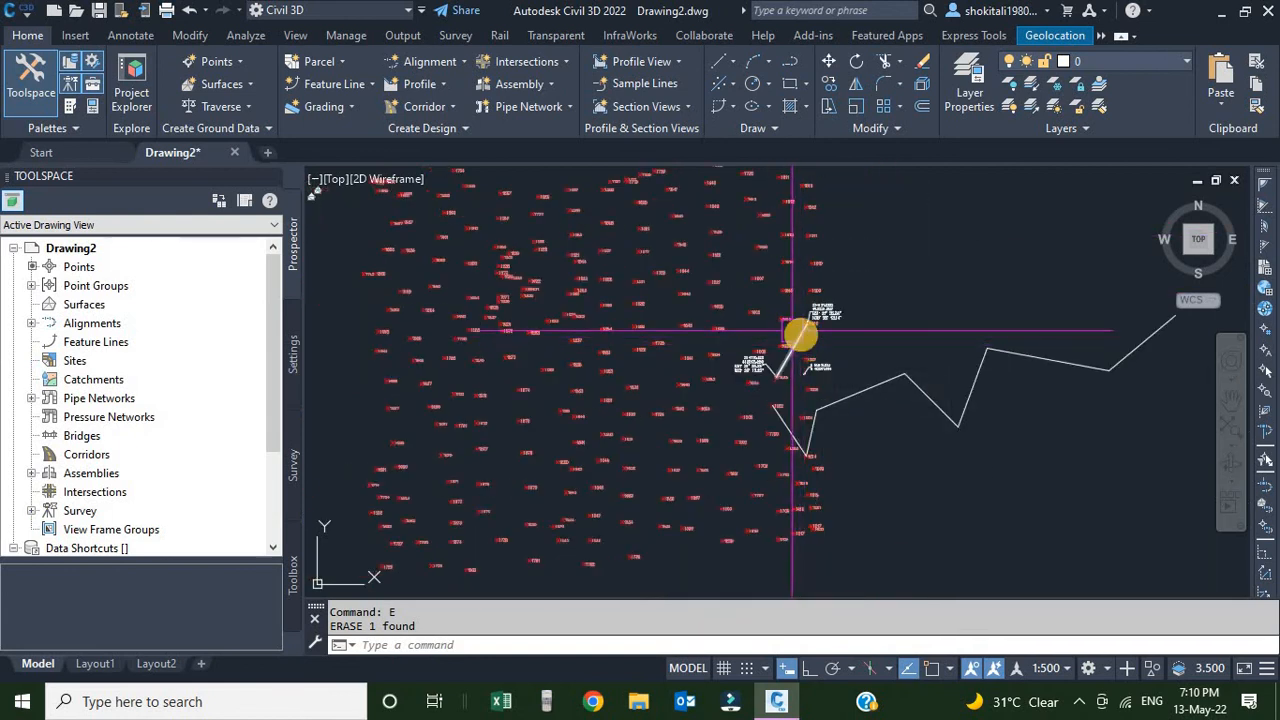
{"action": "scroll", "coordinate": [800, 333], "scroll_direction": "down", "scroll_amount": 2}
{"action": "scroll", "coordinate": [800, 333], "scroll_direction": "up", "scroll_amount": 3}
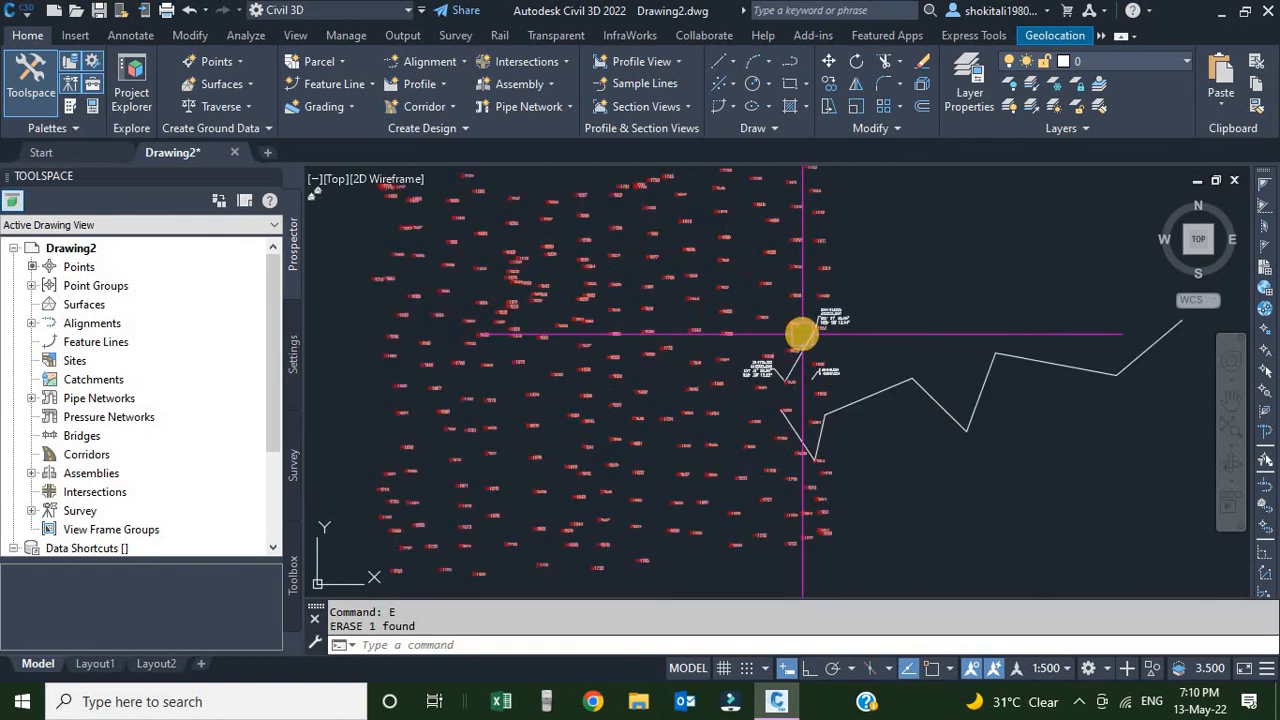